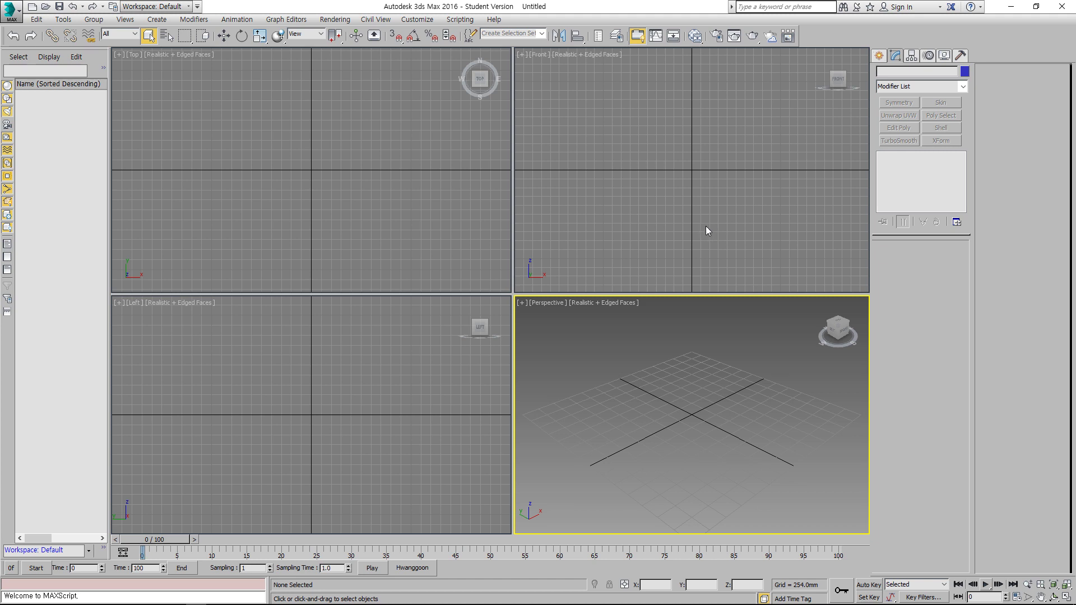
Widen the Top and Left viewports slightly and show the spline shape types for creation.
left_click_drag(513, 292, 522, 298)
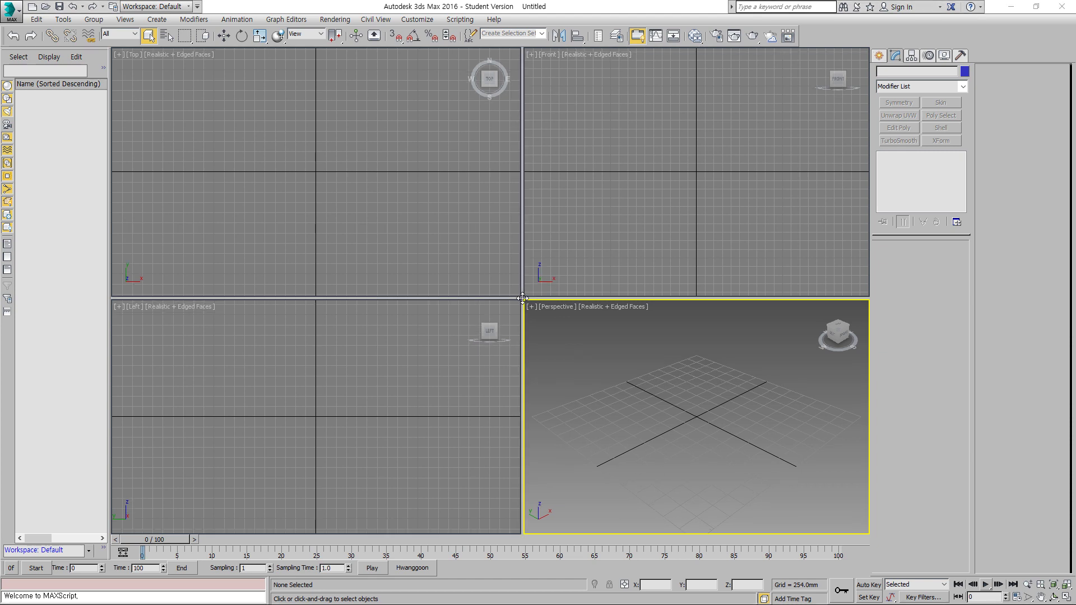
left_click(879, 56)
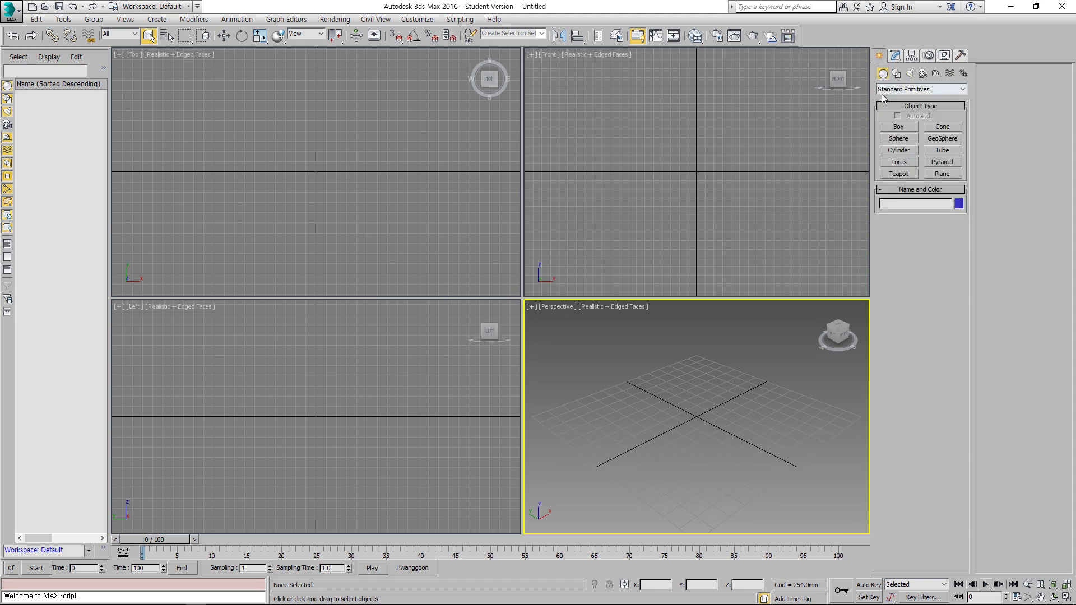
left_click(896, 73)
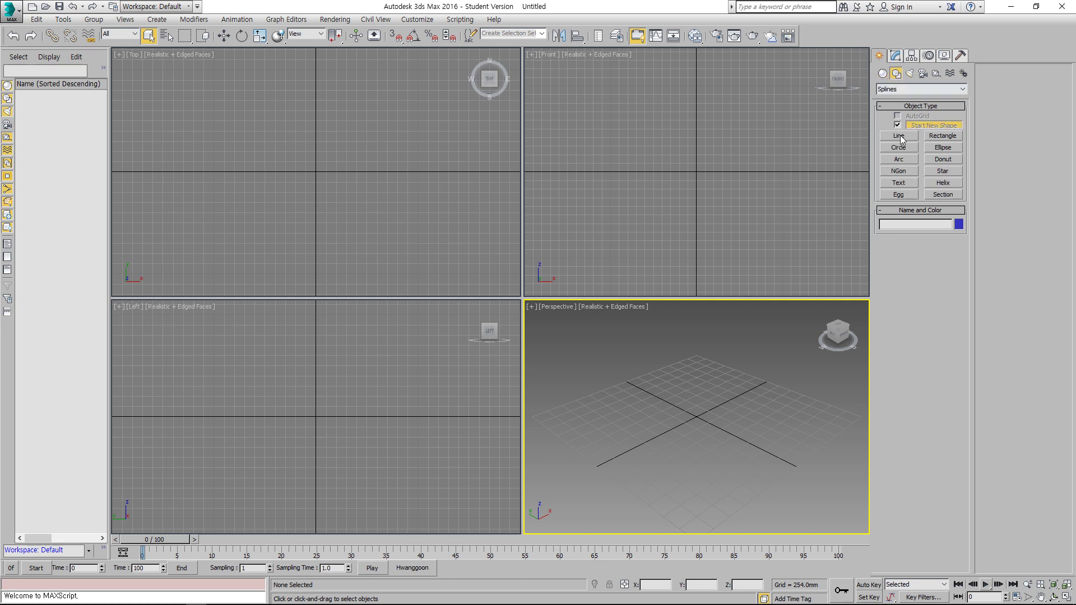
left_click(899, 148)
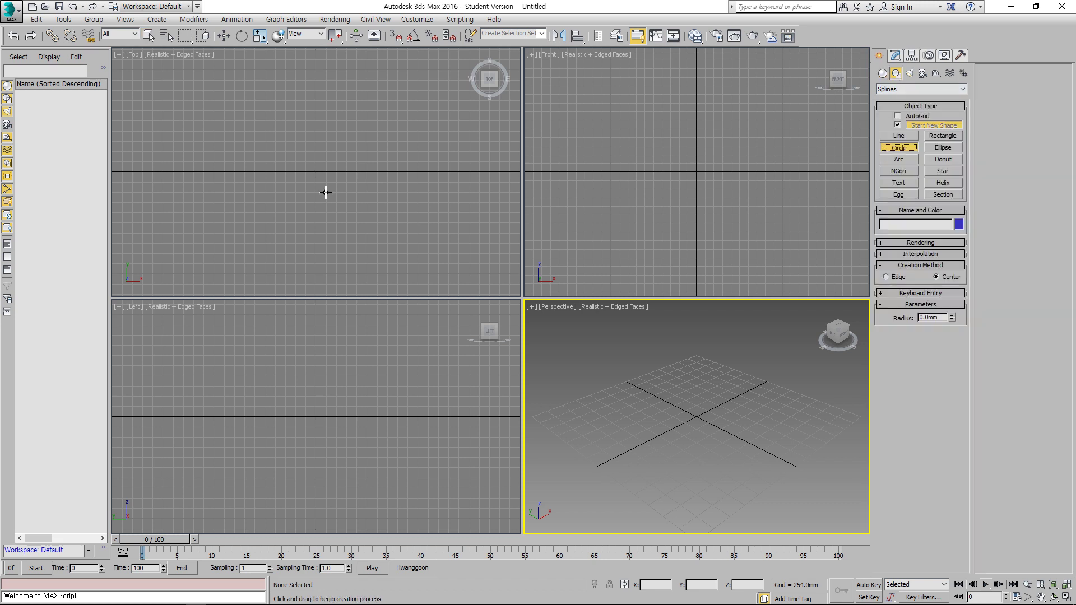
left_click_drag(315, 172, 342, 201)
left_click(941, 138)
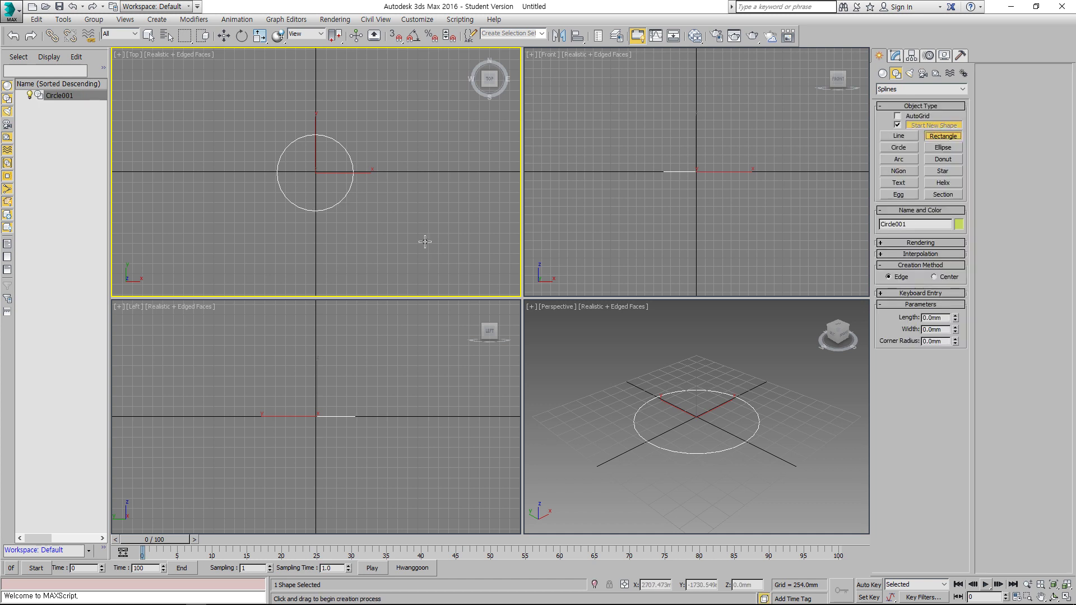
left_click_drag(396, 180, 323, 265)
left_click(224, 35)
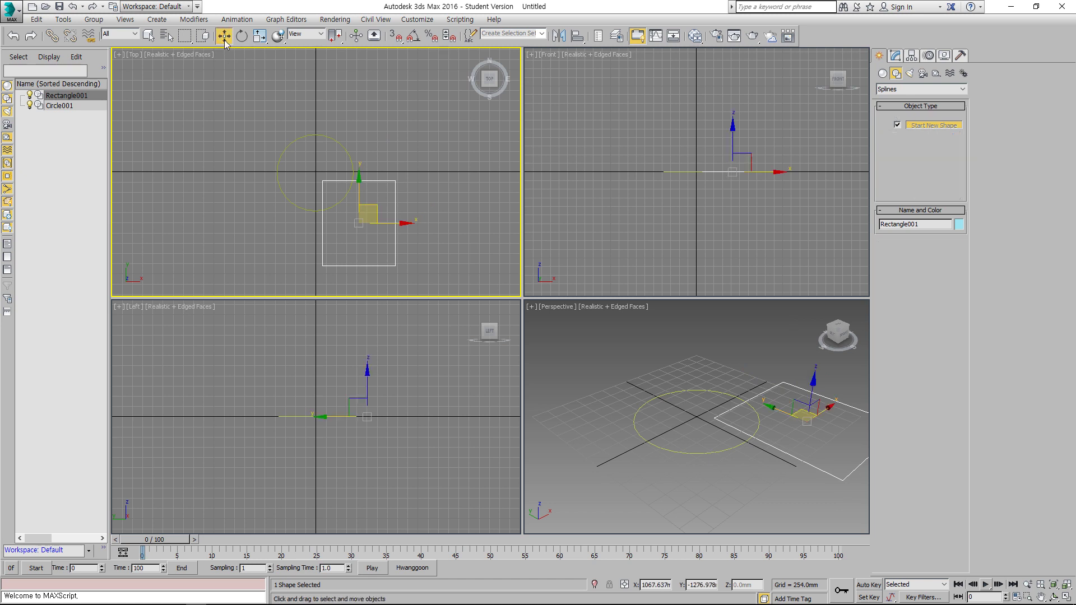
left_click_drag(311, 156, 392, 227)
key("Delete")
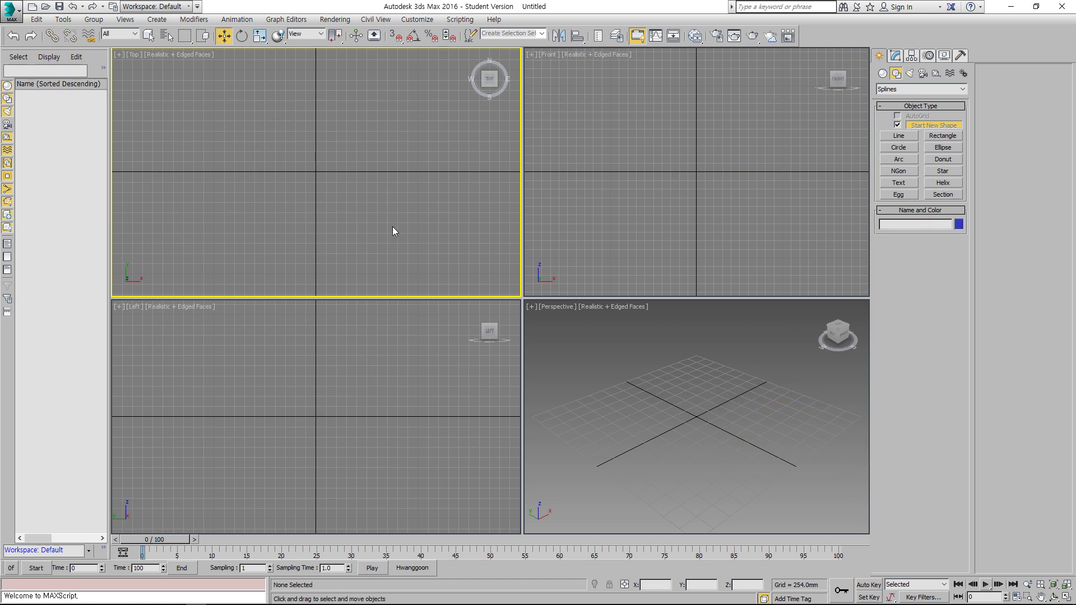
Enlarge the Left and Perspective viewports vertically and draw a circle of about 725 mm radius above the origin in the Left view.
left_click_drag(522, 297, 522, 247)
left_click(899, 147)
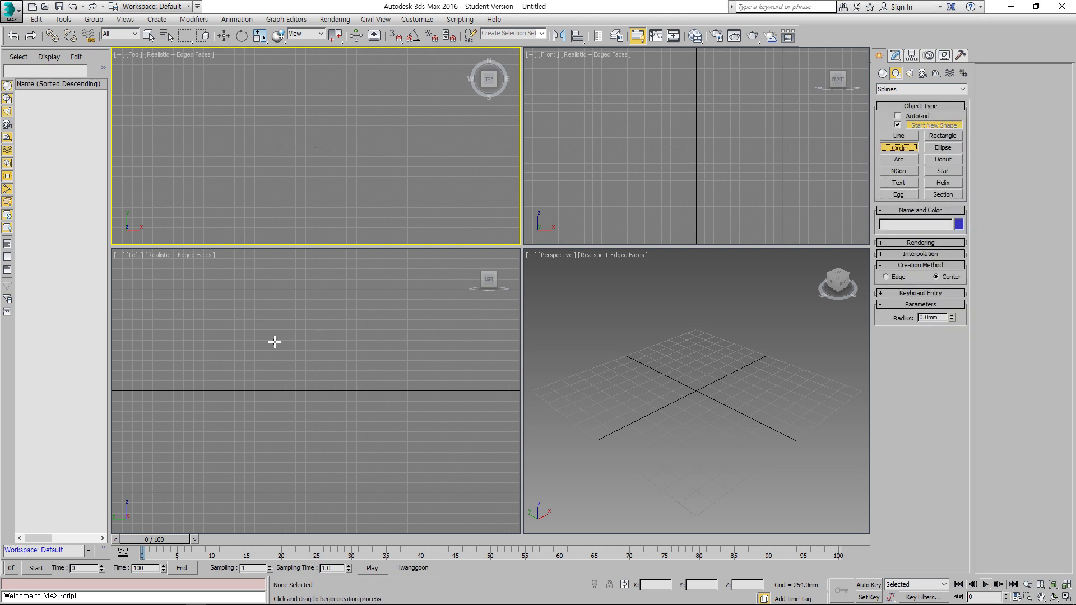
left_click_drag(257, 324, 274, 348)
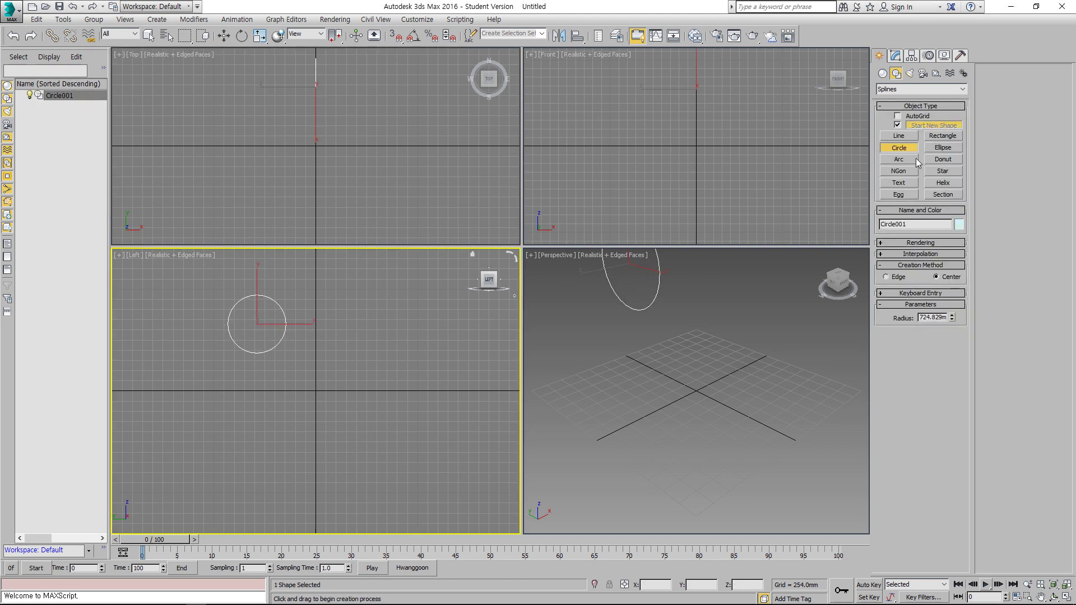
Draw a rectangle about 2697 mm long and 1593 mm wide in the Left view, with its upper-left corner at the circle's centre.
left_click(942, 136)
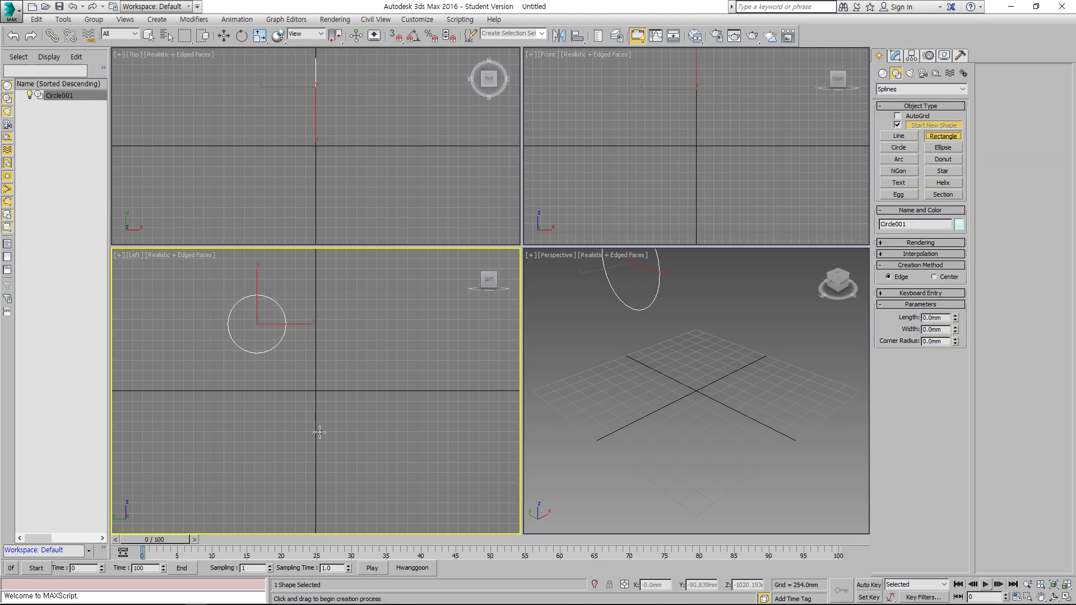
left_click_drag(320, 432, 257, 324)
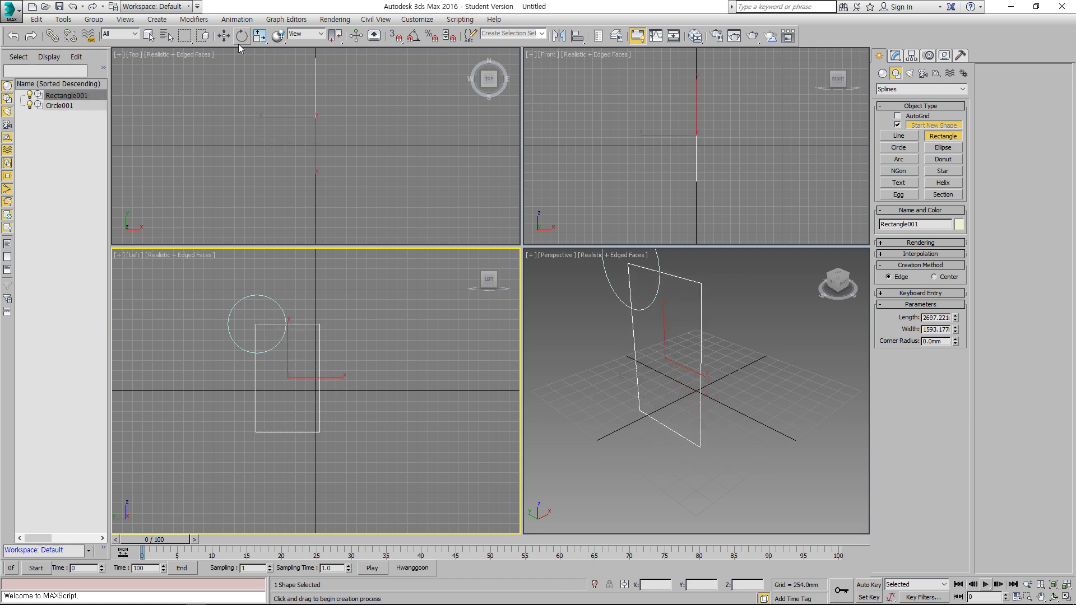
left_click(224, 36)
left_click(323, 341)
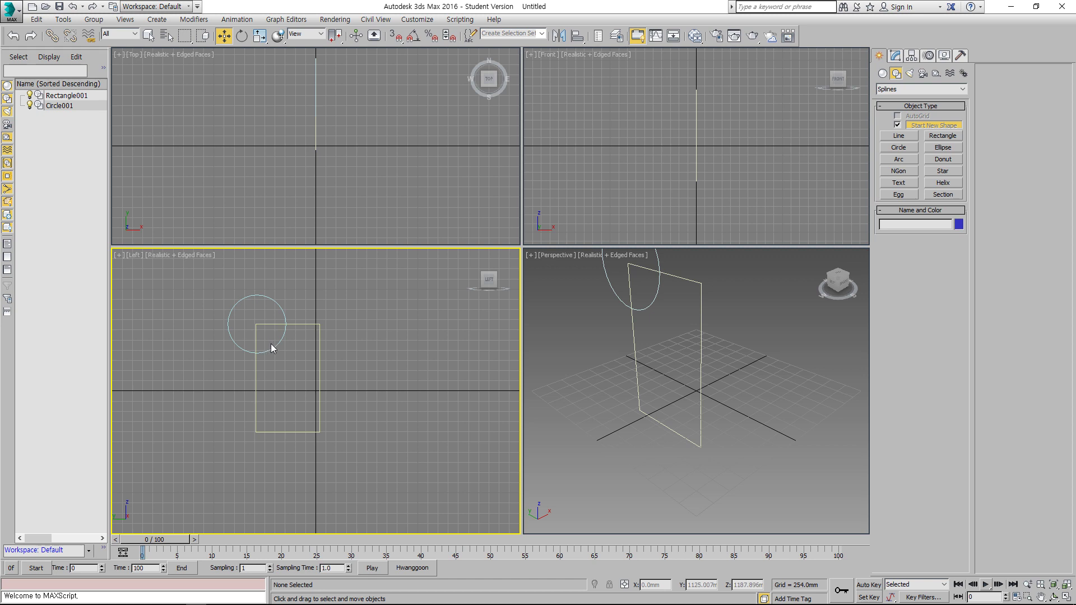
Select both the circle and the rectangle and convert them to Editable Splines.
left_click(240, 300)
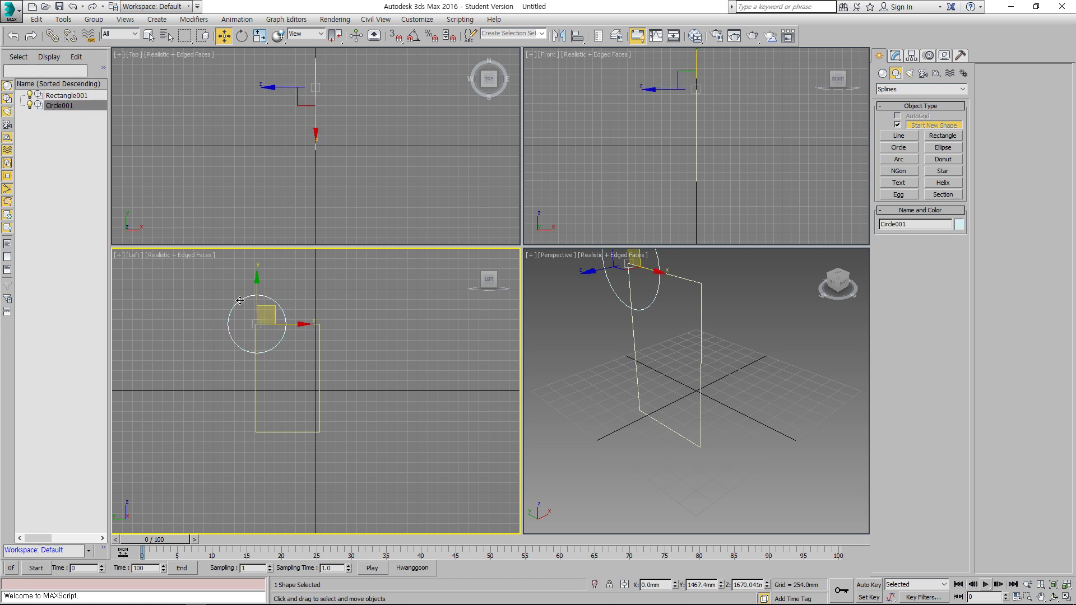
left_click(319, 326)
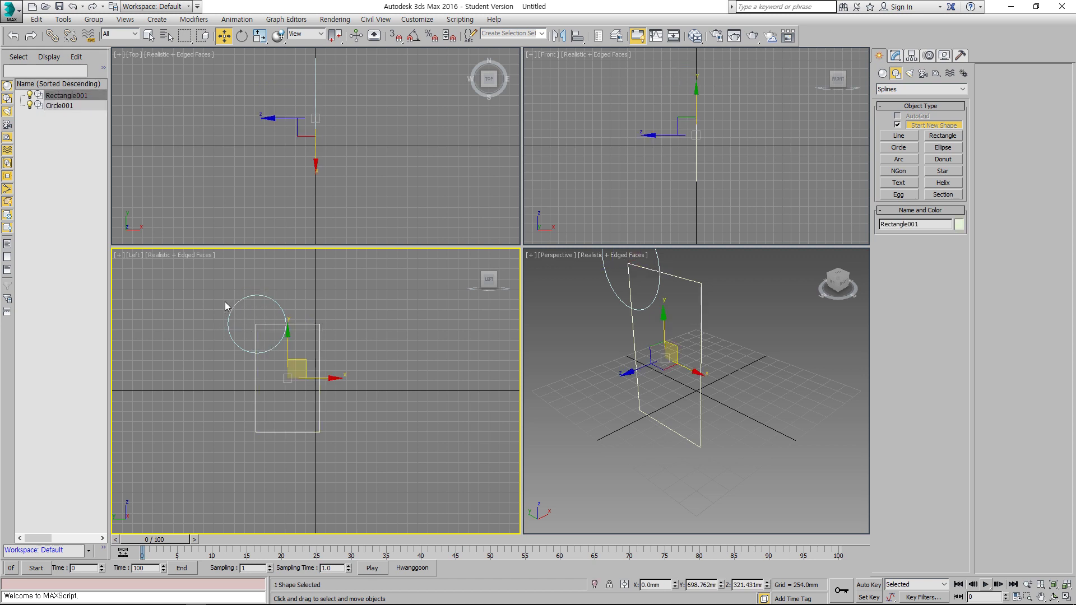
left_click_drag(317, 379, 318, 379)
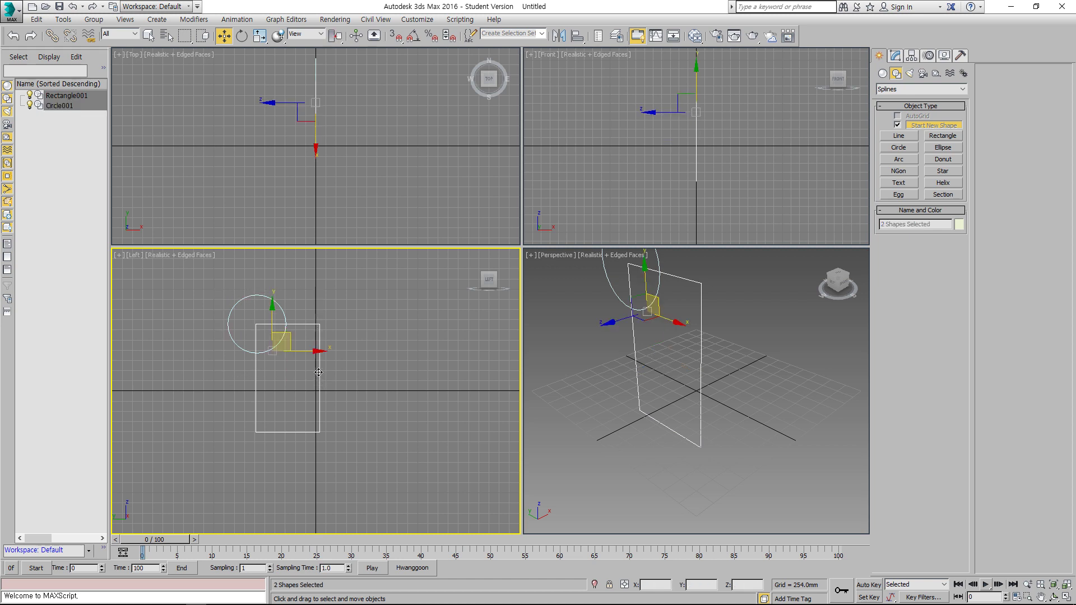
right_click(319, 340)
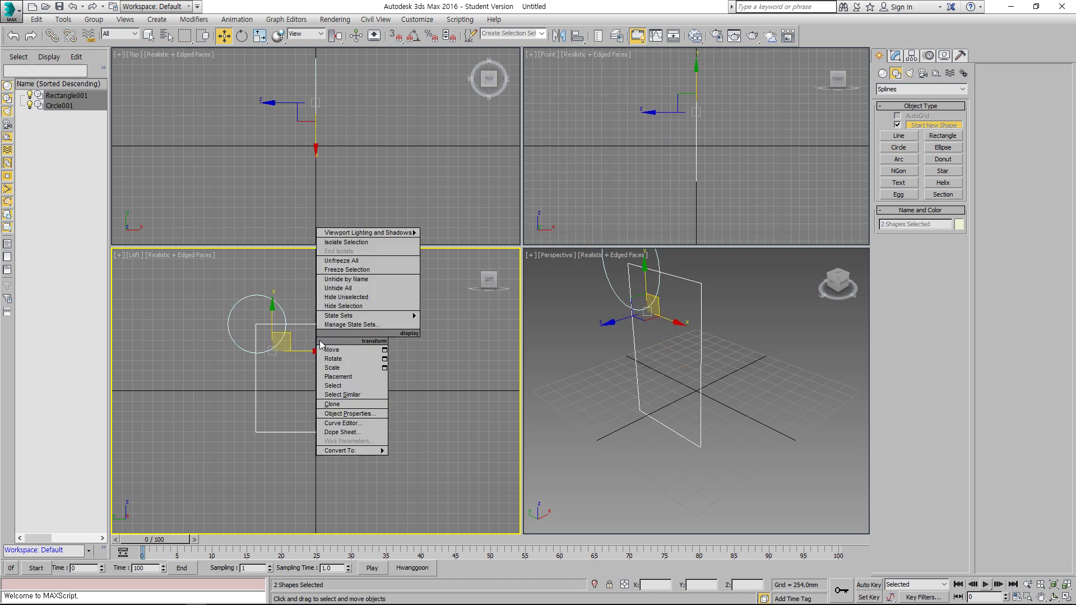
mouse_move(375, 448)
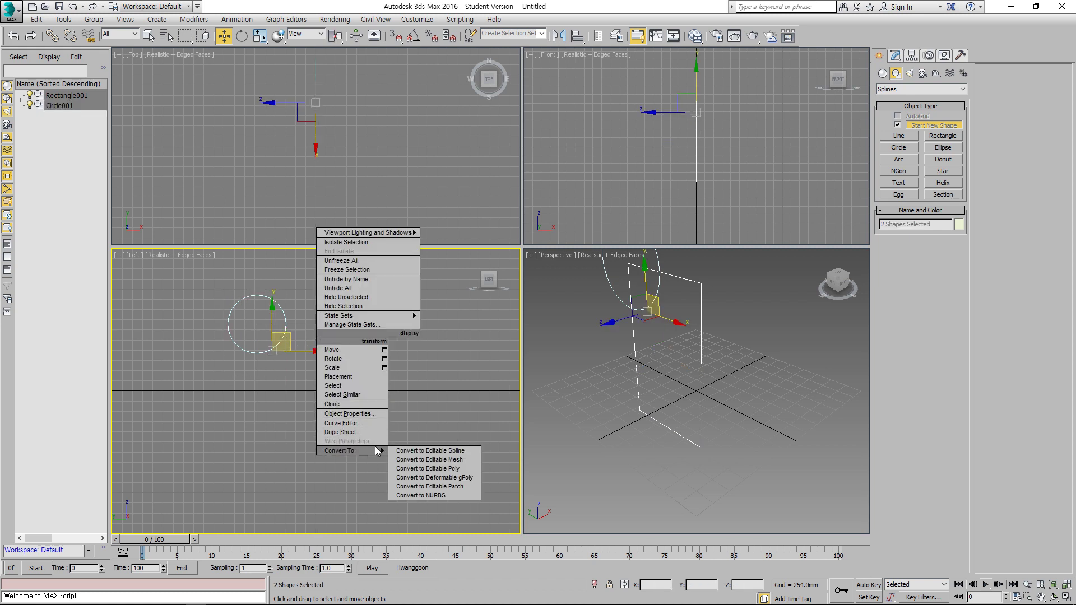
left_click(446, 452)
Attach the rectangle to the circle so both splines form a single shape.
left_click_drag(205, 307, 299, 367)
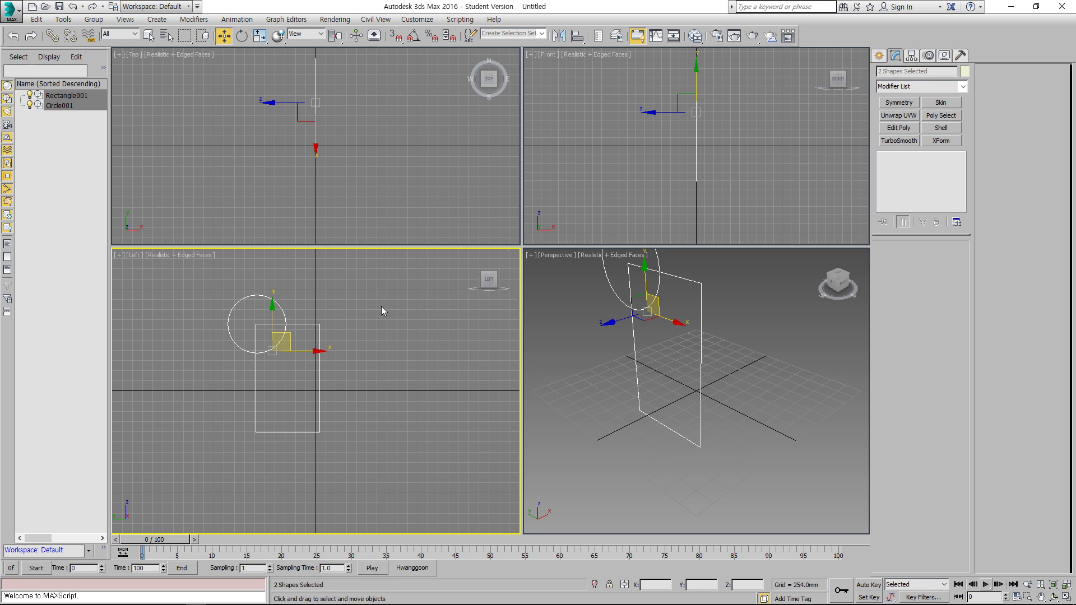
left_click(273, 315)
left_click(275, 303)
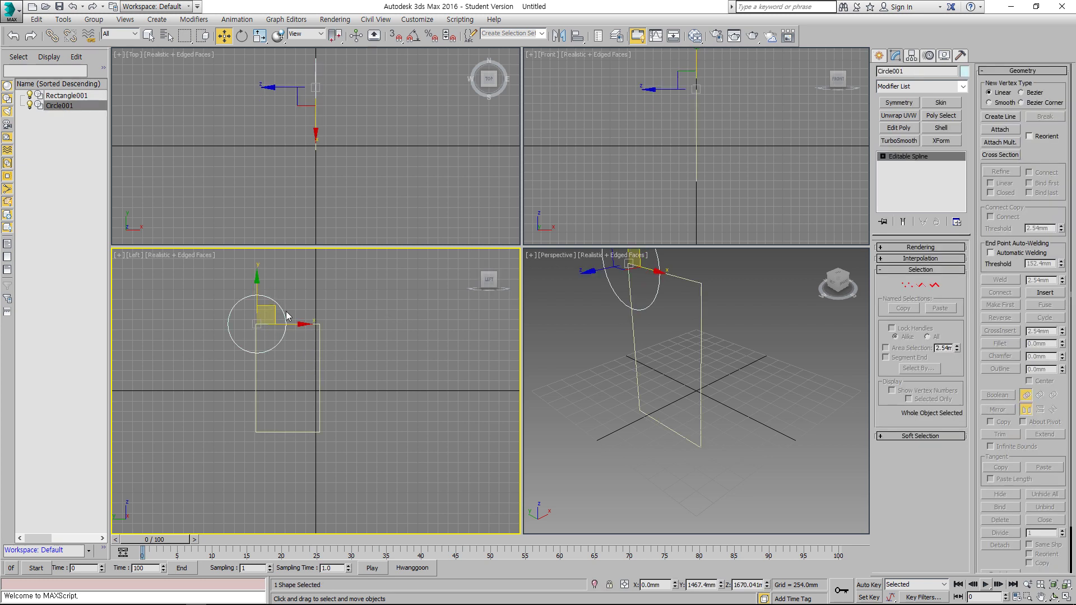
left_click(303, 307)
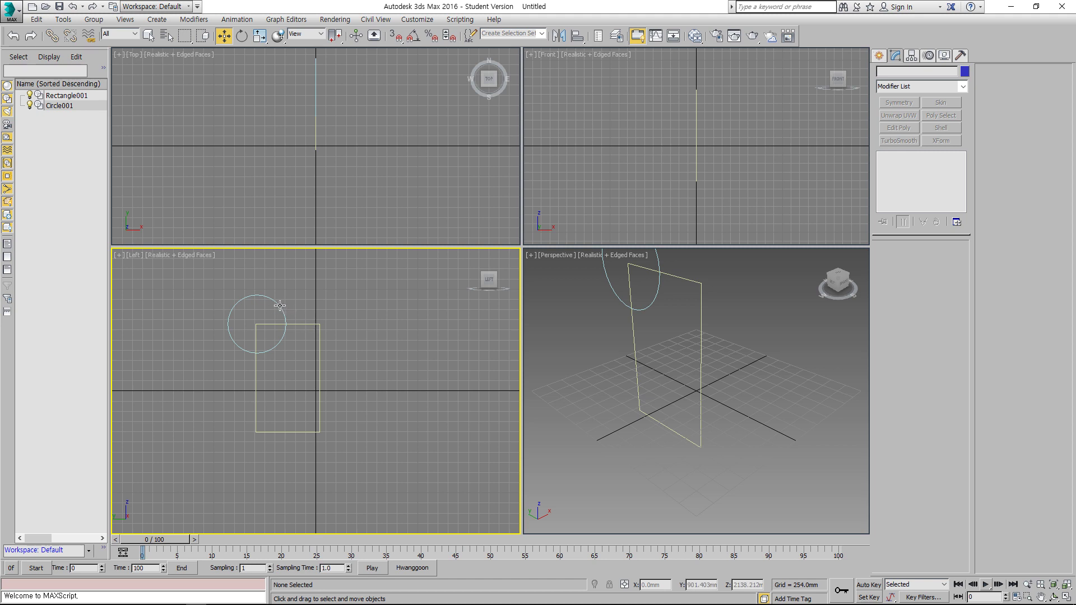
left_click(283, 305)
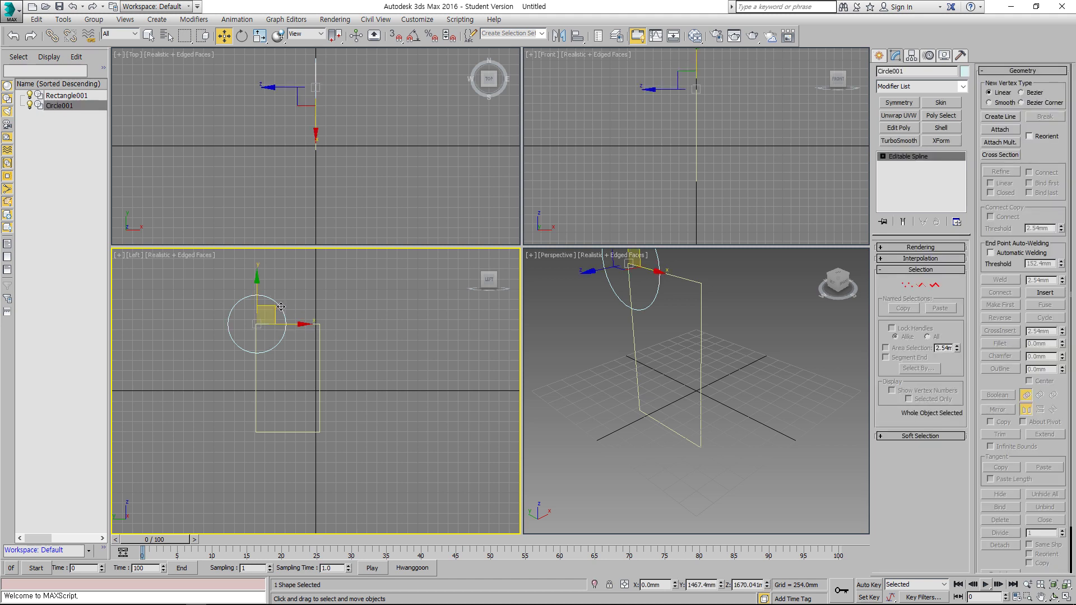
left_click(1001, 129)
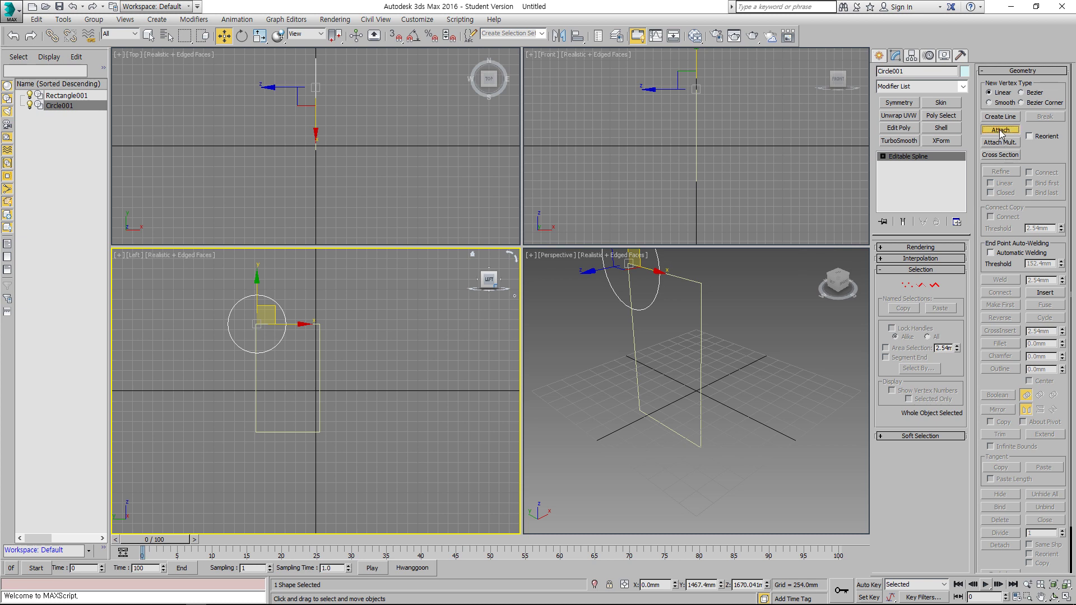
left_click(318, 332)
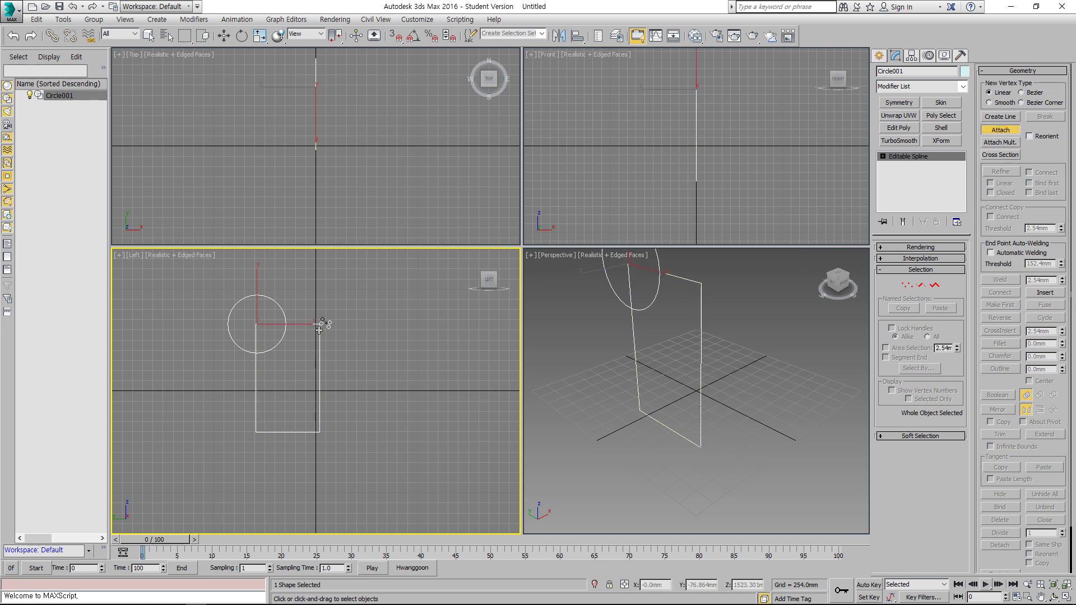
left_click(229, 40)
left_click(351, 357)
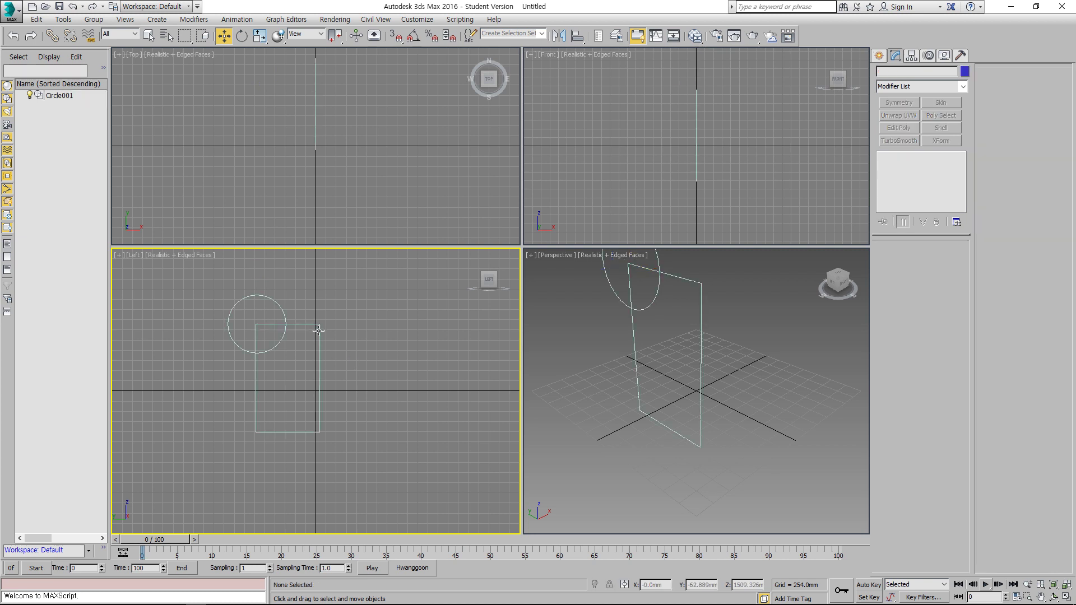
Move the combined shape about 700 mm left in the Left view and clone it about 3290 mm to the right.
left_click(320, 328)
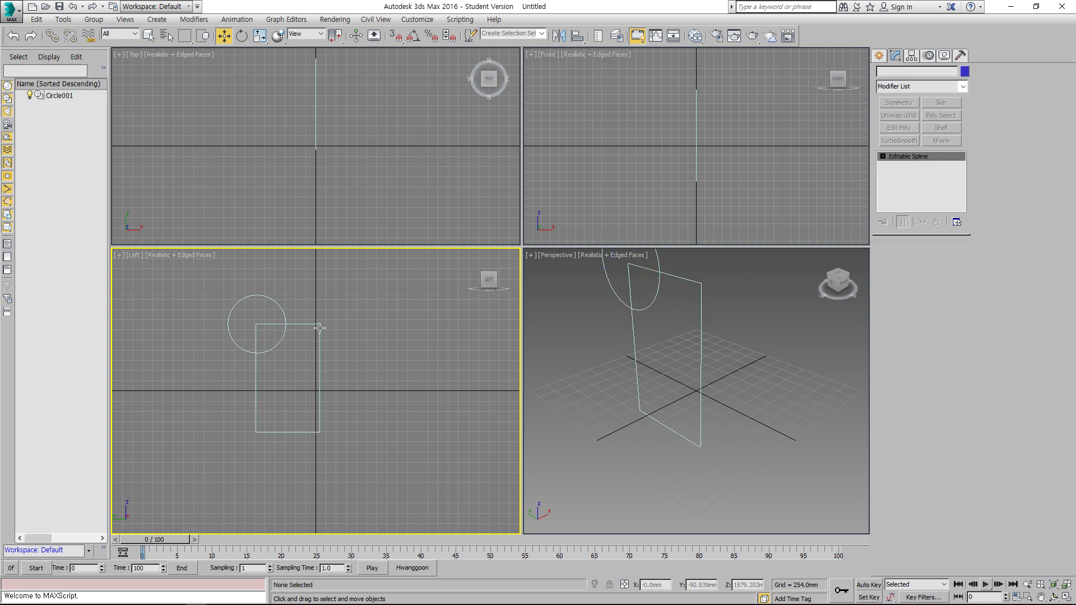
left_click_drag(276, 314, 248, 312)
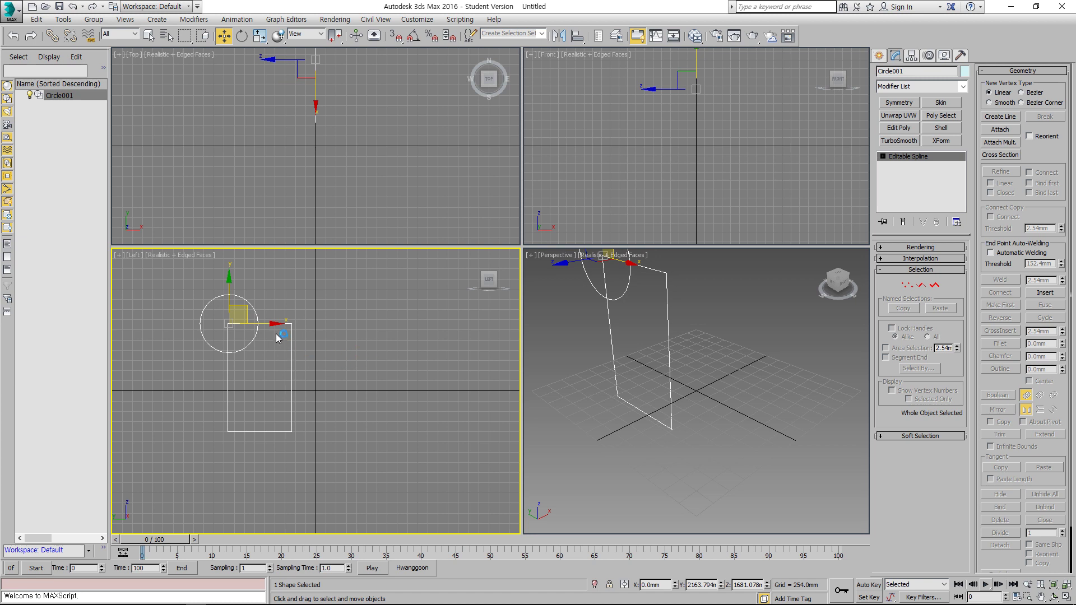
left_click_drag(256, 325, 388, 325, "shift")
left_click(537, 356)
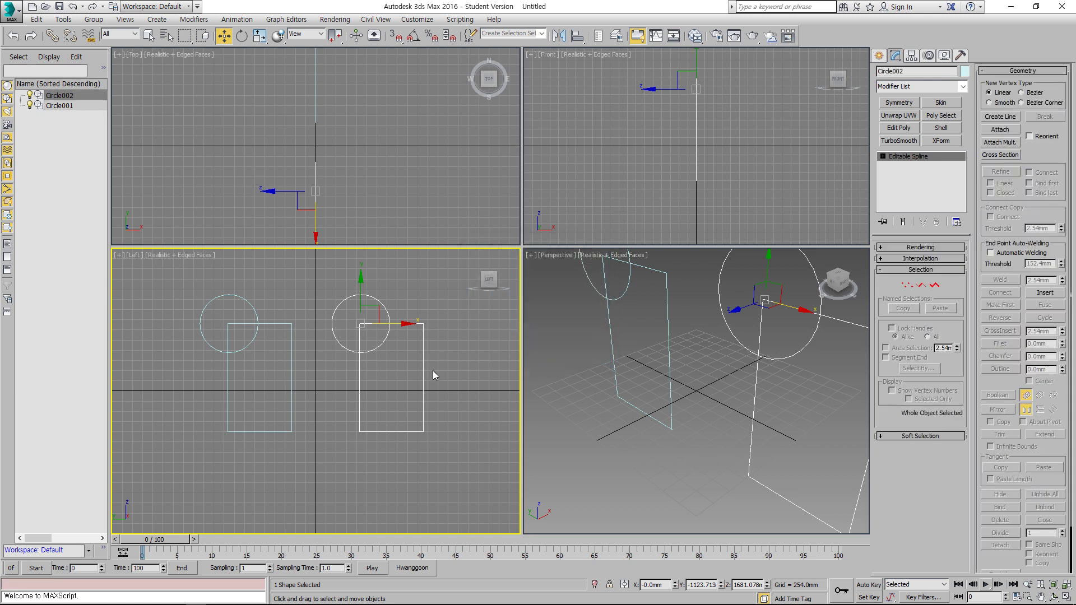
left_click(309, 306)
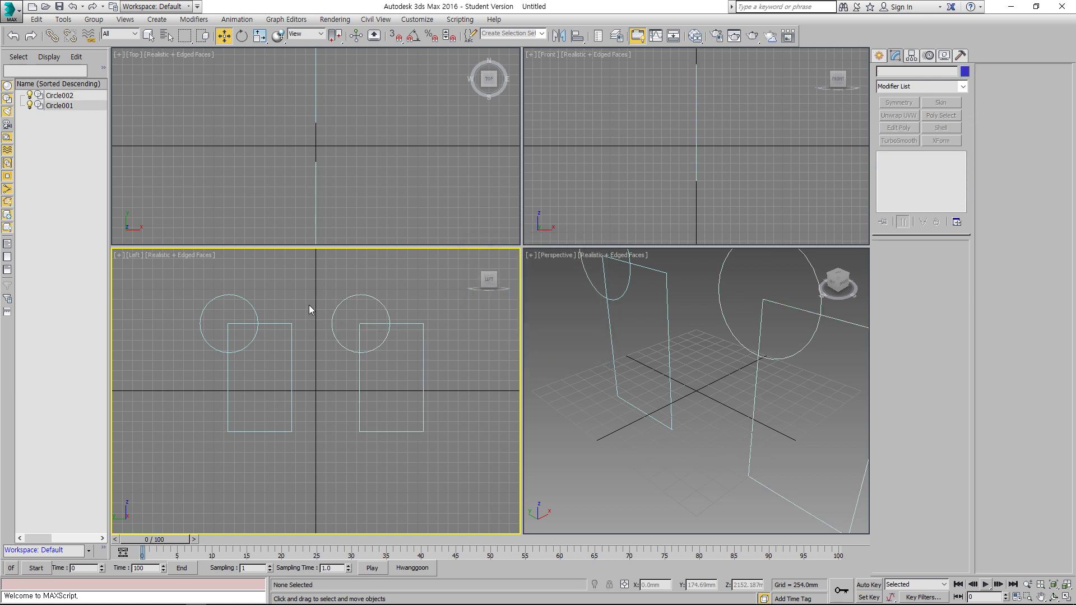
In the original shape, merge the rectangle spline with the circle spline using a Boolean Union at Spline level.
left_click(293, 332)
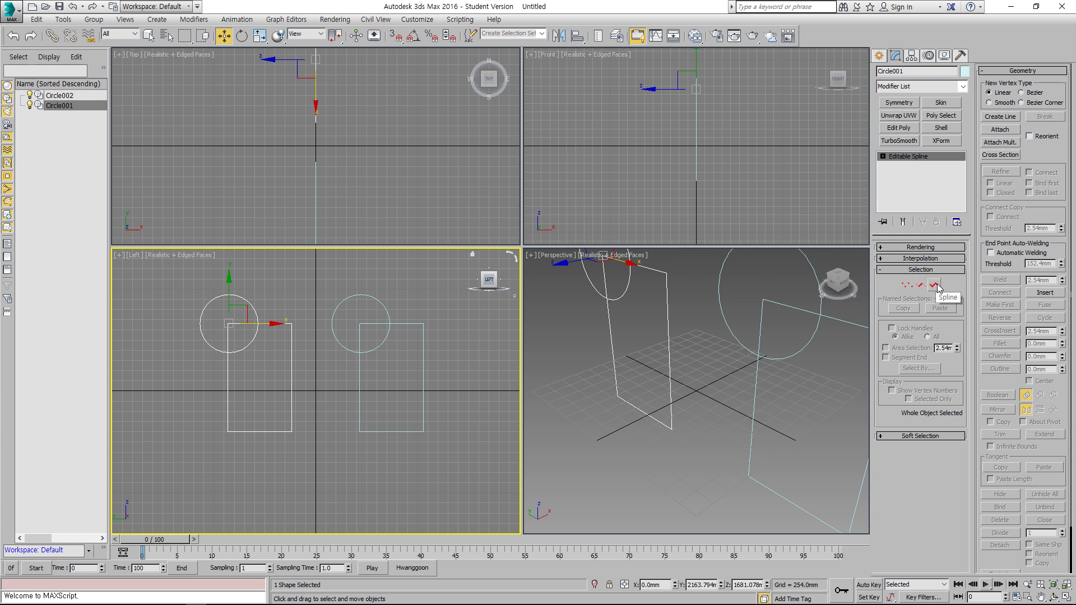
left_click(292, 322)
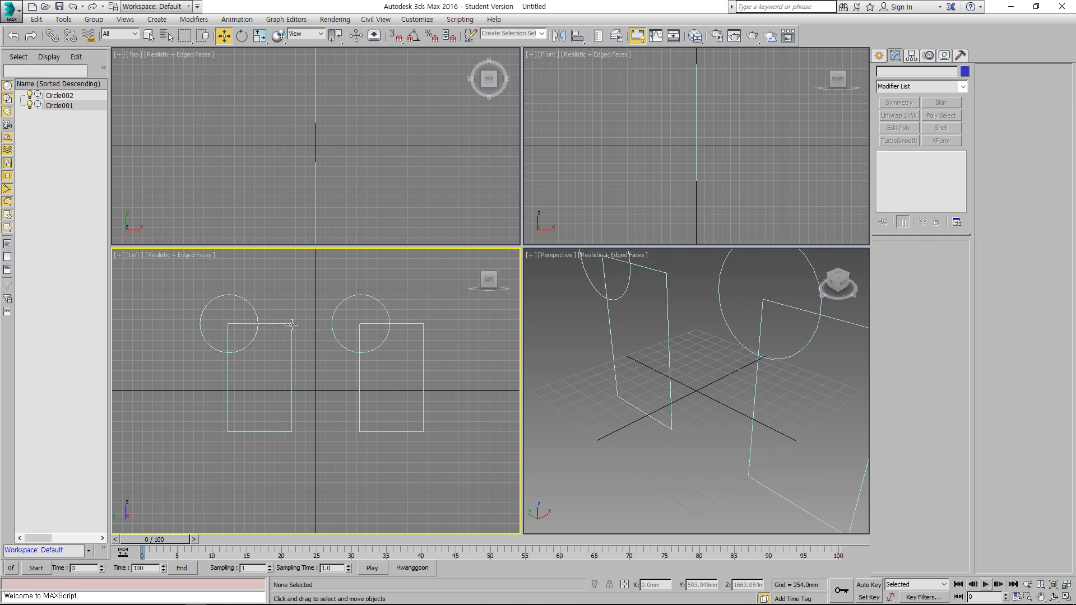
left_click(292, 324)
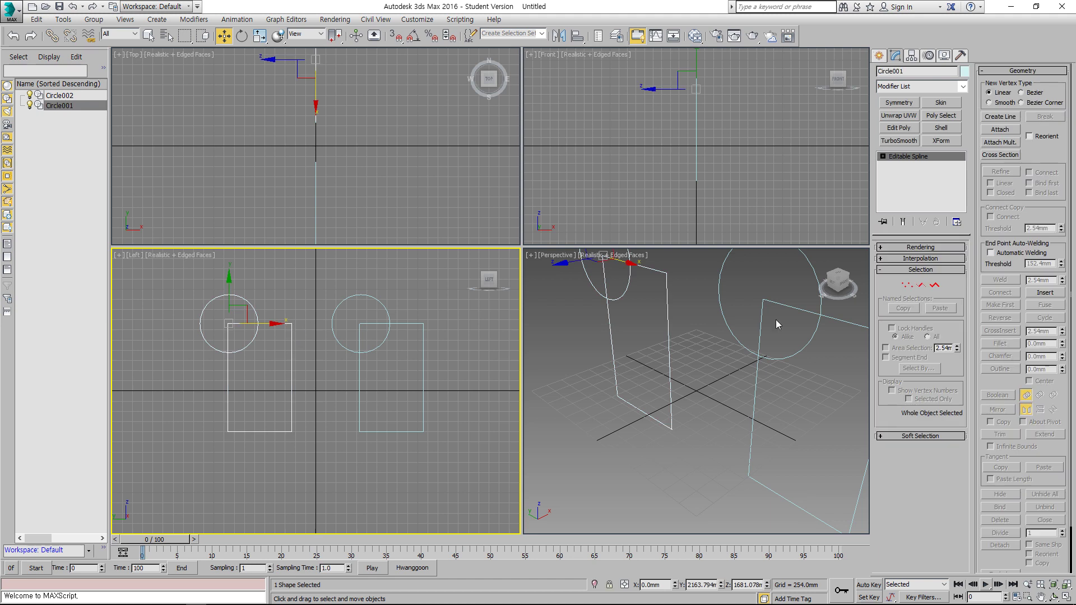
left_click(934, 287)
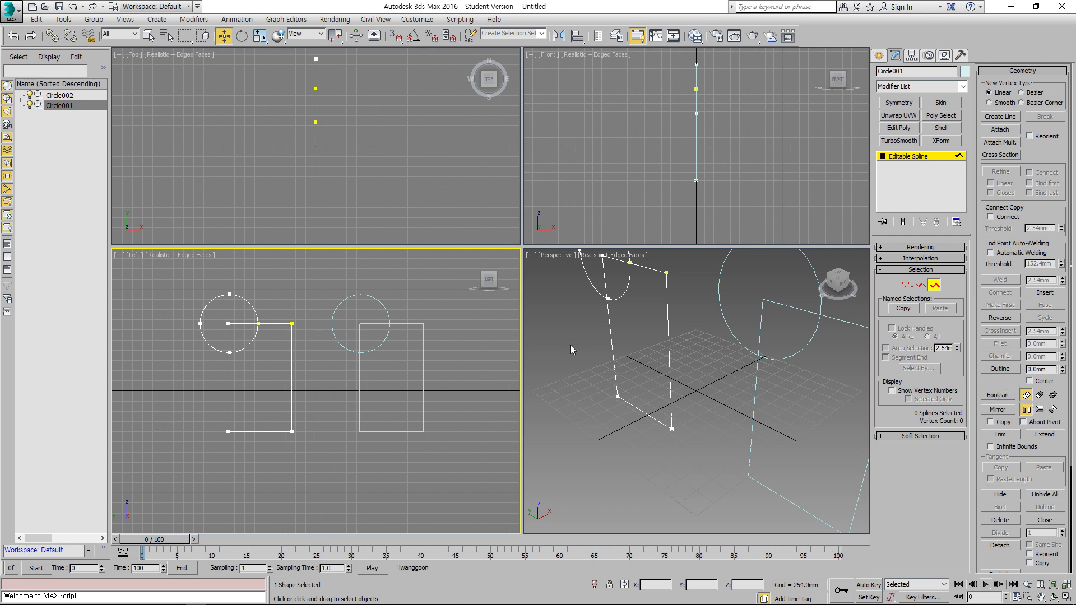
left_click(292, 330)
left_click(987, 397)
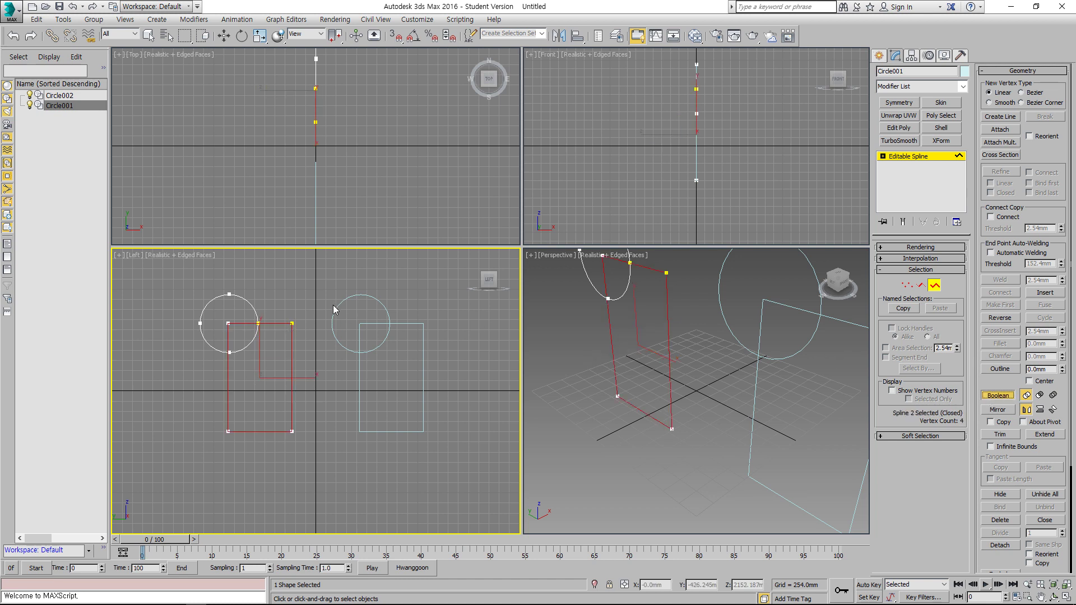
left_click(256, 312)
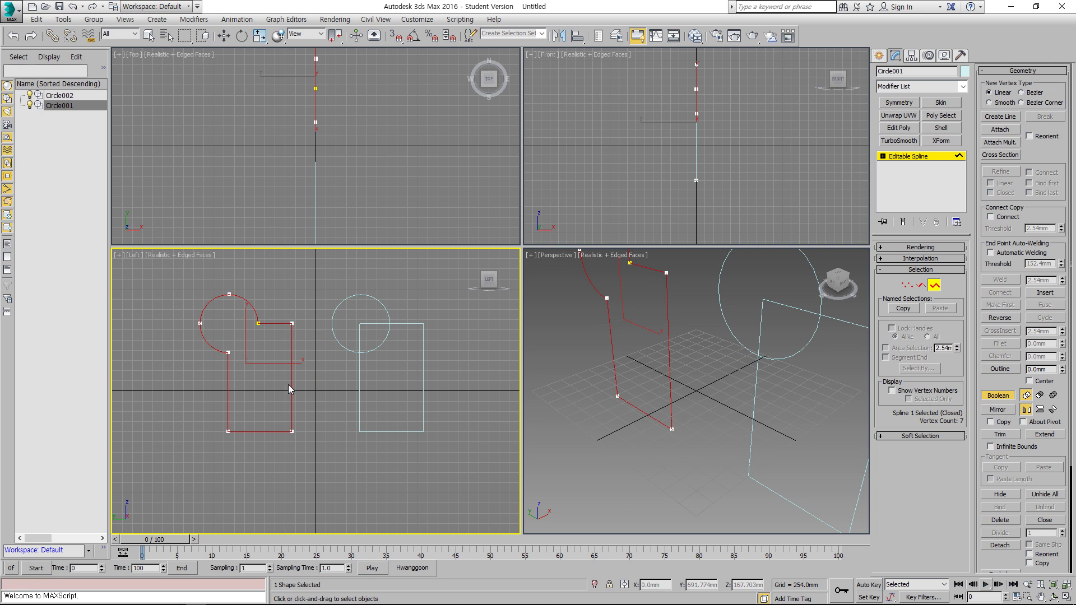
left_click(1003, 397)
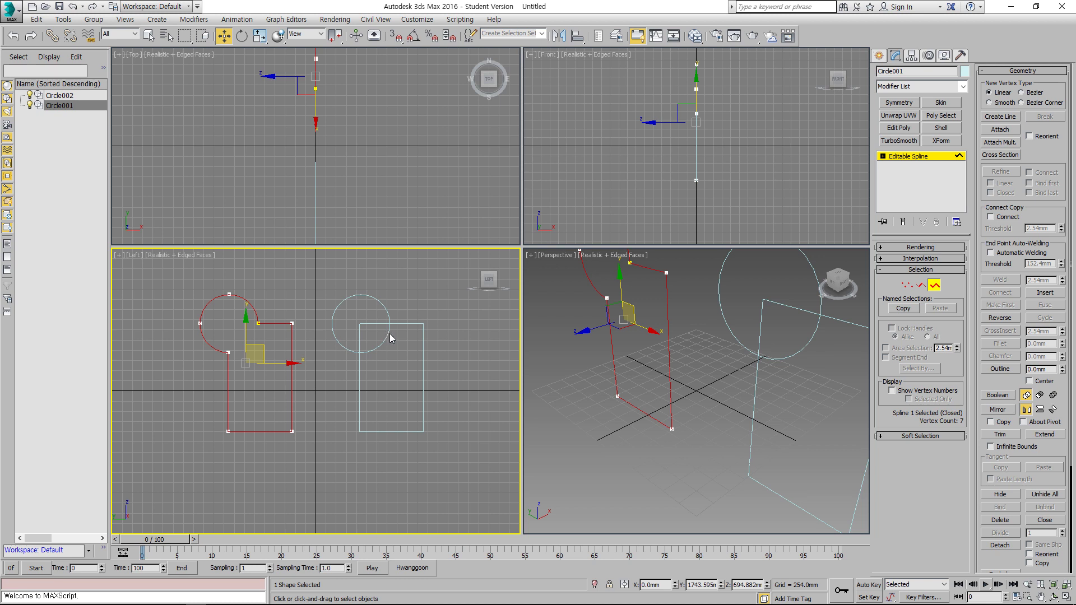
In the cloned shape, subtract the circle spline from the rectangle spline using Boolean Subtraction at Spline level.
left_click(434, 333)
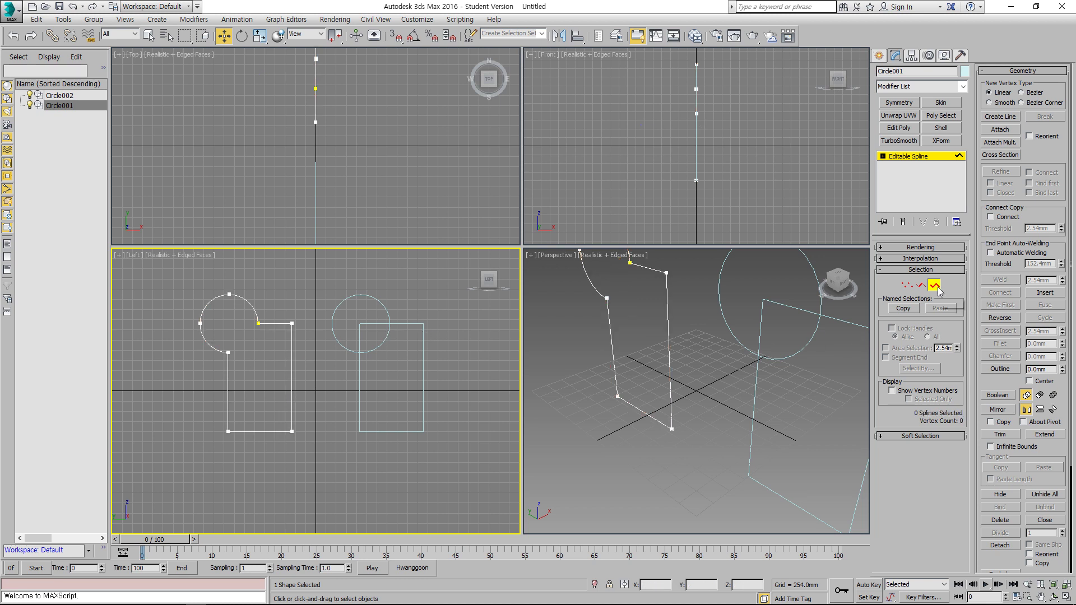
left_click(935, 285)
left_click(423, 353)
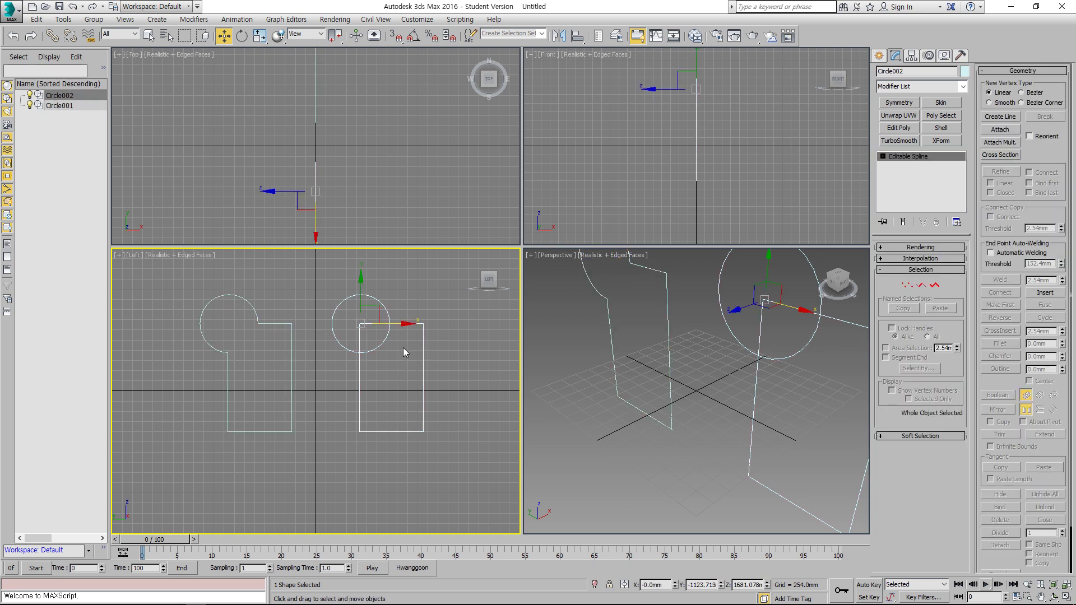
left_click(935, 286)
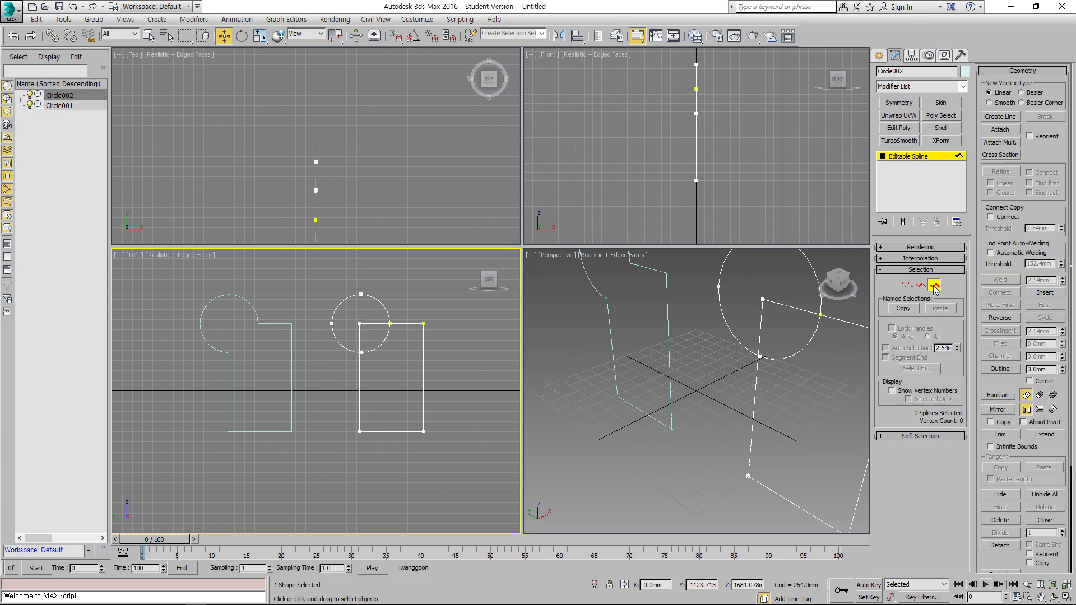
left_click(1040, 396)
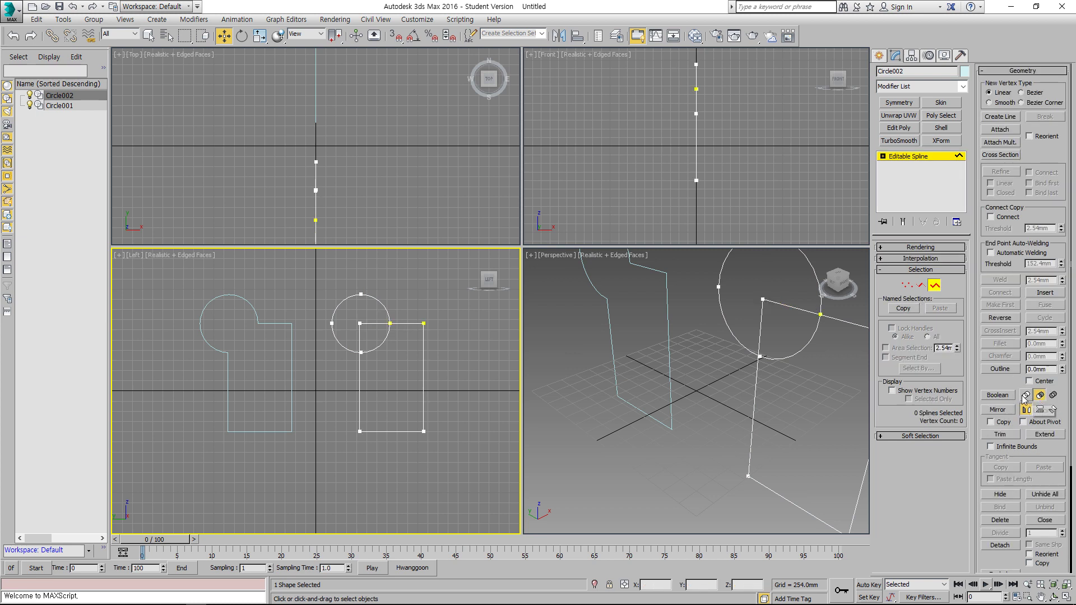
left_click(998, 396)
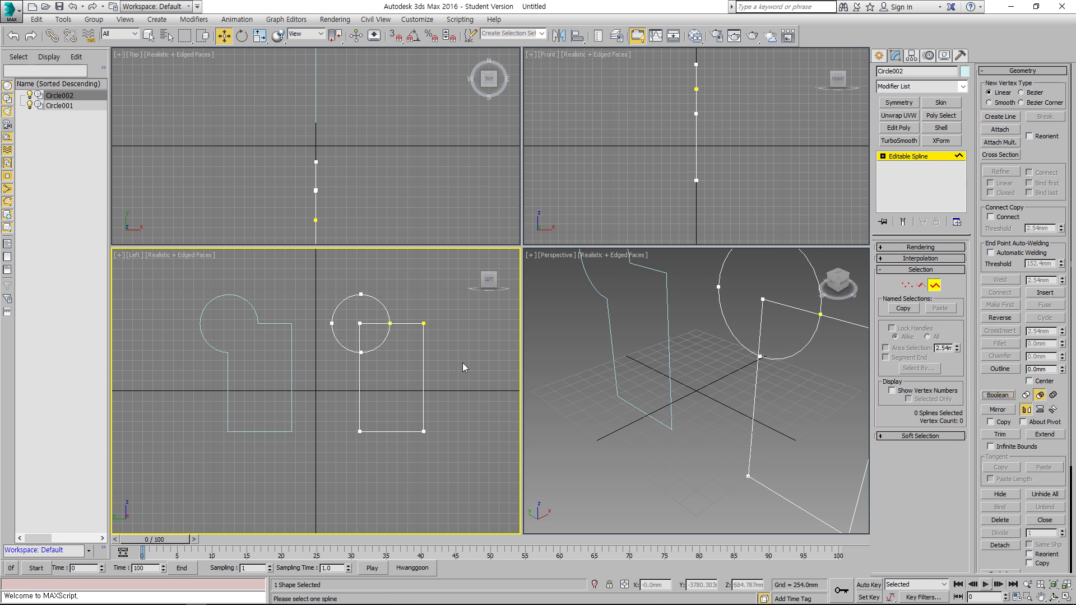
left_click(398, 324)
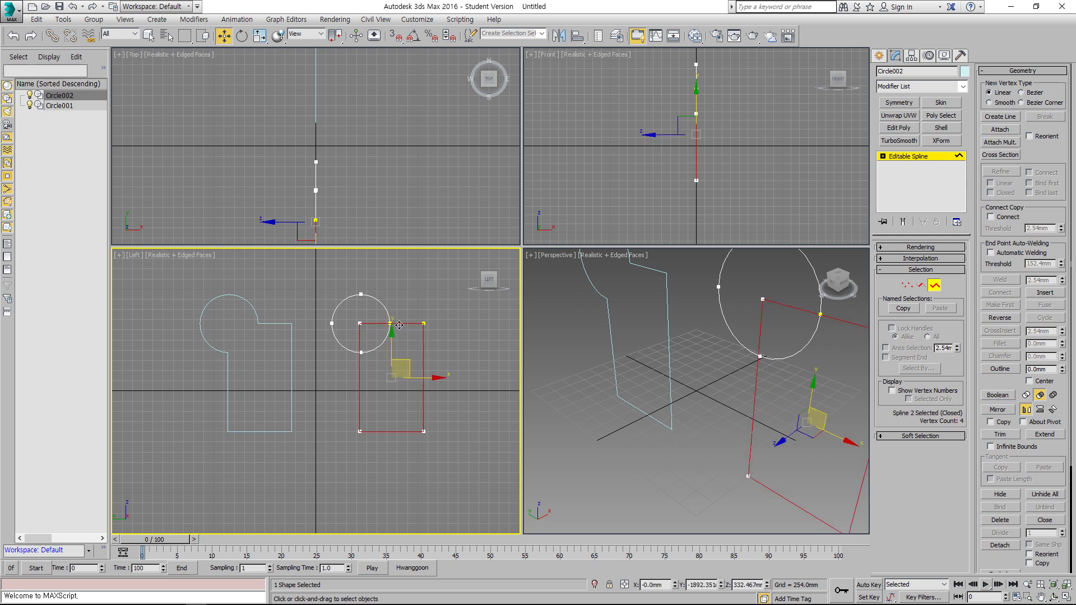
left_click(997, 395)
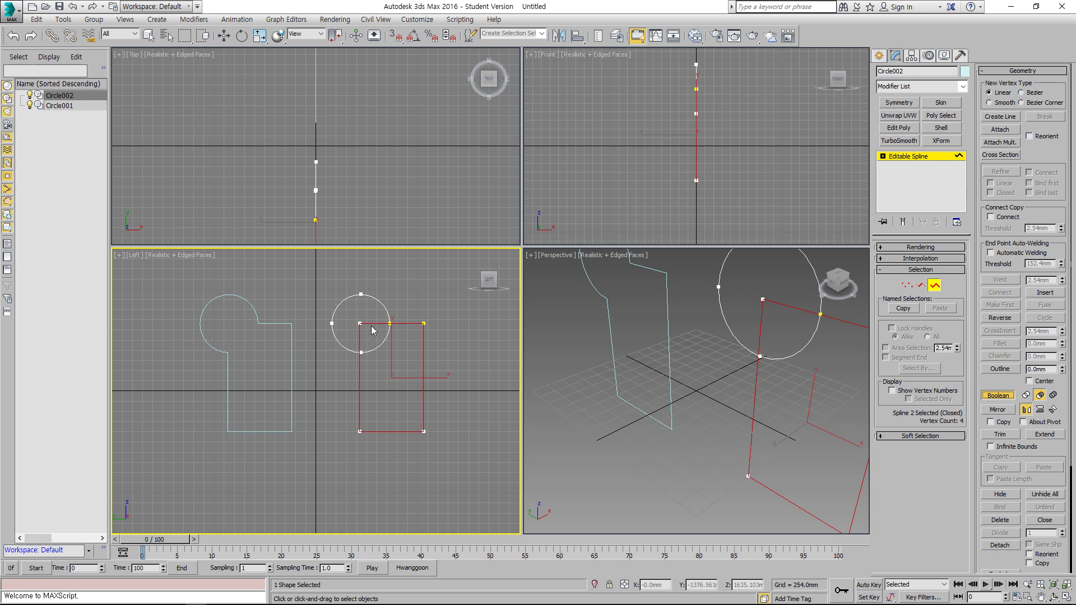
left_click(374, 348)
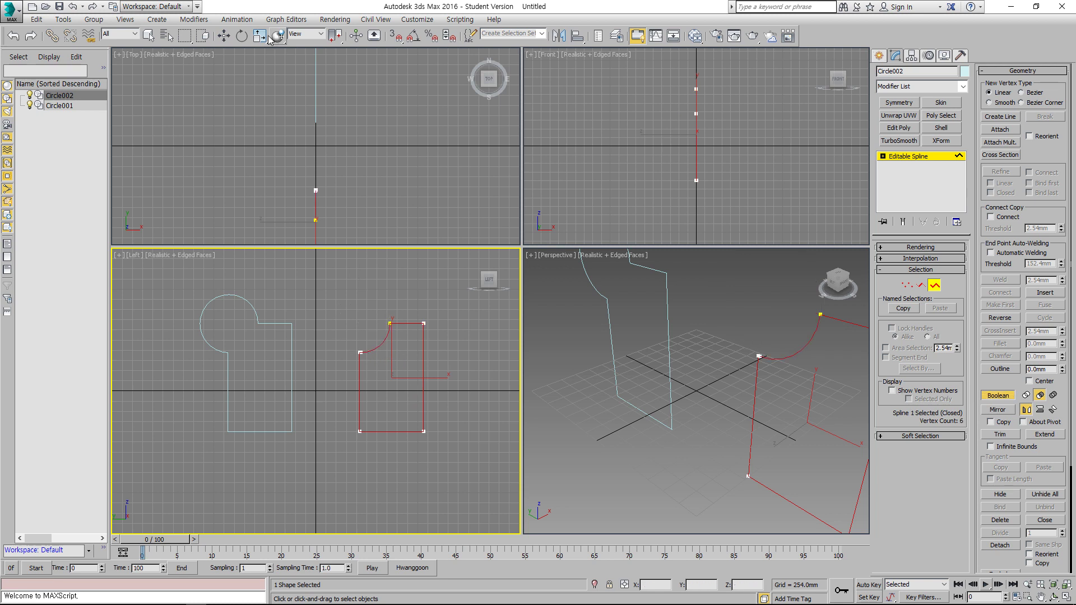
left_click(223, 35)
left_click(311, 345)
Draw a circle with a radius of about 1185 mm in the Left view, beside the cut rectangle.
scroll(311, 345, "down", 3)
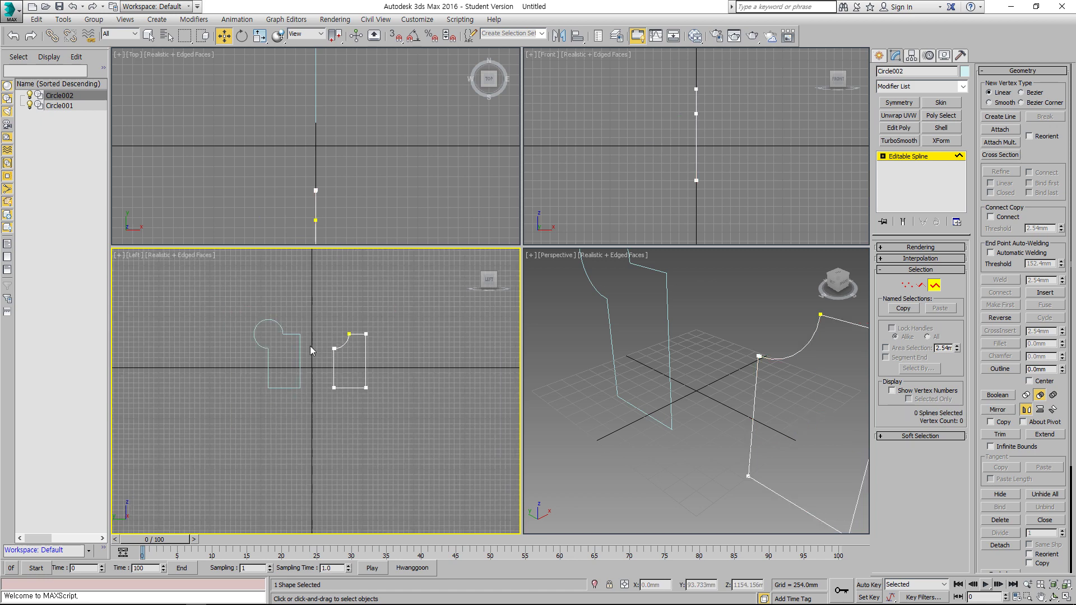
middle_click_drag(385, 368, 298, 357)
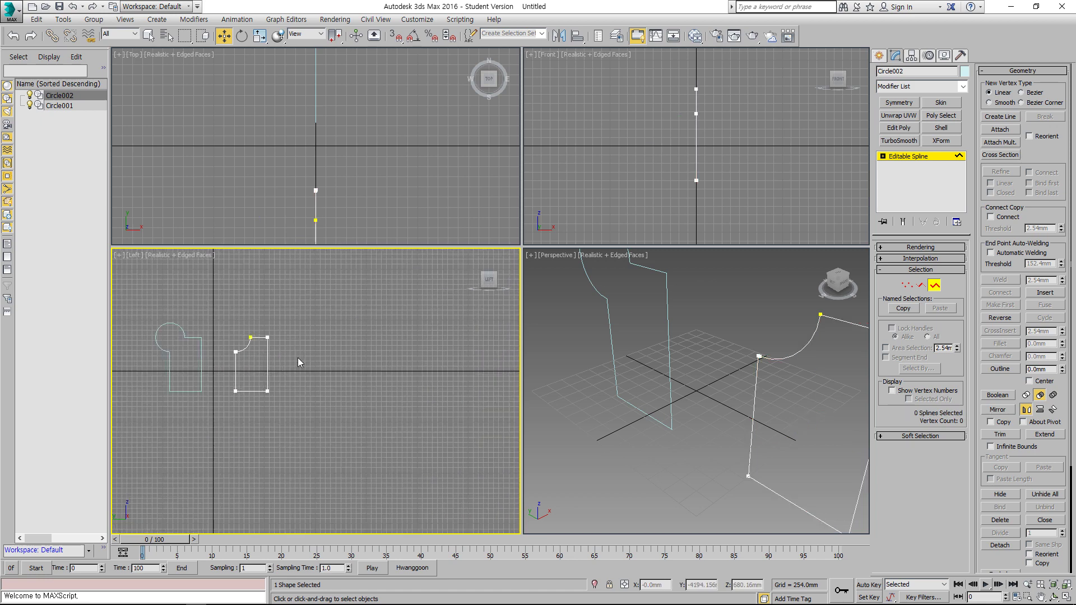
scroll(298, 358, "up", 2)
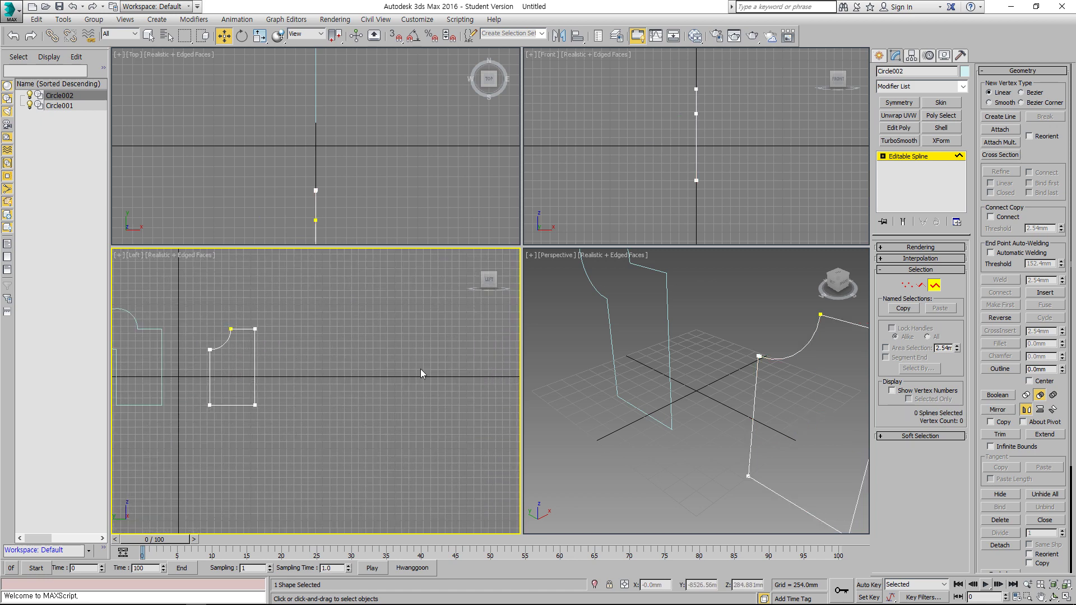
left_click(880, 56)
left_click(898, 147)
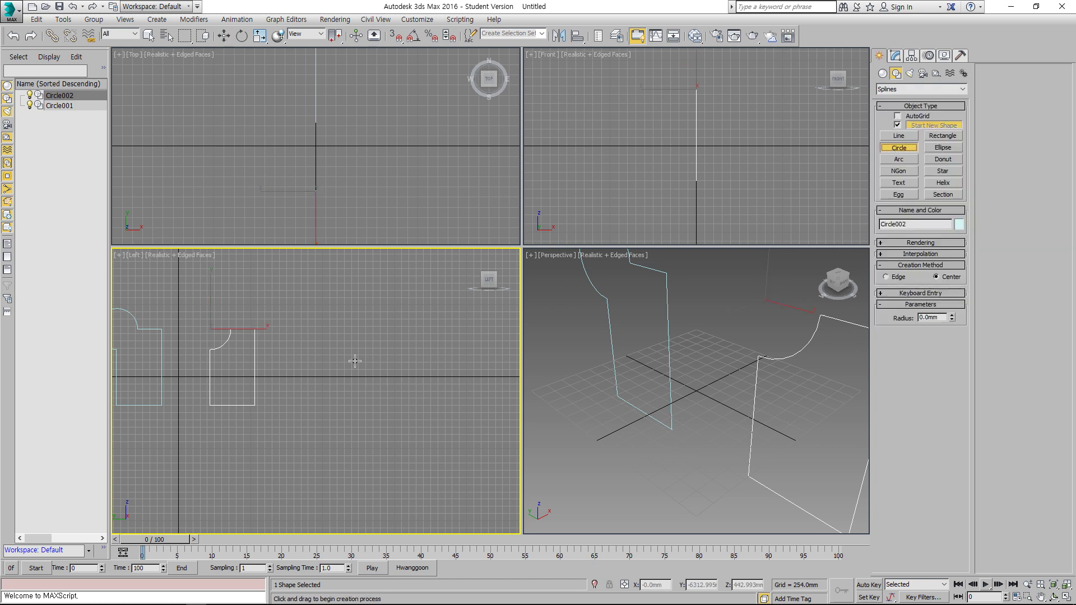
left_click_drag(336, 323, 352, 354)
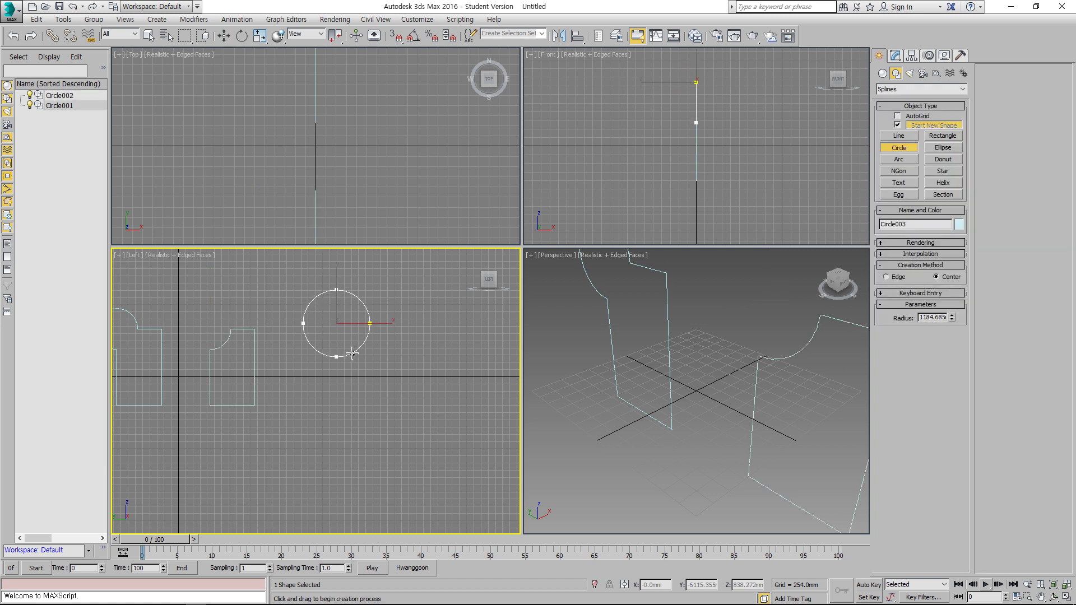
left_click(224, 36)
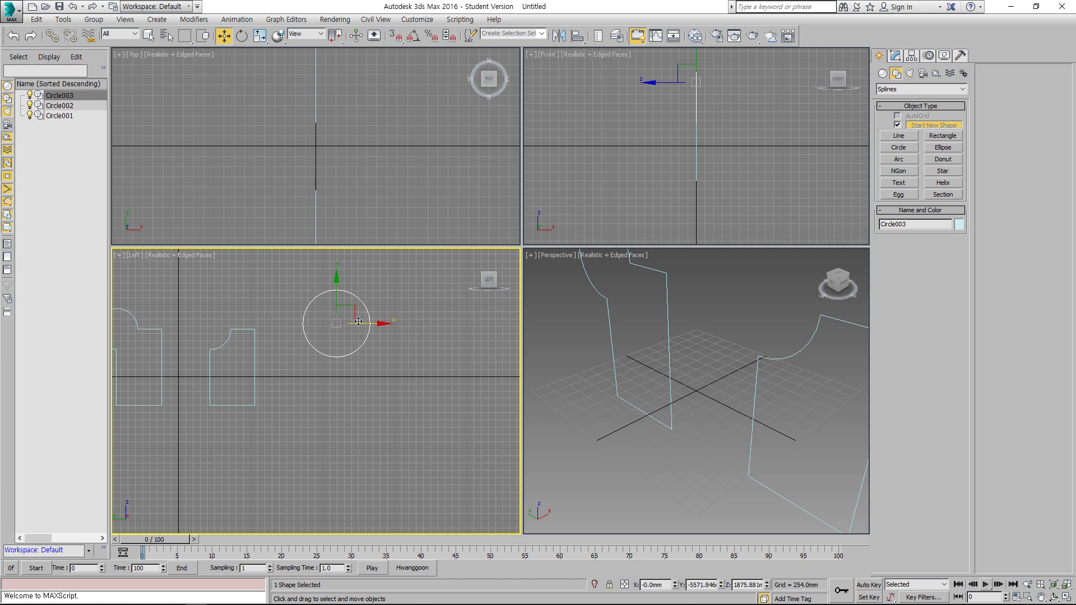
Convert the new circle to an Editable Spline and copy it about 1566 mm straight down so both circles overlap.
right_click(365, 324)
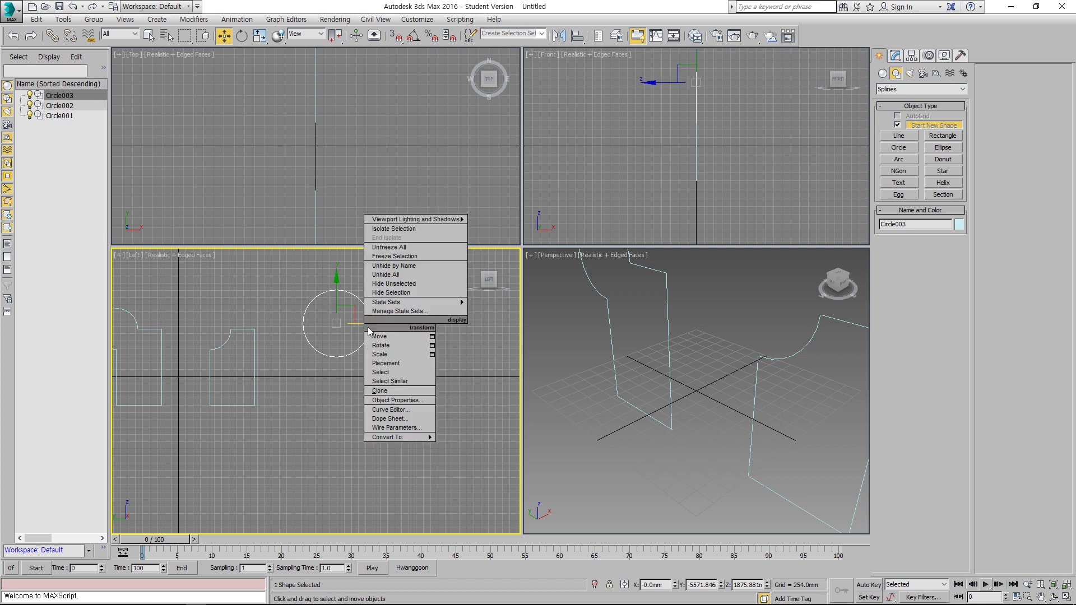
mouse_move(412, 438)
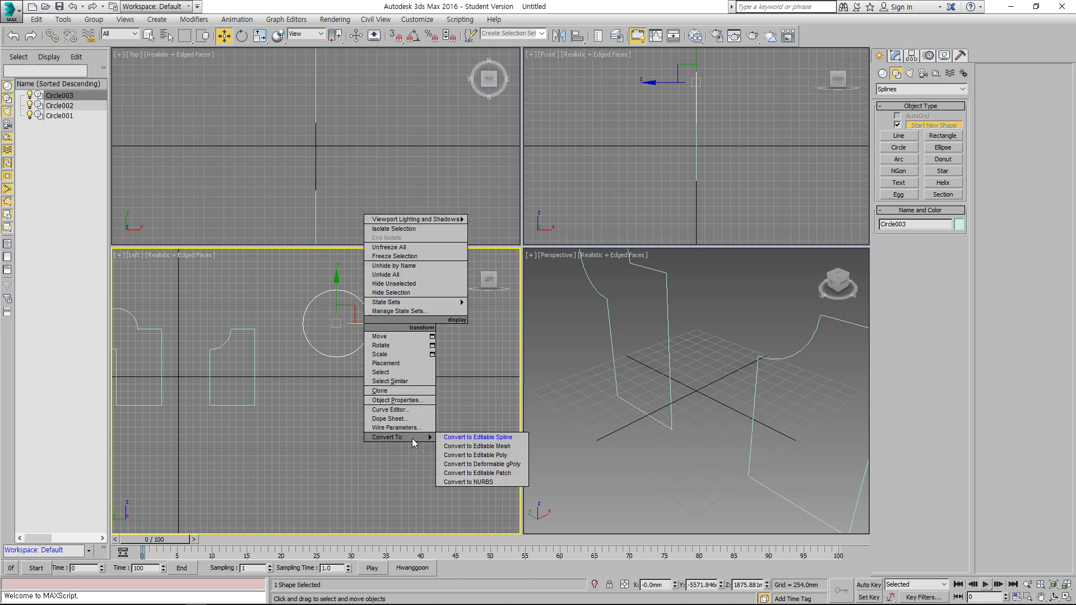
left_click(477, 438)
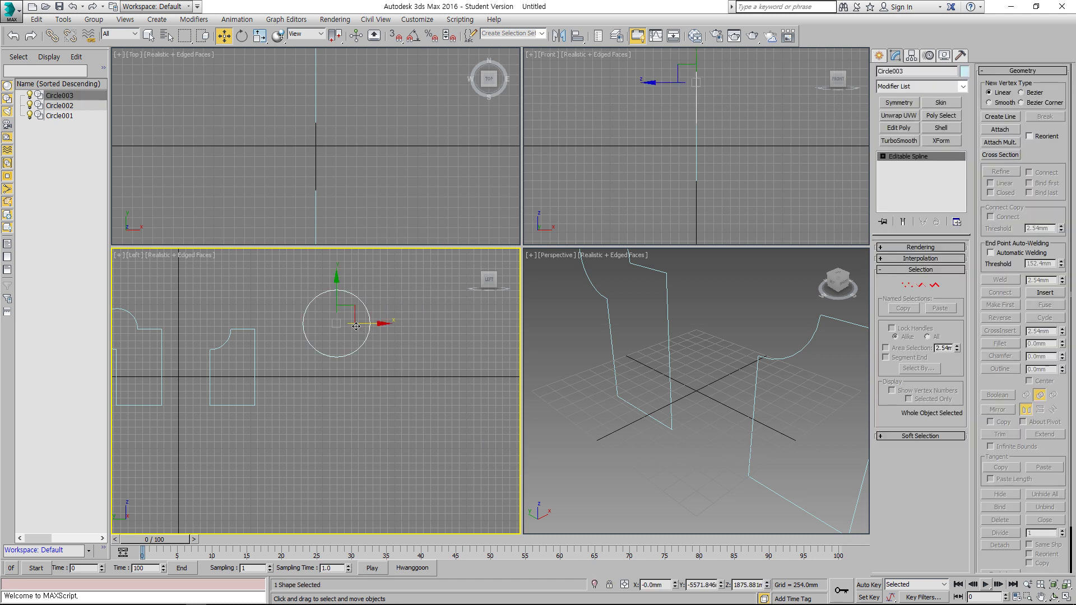
left_click_drag(334, 307, 330, 345, "shift")
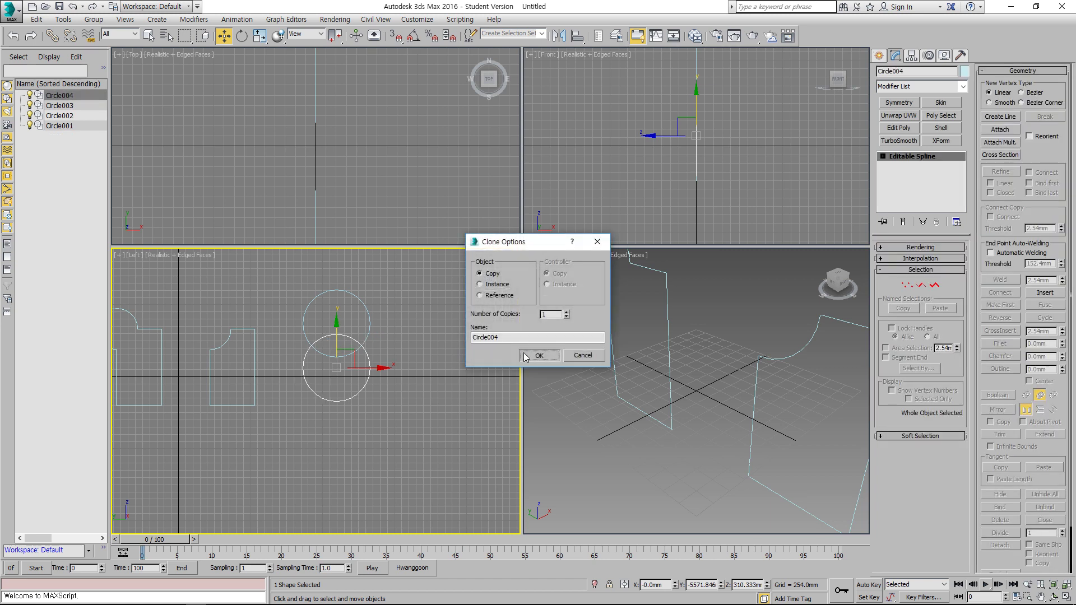
left_click(538, 355)
Attach the lower circle to the upper circle so both form a single shape.
left_click(373, 332)
left_click_drag(383, 312, 348, 369)
left_click(374, 319)
left_click(369, 317)
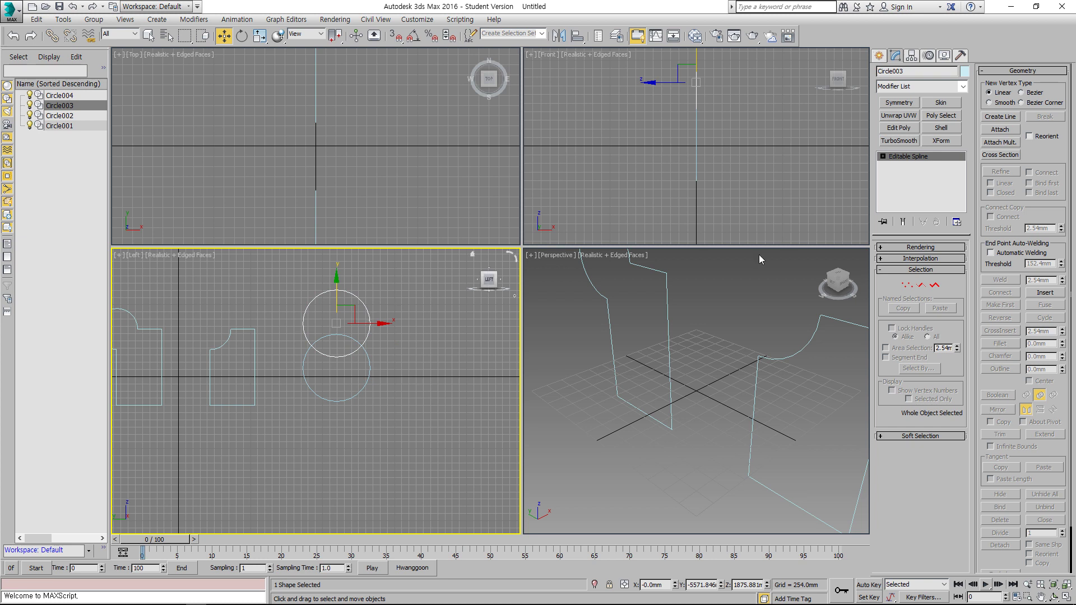
left_click(1001, 129)
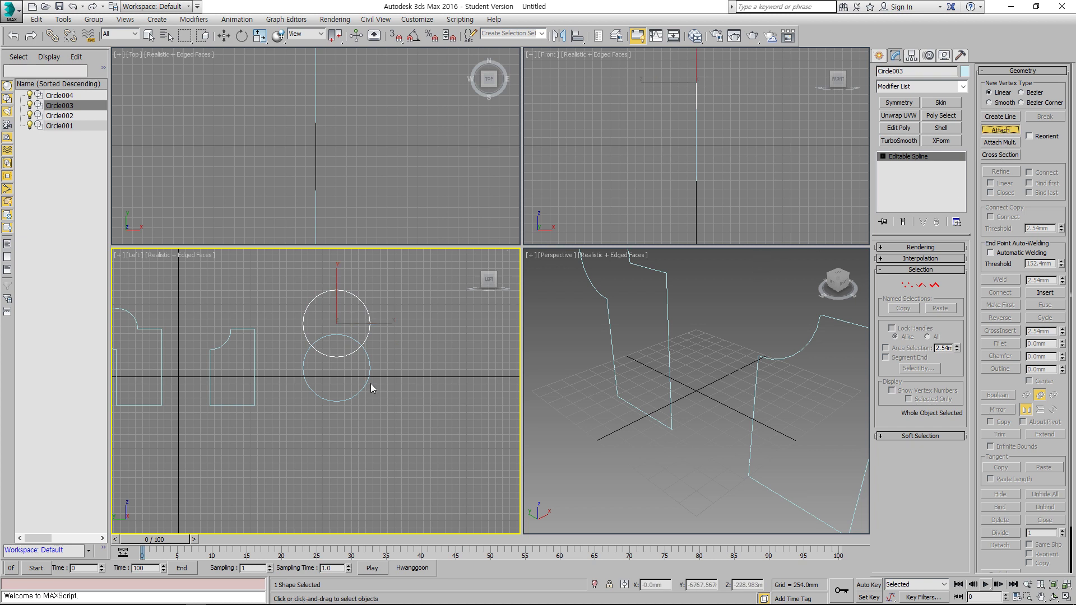
left_click(368, 384)
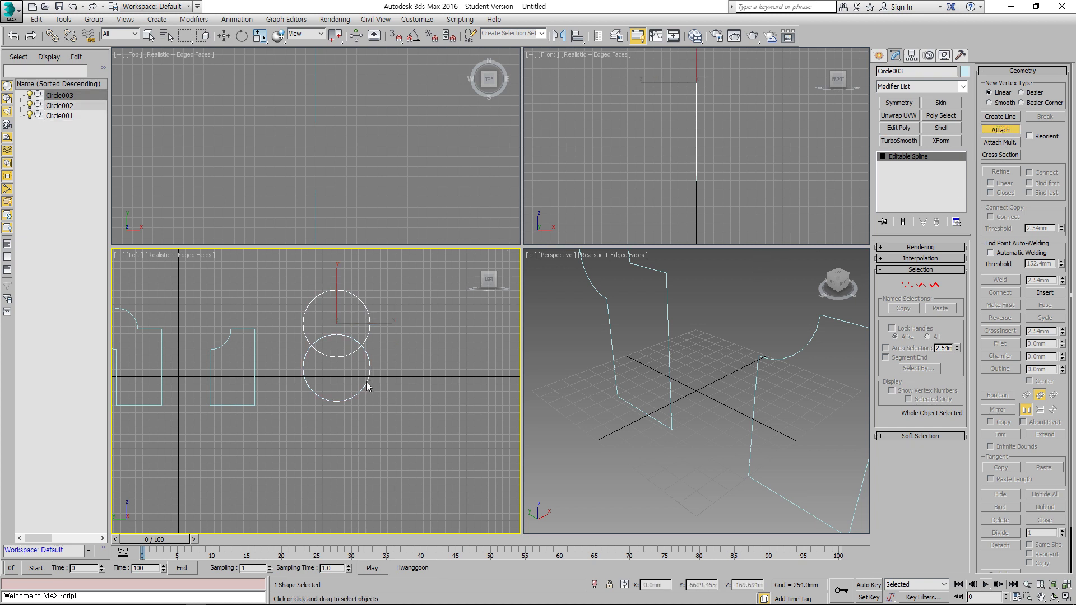
left_click(224, 36)
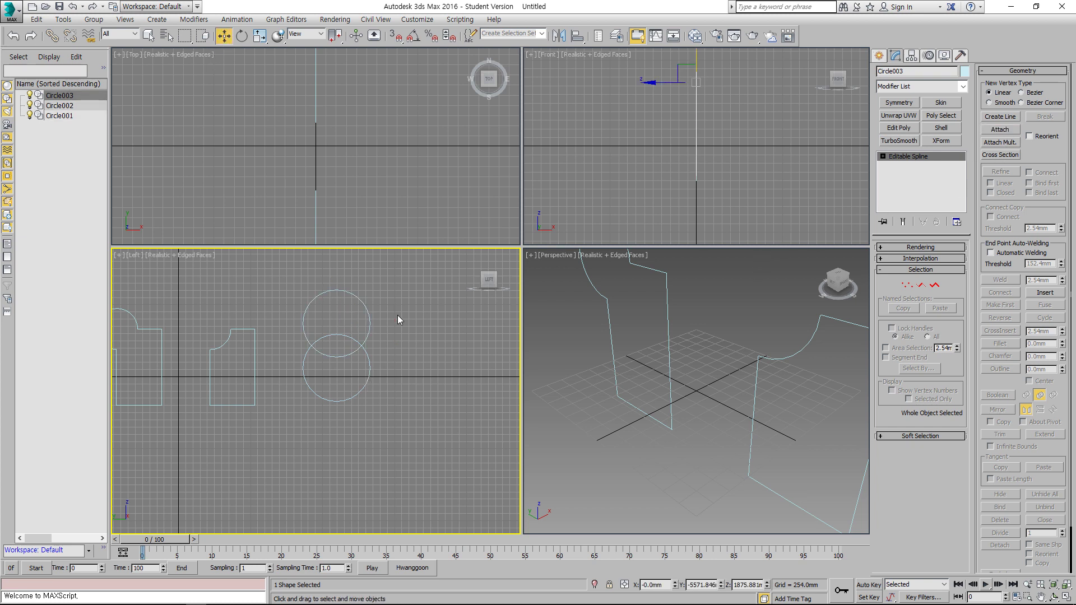
Subtract the lower circle spline from the upper circle spline using Boolean Subtraction at Spline level.
left_click(935, 286)
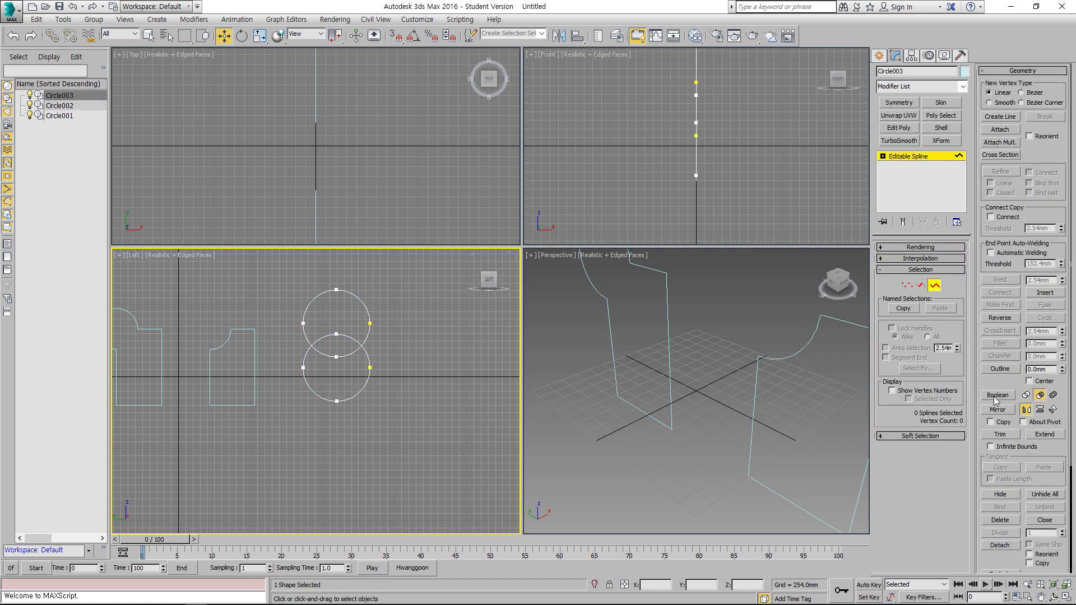
left_click(368, 315)
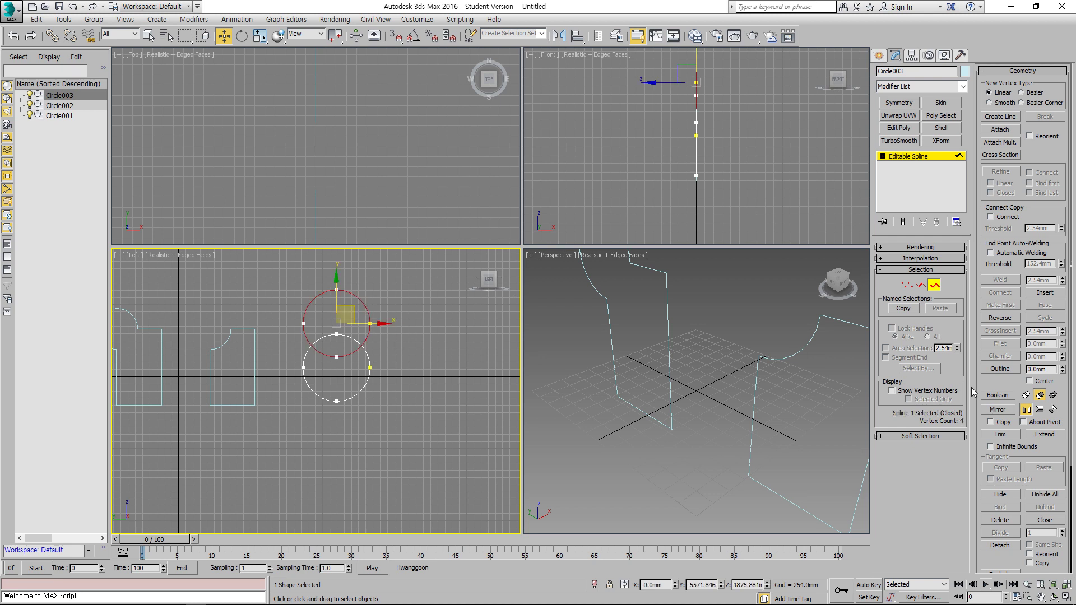
left_click(997, 395)
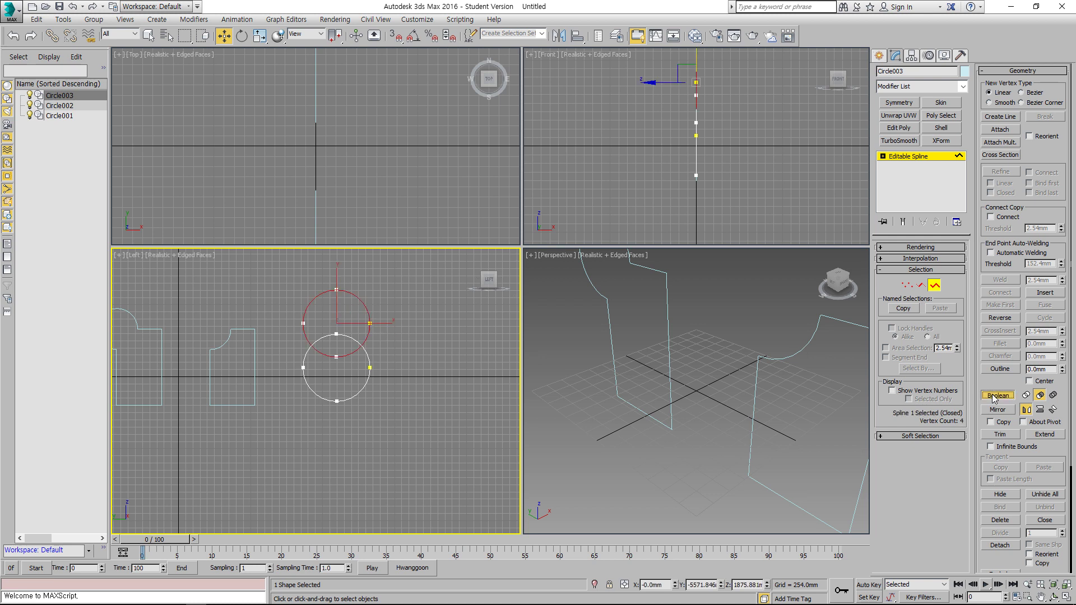
left_click(359, 344)
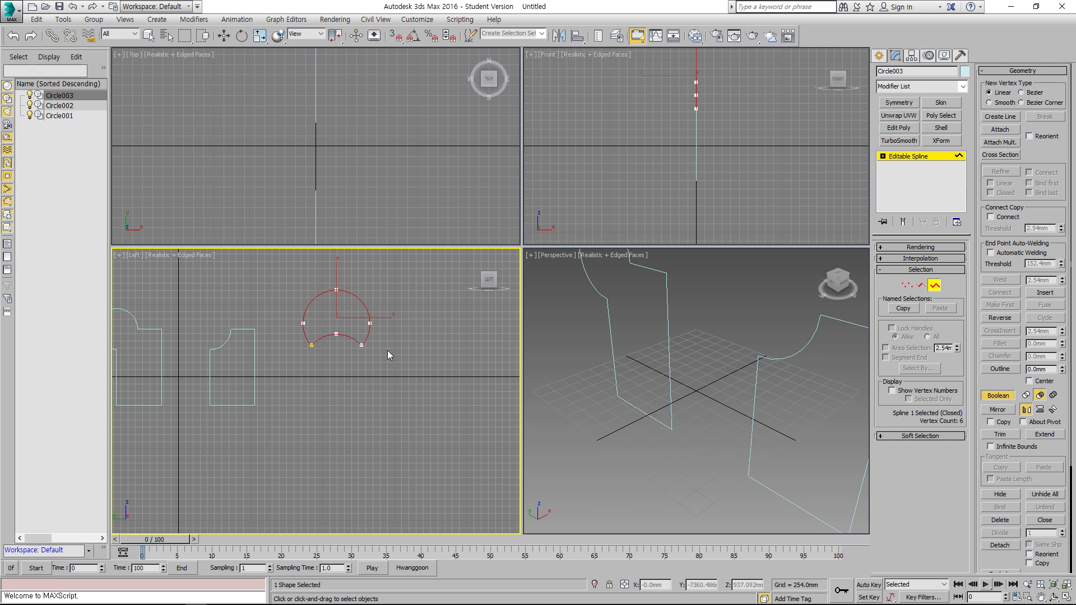
left_click(224, 36)
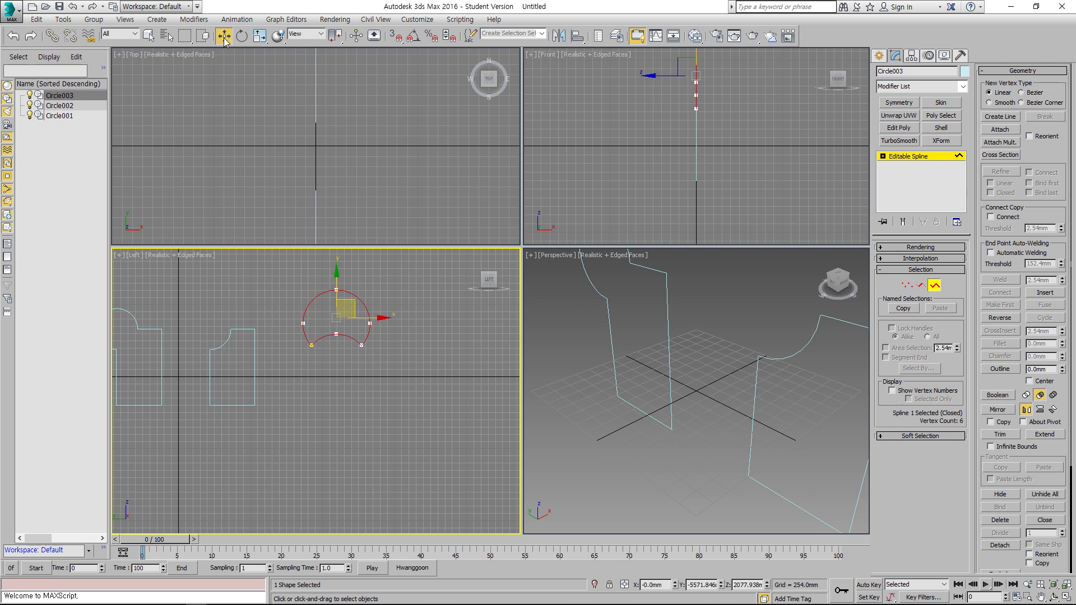
left_click(397, 385)
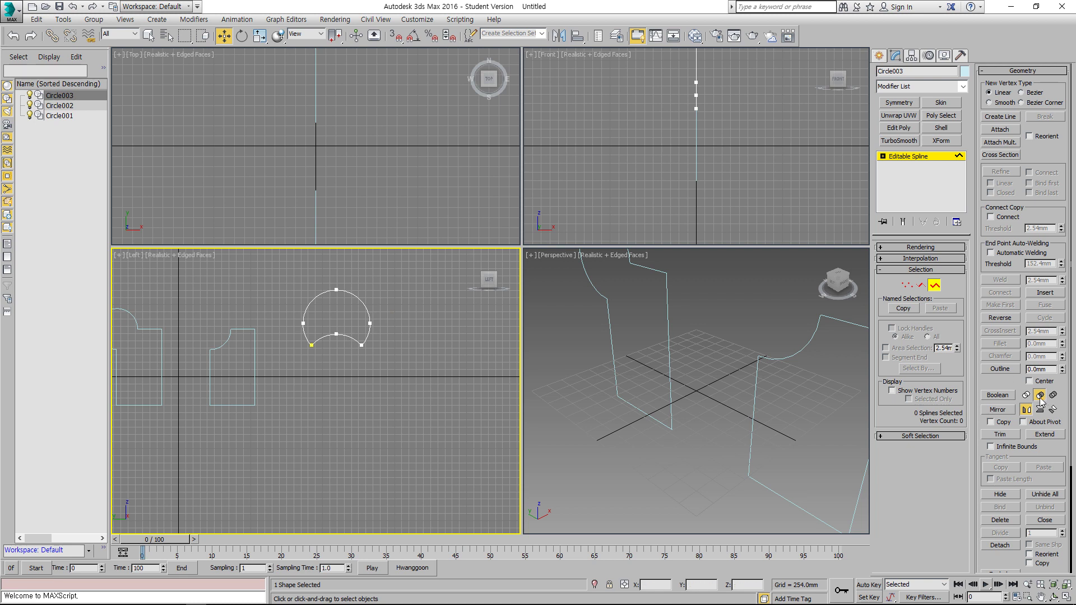
left_click(935, 287)
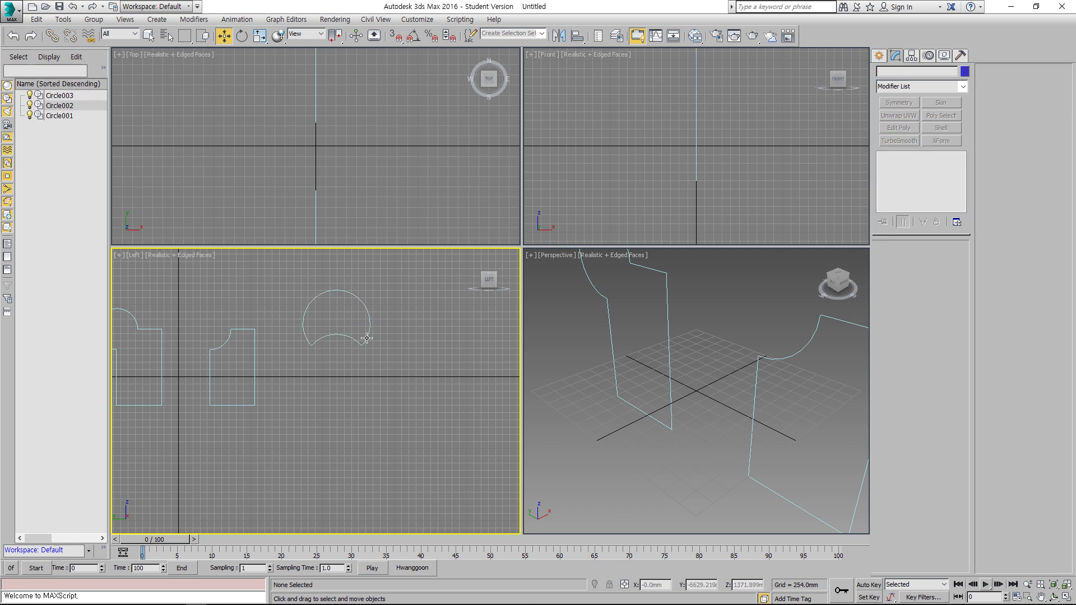
Move the crescent-like shape about 1170 mm down and 257 mm left in the Left view, closer to the other shapes.
left_click(369, 319)
left_click_drag(352, 306, 352, 338)
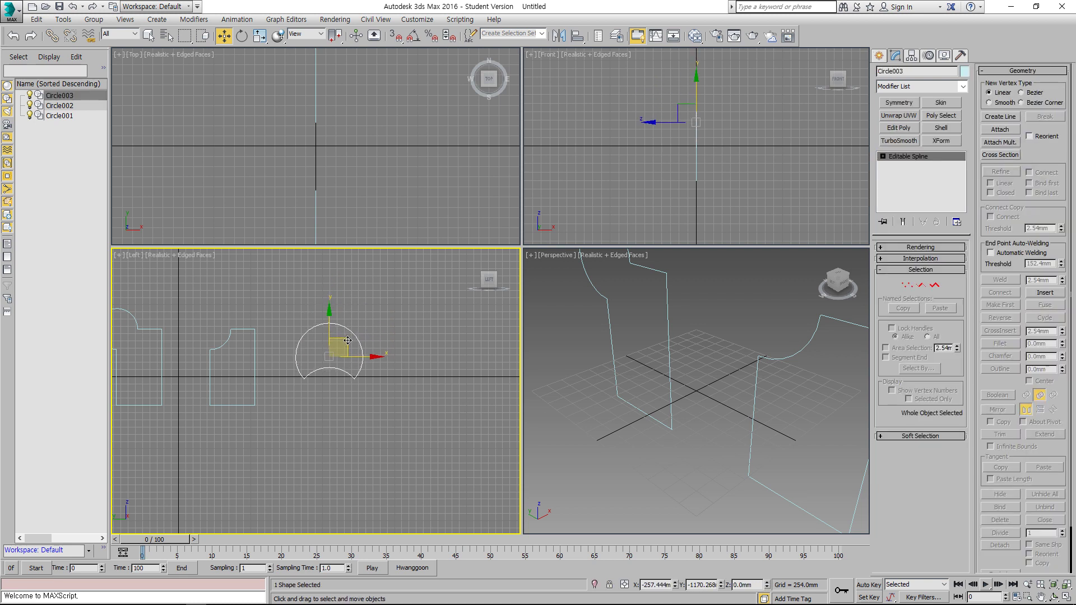
scroll(280, 371, "down", 2)
left_click(280, 376)
middle_click_drag(280, 375, 308, 378)
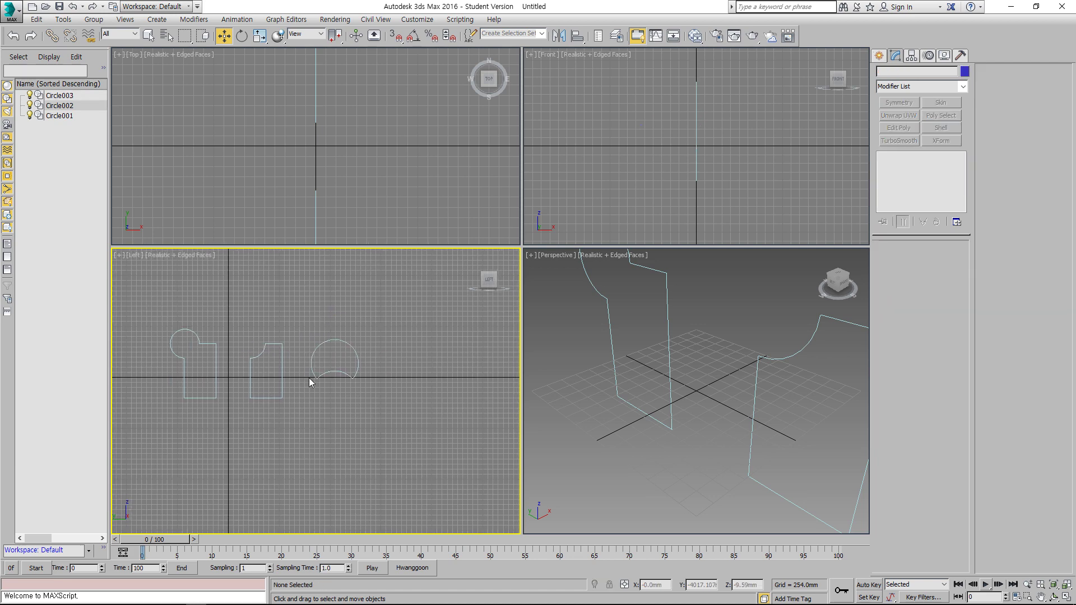
Convert the crescent-like shape to an Editable Poly in the Perspective view.
left_click(282, 370)
left_click(574, 378)
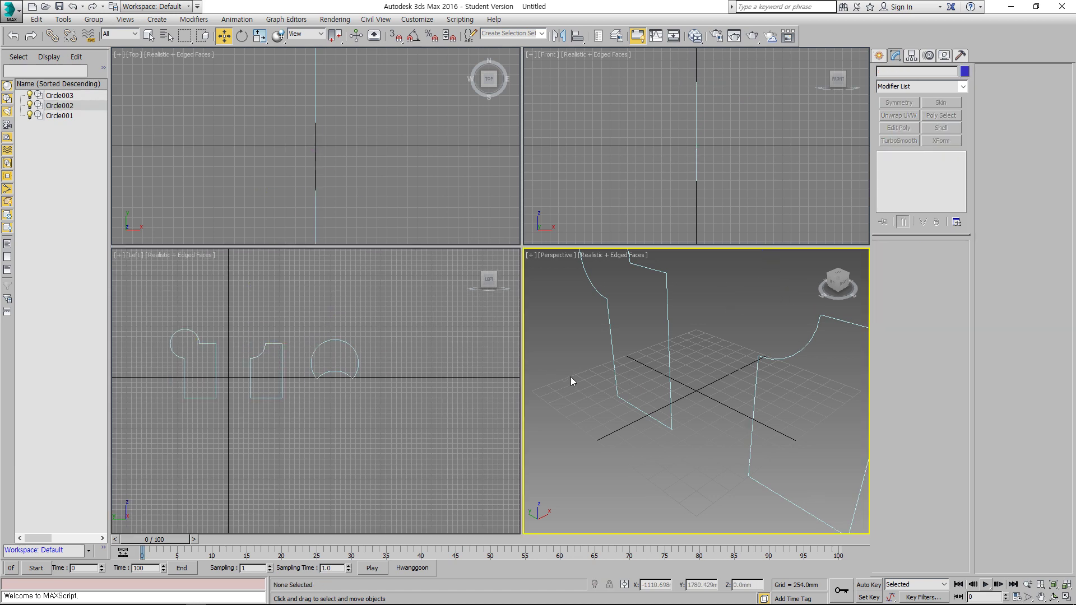
key("alt+w")
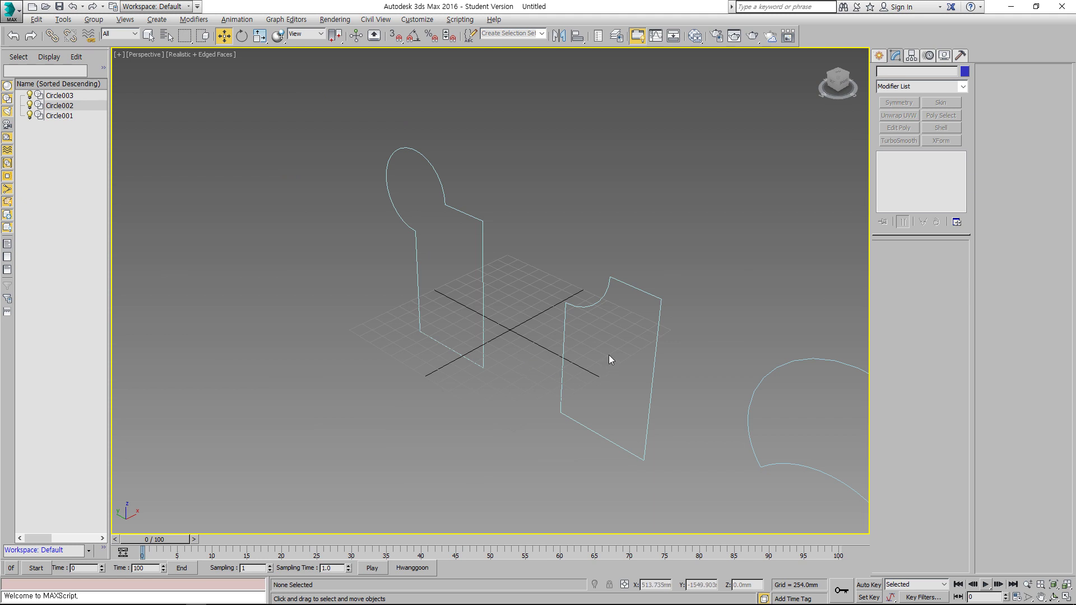
left_click(602, 308)
middle_click_drag(513, 351, 542, 338, "alt")
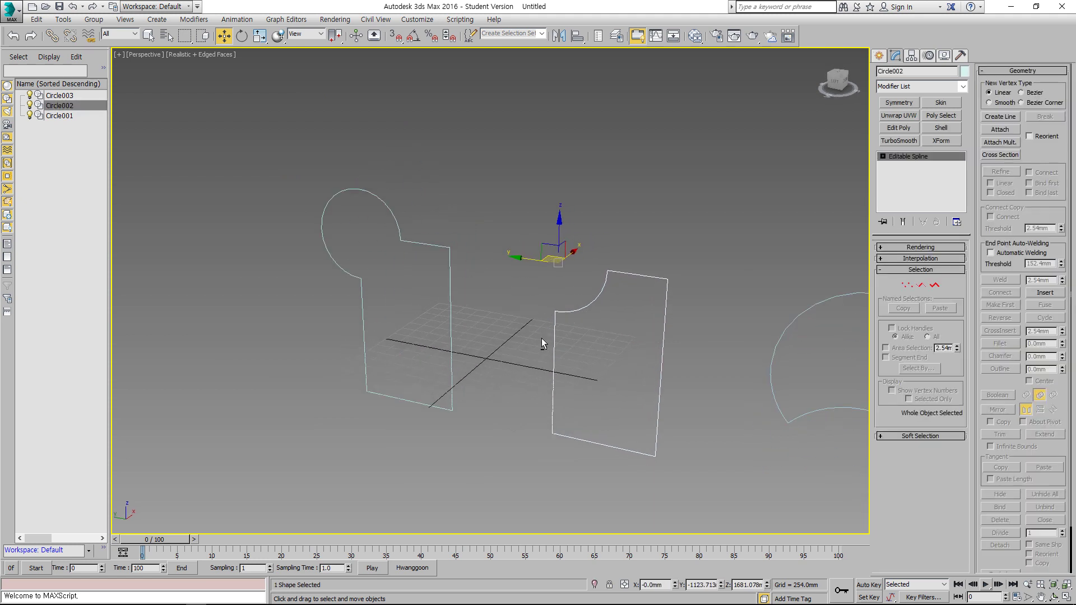
left_click(450, 307)
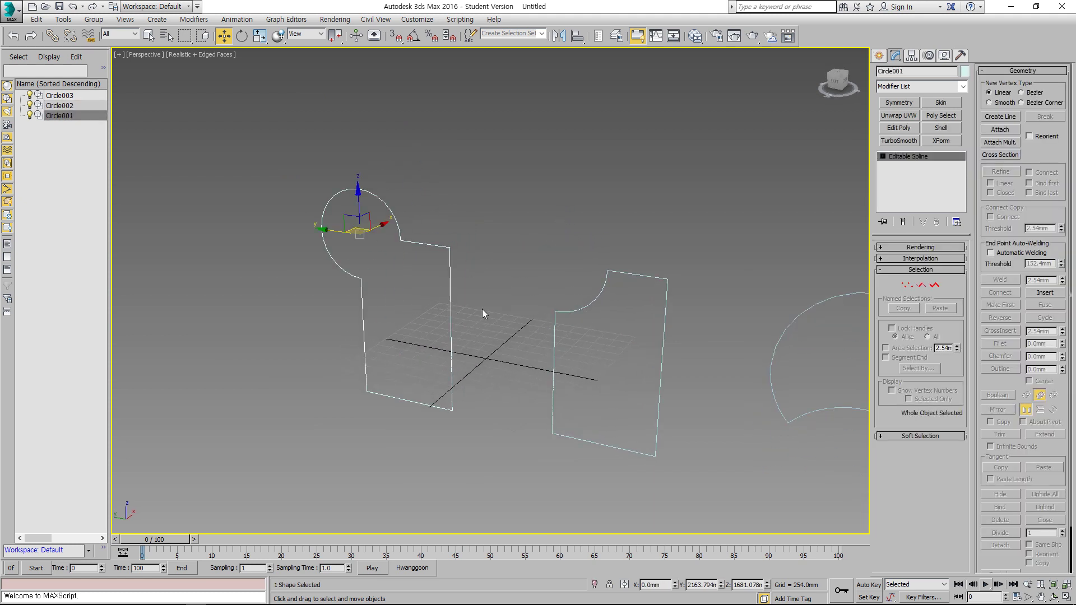
scroll(493, 300, "down", 5)
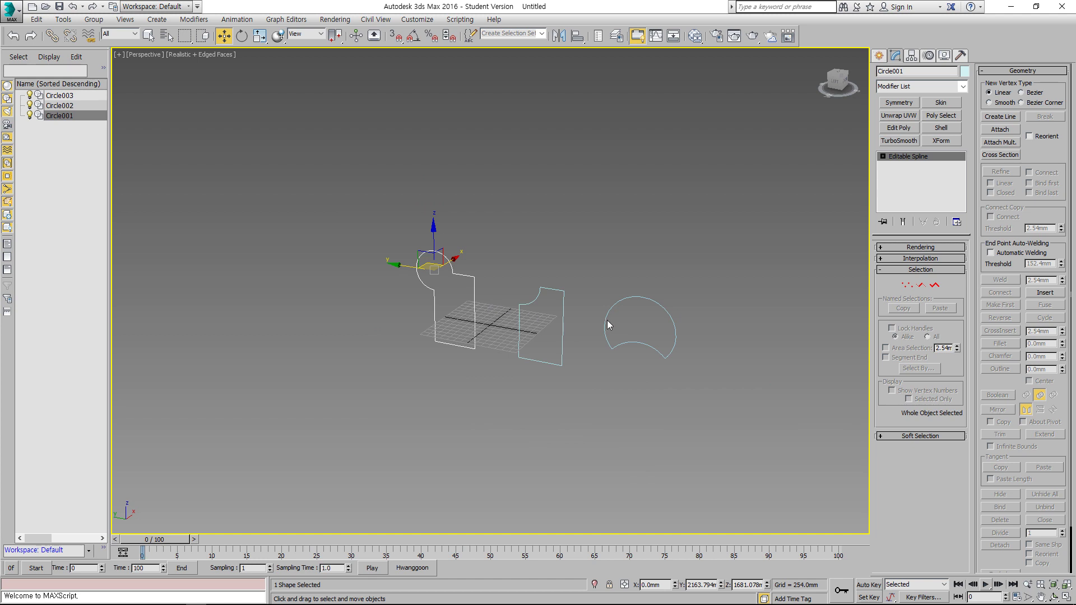
left_click(607, 321)
right_click(603, 316)
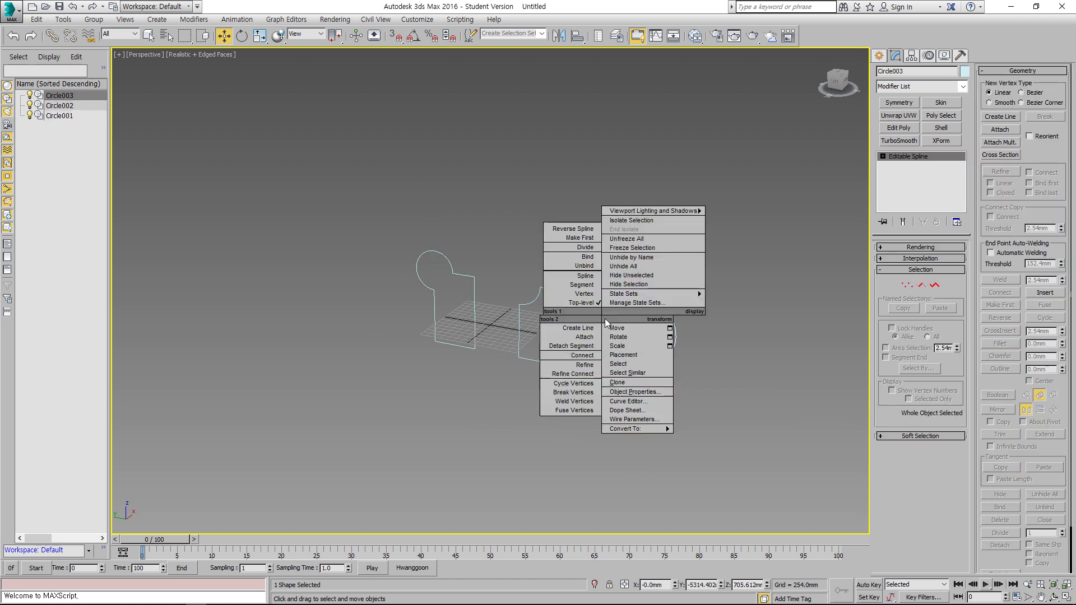
mouse_move(650, 429)
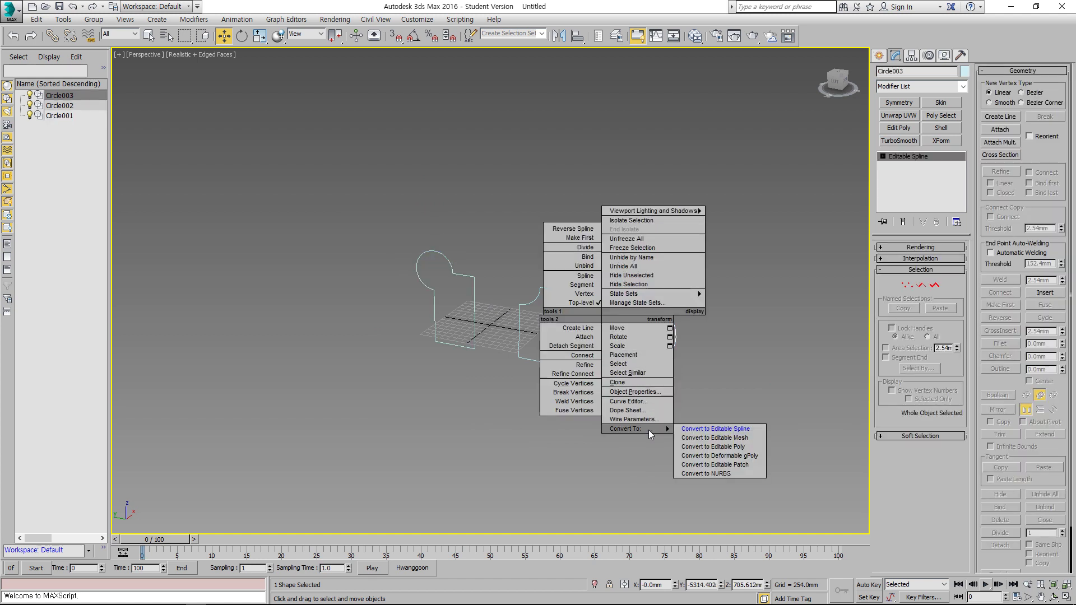
left_click(701, 446)
Convert the rectangle with the rounded corner cut-out to an Editable Poly.
left_click(563, 309)
right_click(560, 307)
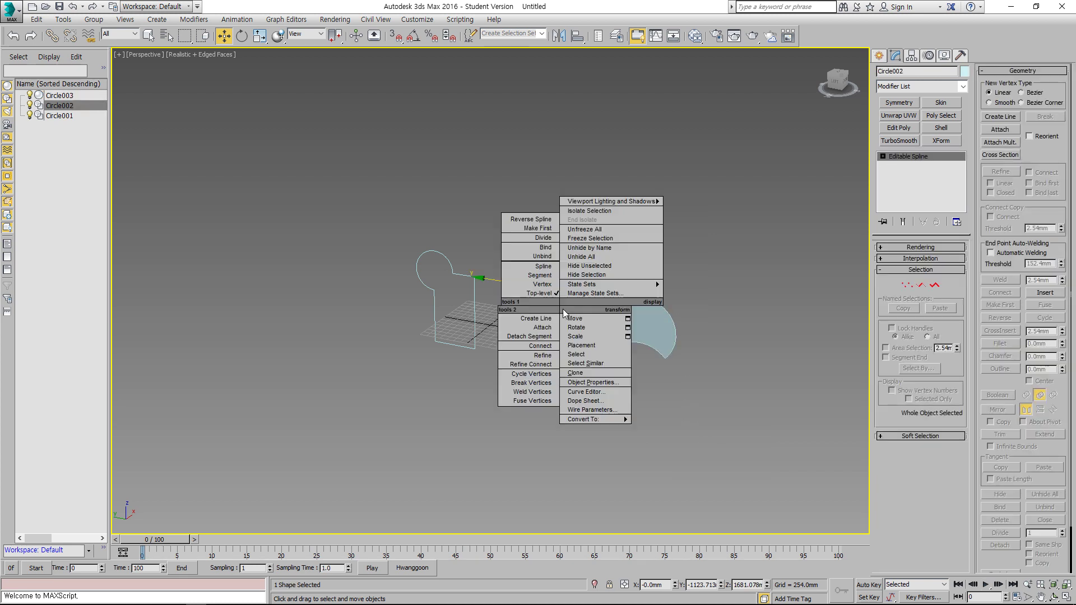
mouse_move(602, 420)
left_click(666, 439)
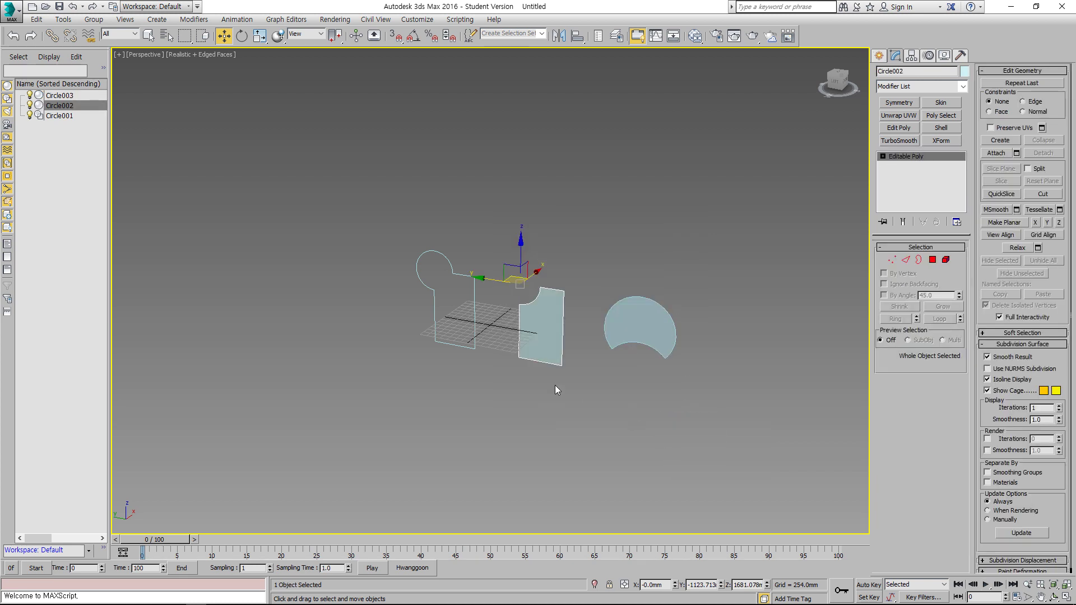
Convert the joined circle-and-rectangle shape to an Editable Poly.
left_click(483, 308)
left_click(476, 306)
right_click(476, 306)
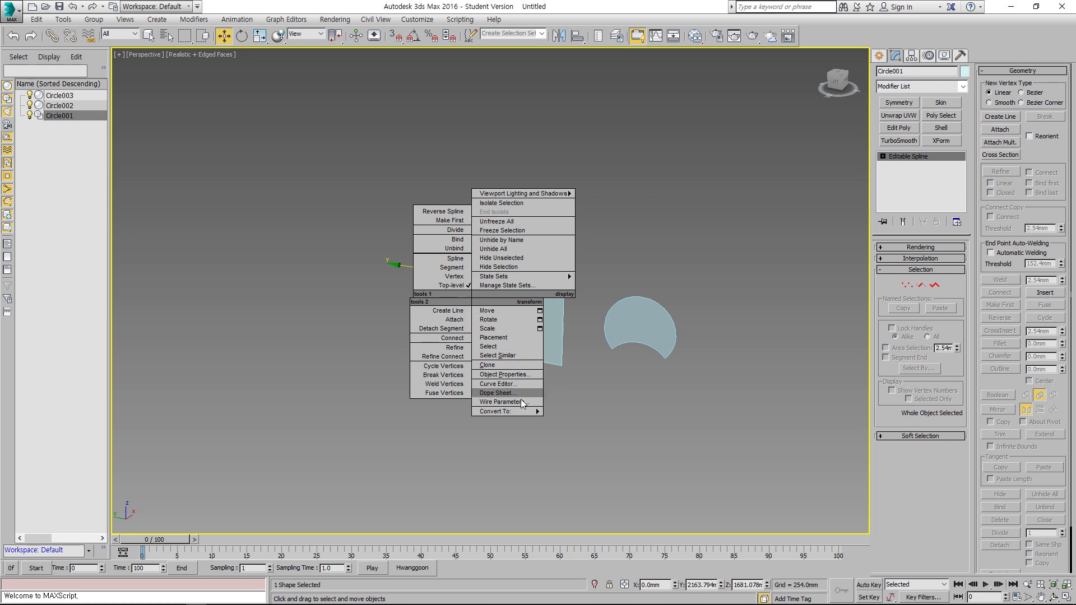
mouse_move(504, 411)
left_click(585, 430)
left_click(583, 428)
Examine the three filled polygon shapes face-on in the Perspective view and compare them with the Left view.
left_click(536, 332)
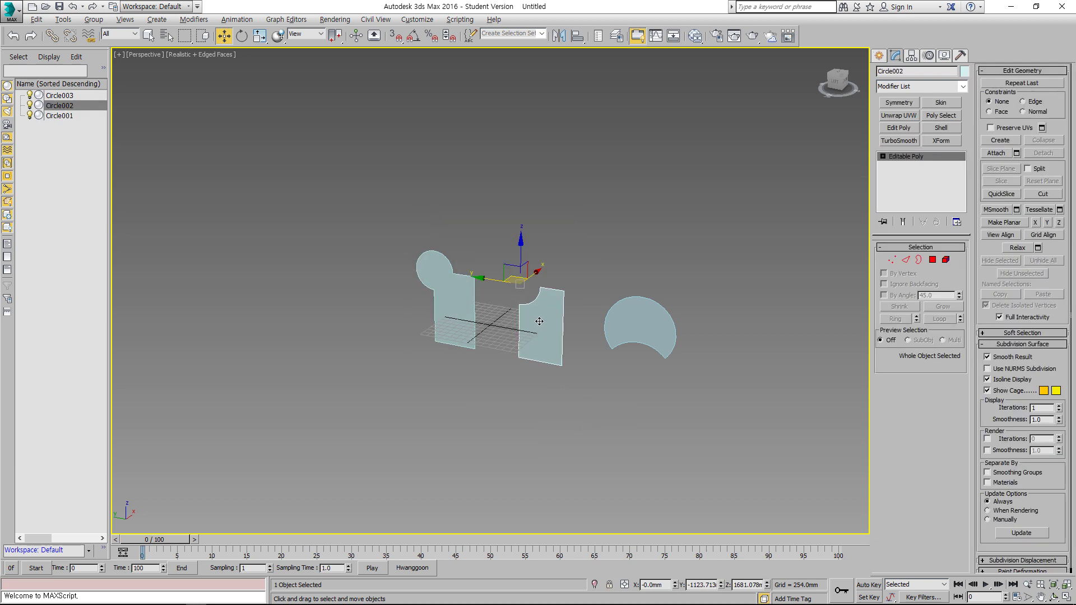
key("alt+w")
key("alt+w")
key("alt+w")
left_click(737, 446)
scroll(644, 432, "up", 5)
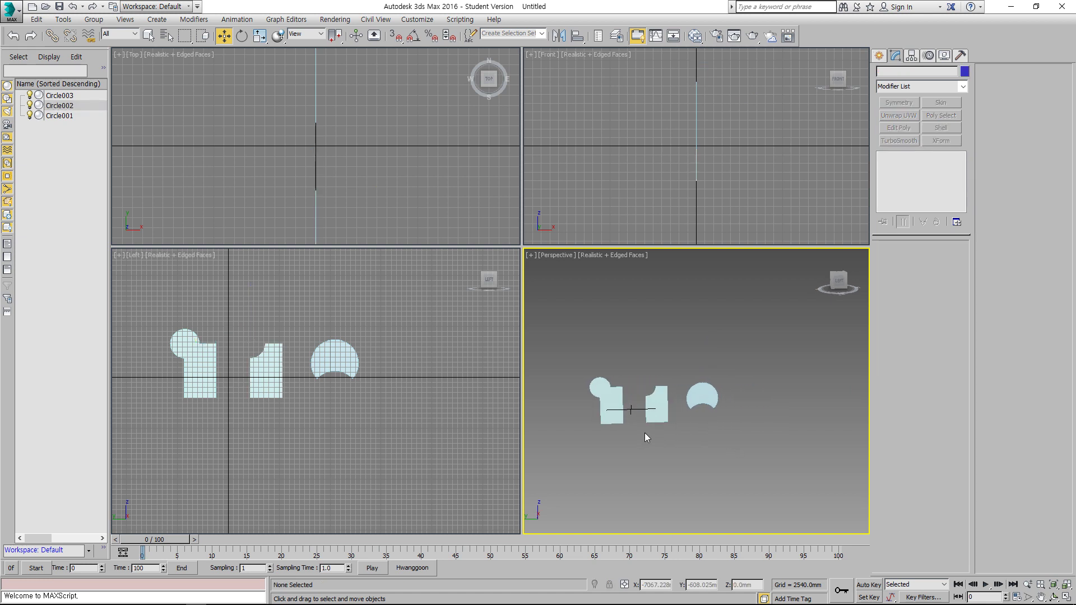
left_click(668, 373)
key("alt+w")
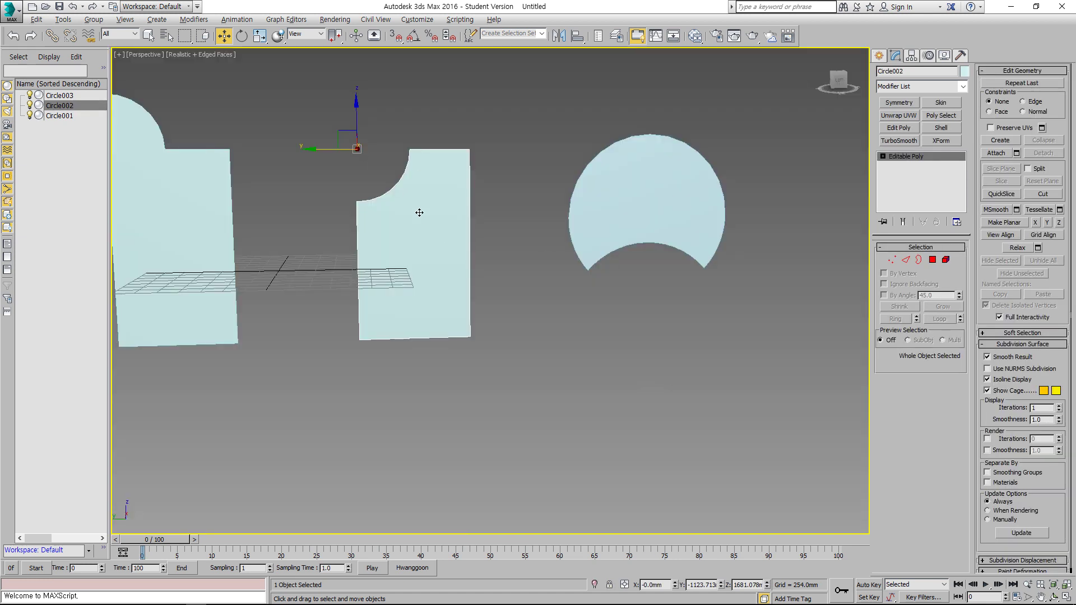
key("alt+w")
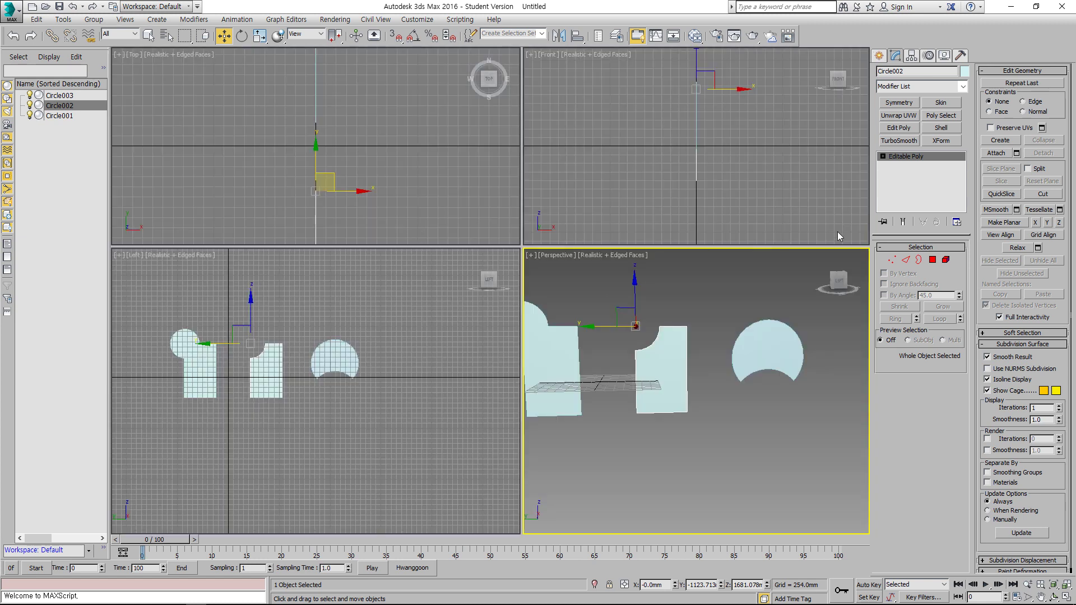
Center the pivot of the notched rectangle to the object using Affect Pivot Only.
left_click(911, 56)
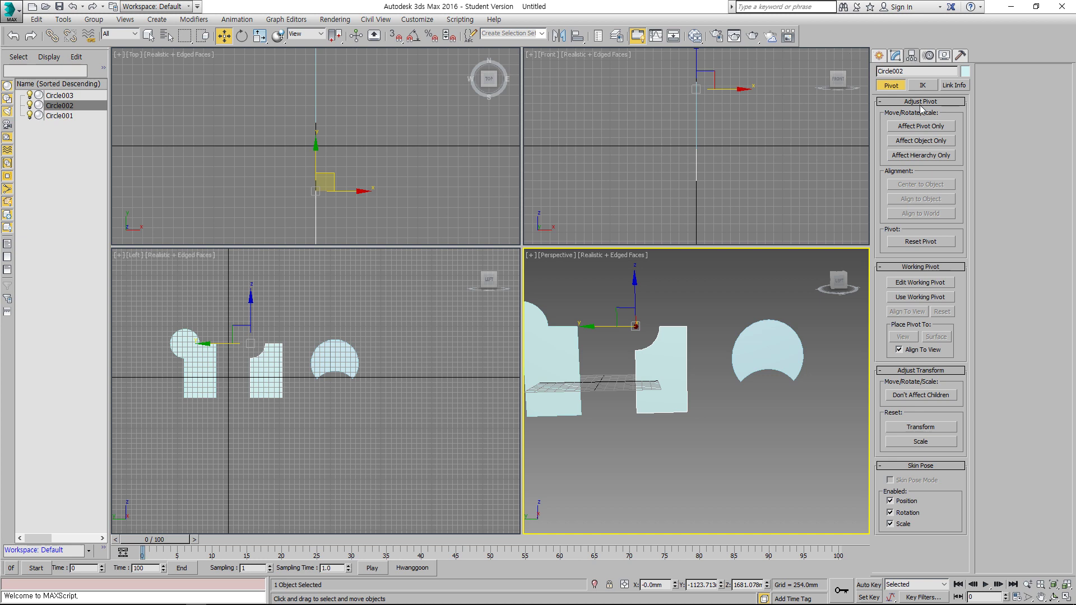
left_click(926, 127)
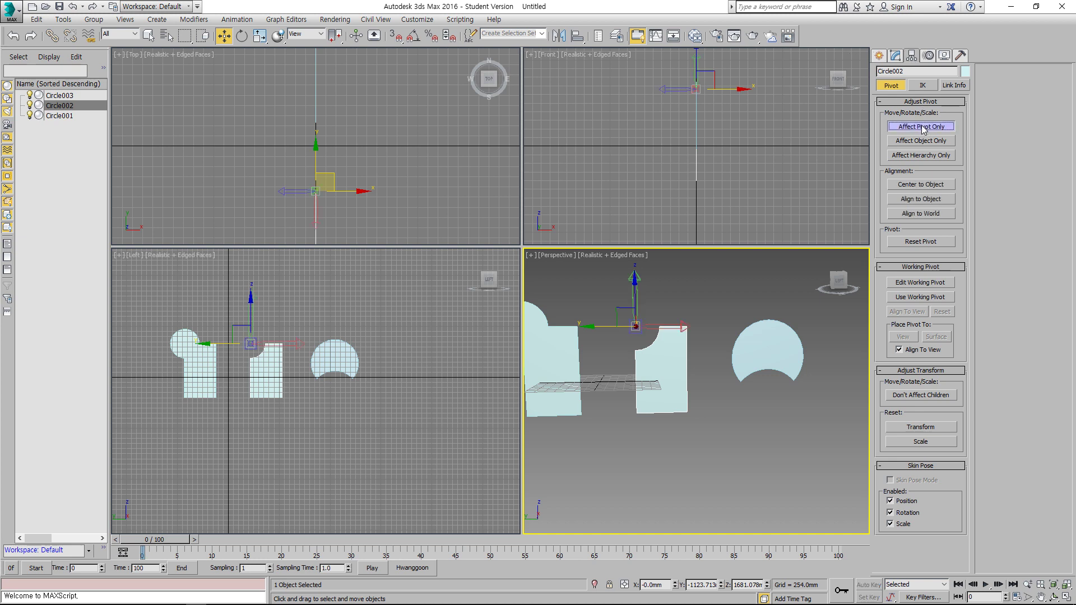
left_click(920, 184)
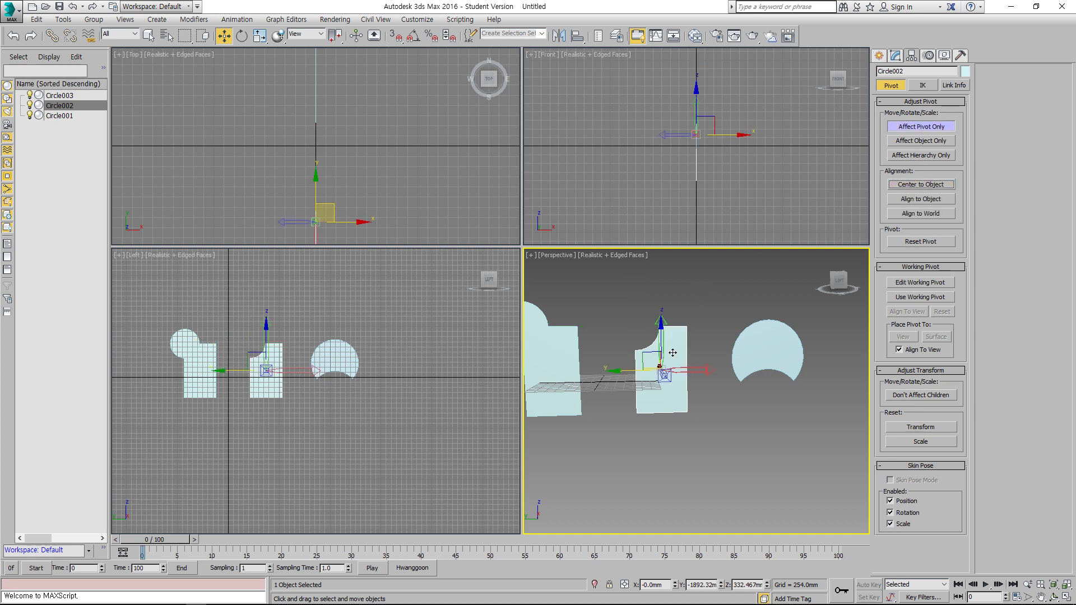
left_click(923, 128)
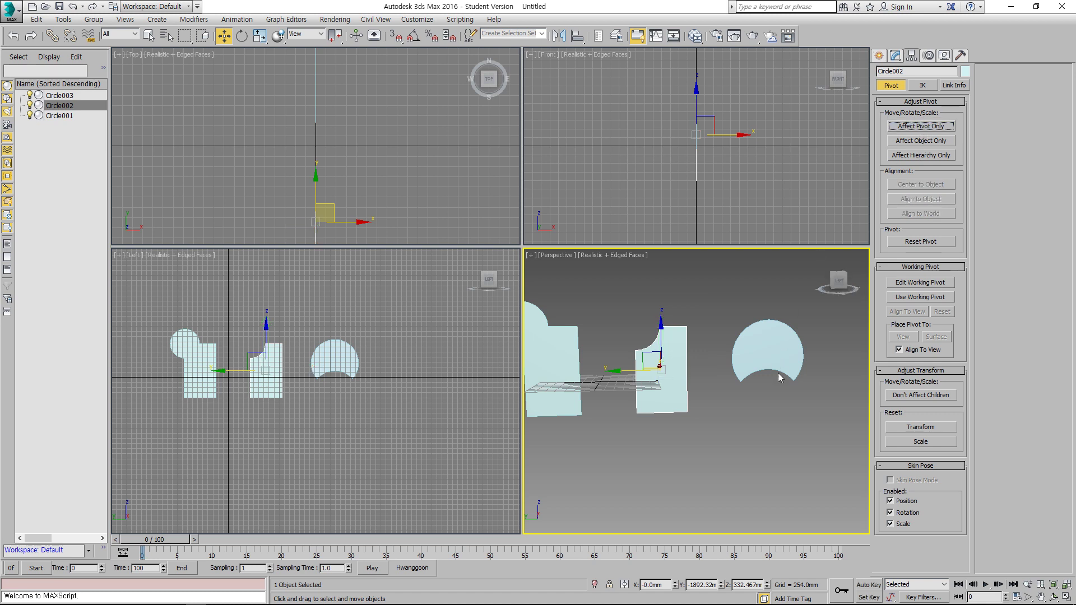
Center the pivot of the crescent-like shape to the object.
left_click(770, 367)
left_click(927, 128)
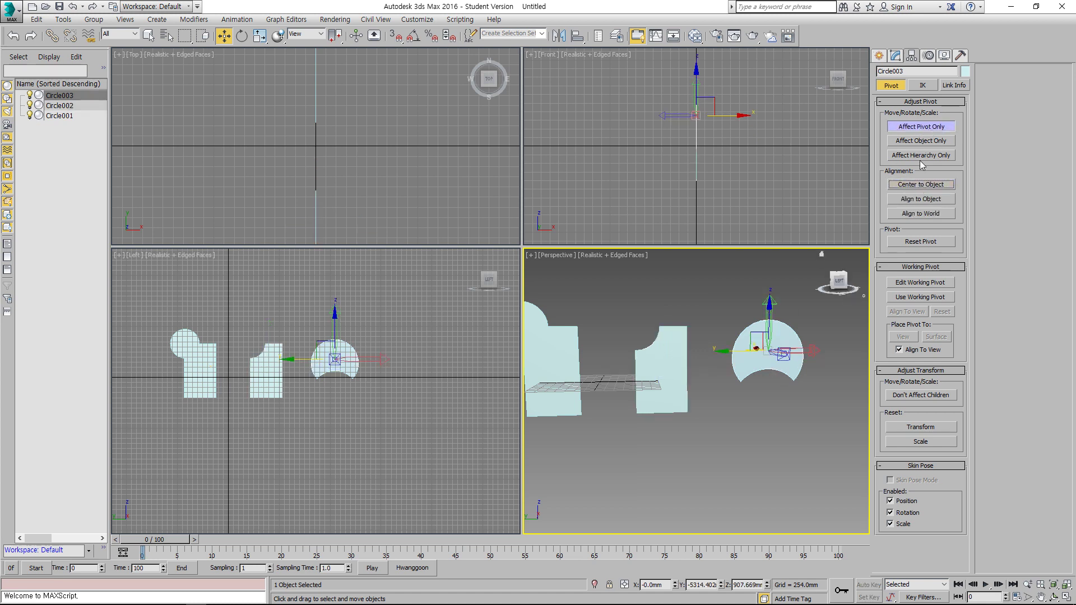
left_click(925, 127)
Center the pivot of the joined circle-and-rectangle shape to the object.
right_click(214, 418)
left_click(208, 368)
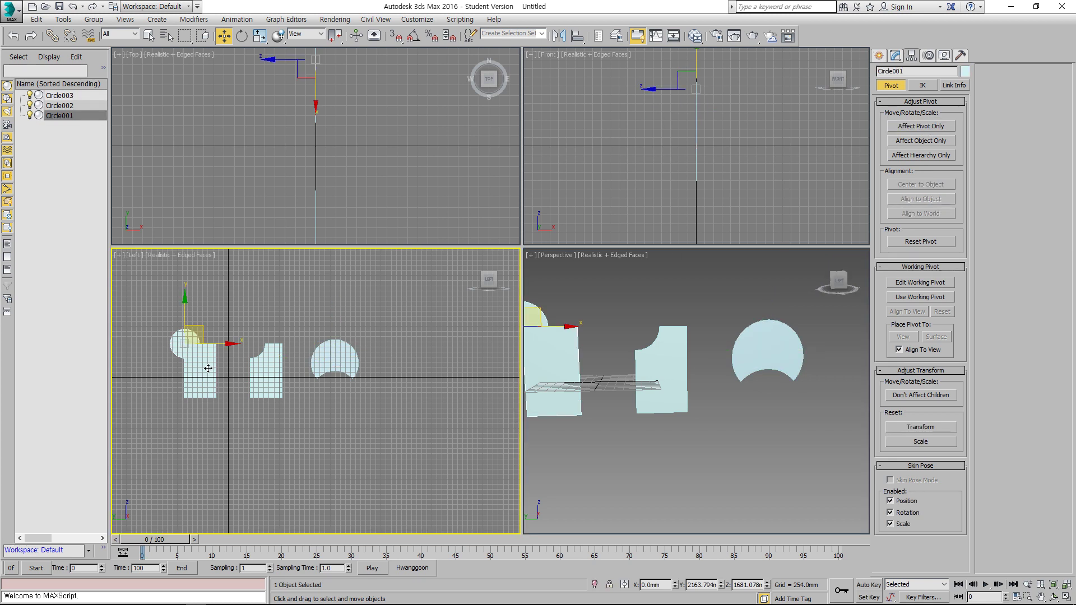
left_click(924, 128)
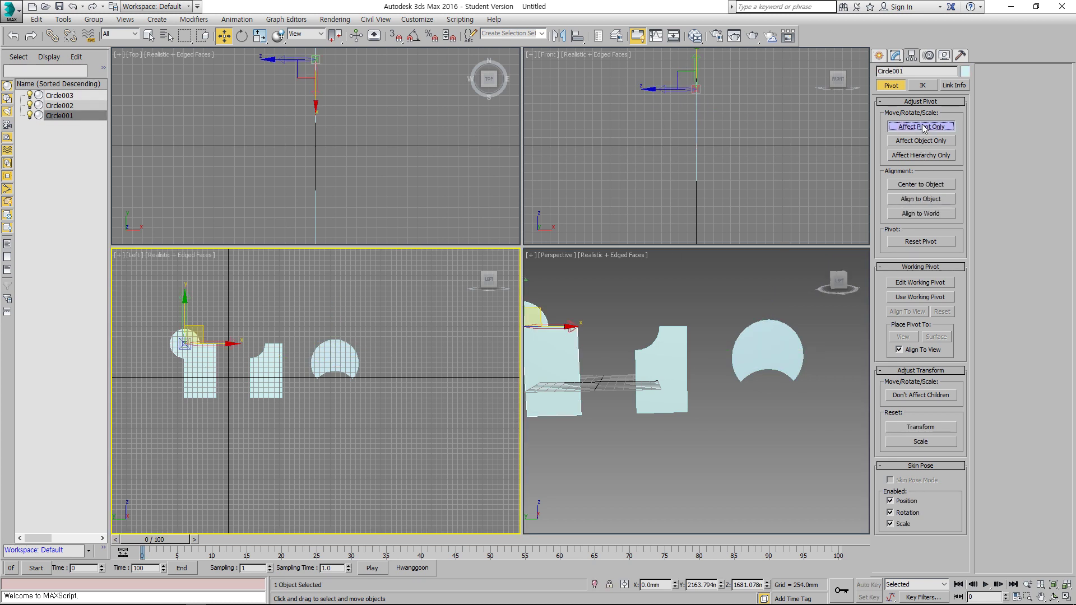
left_click(920, 185)
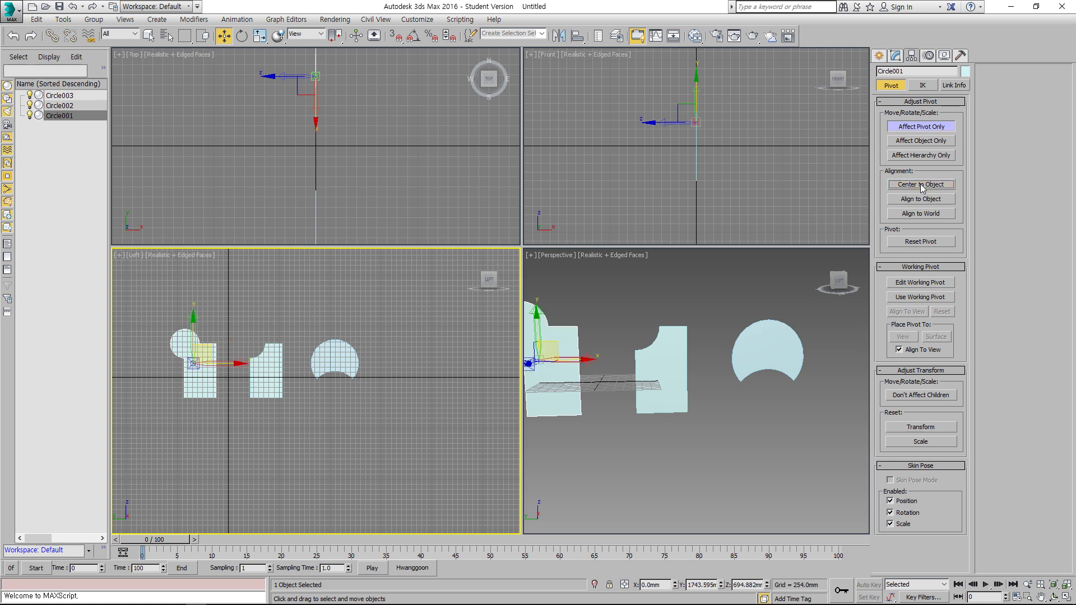
left_click(925, 128)
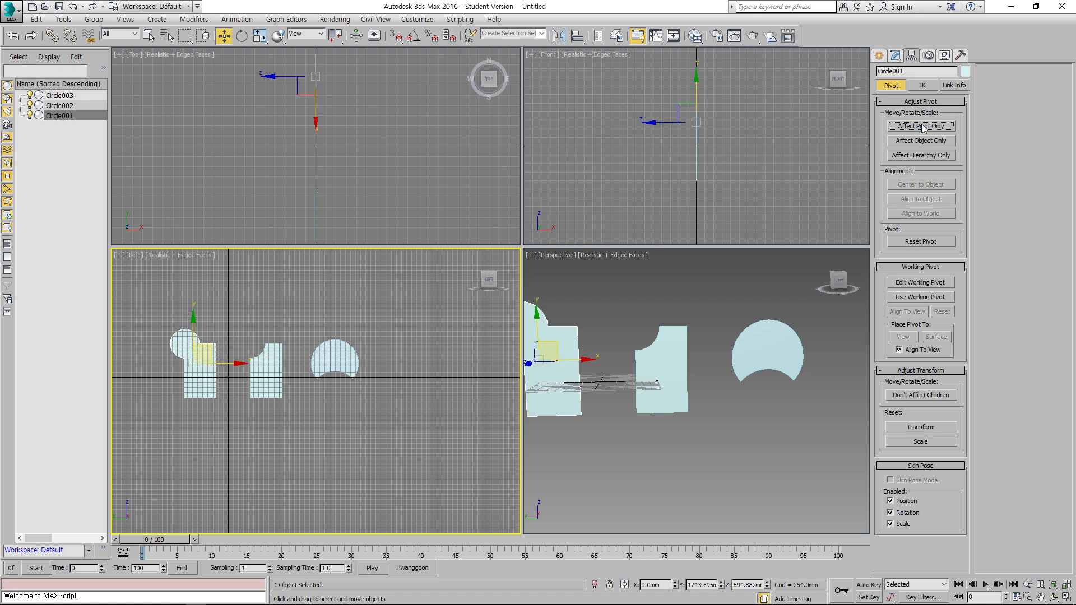
Apply a Shell modifier to the notched rectangle and raise its outer amount to about 312 mm.
left_click(673, 342)
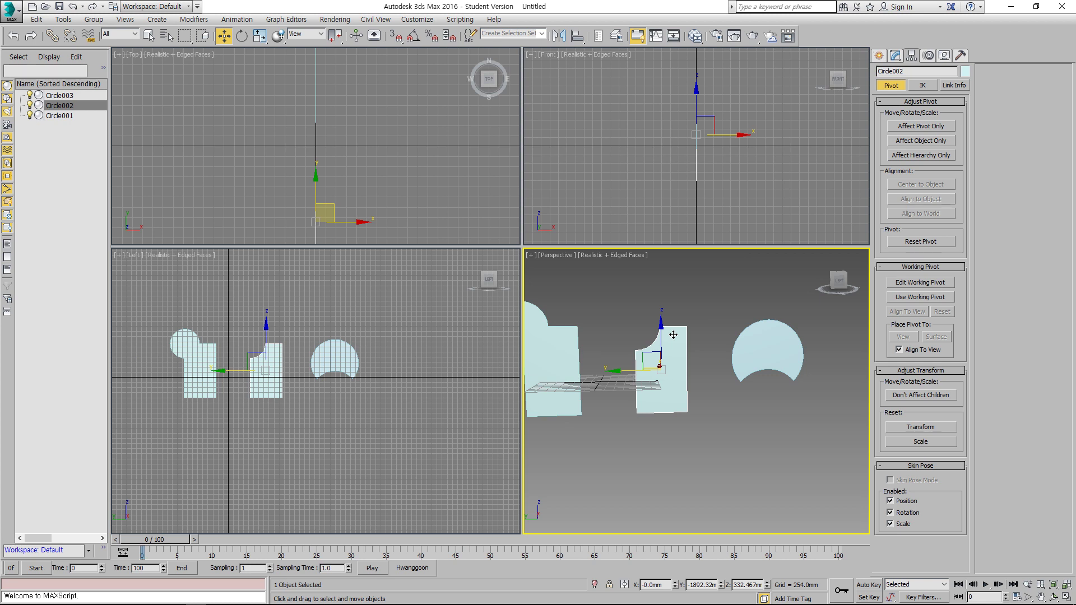
key("alt+w")
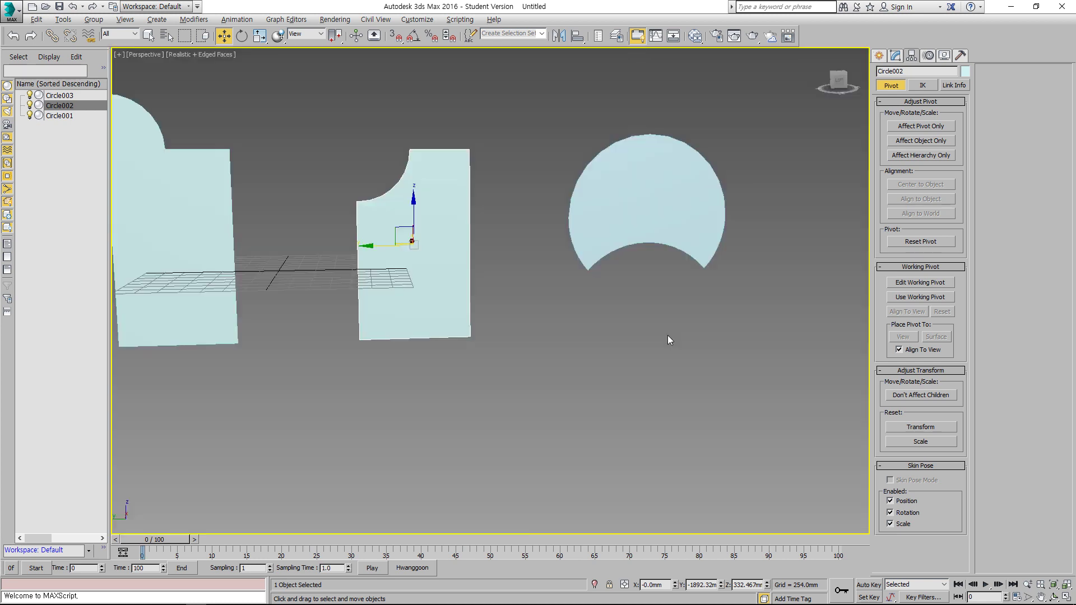
left_click(628, 384)
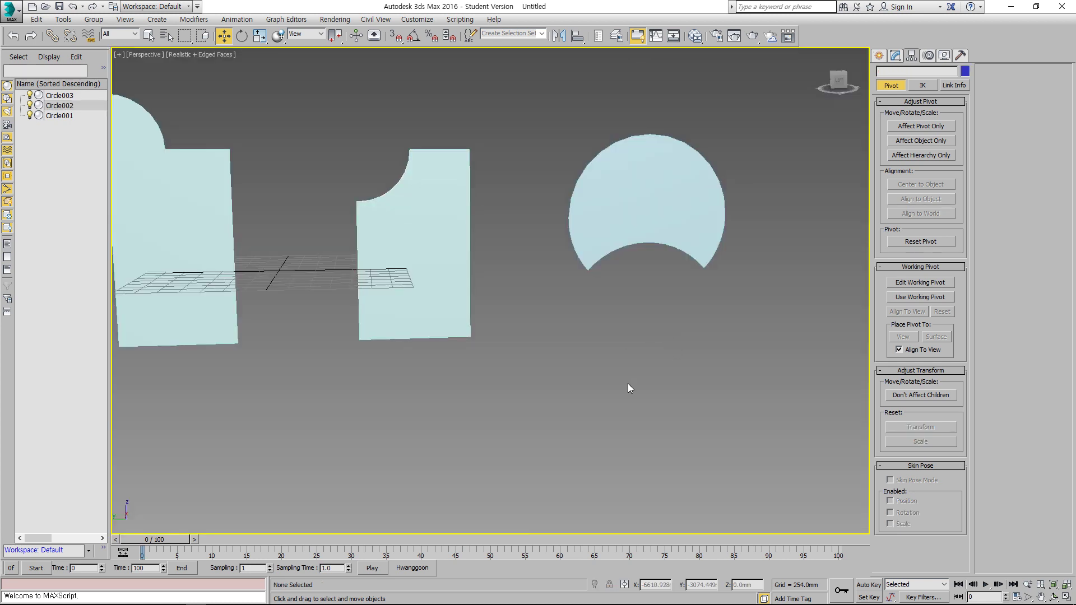
middle_click_drag(641, 351, 583, 359)
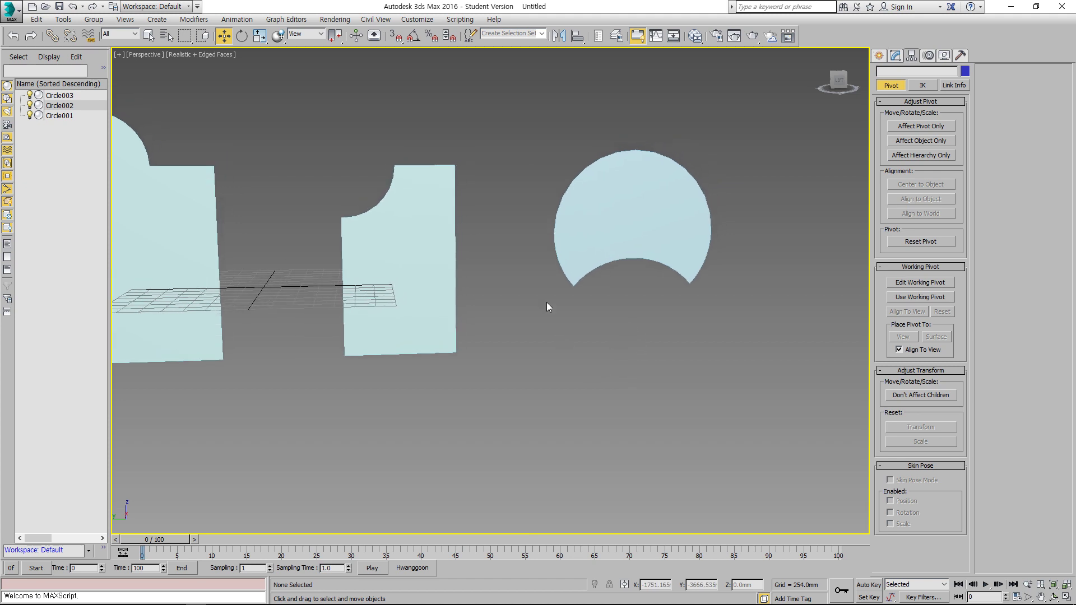
left_click(599, 237)
left_click(409, 259)
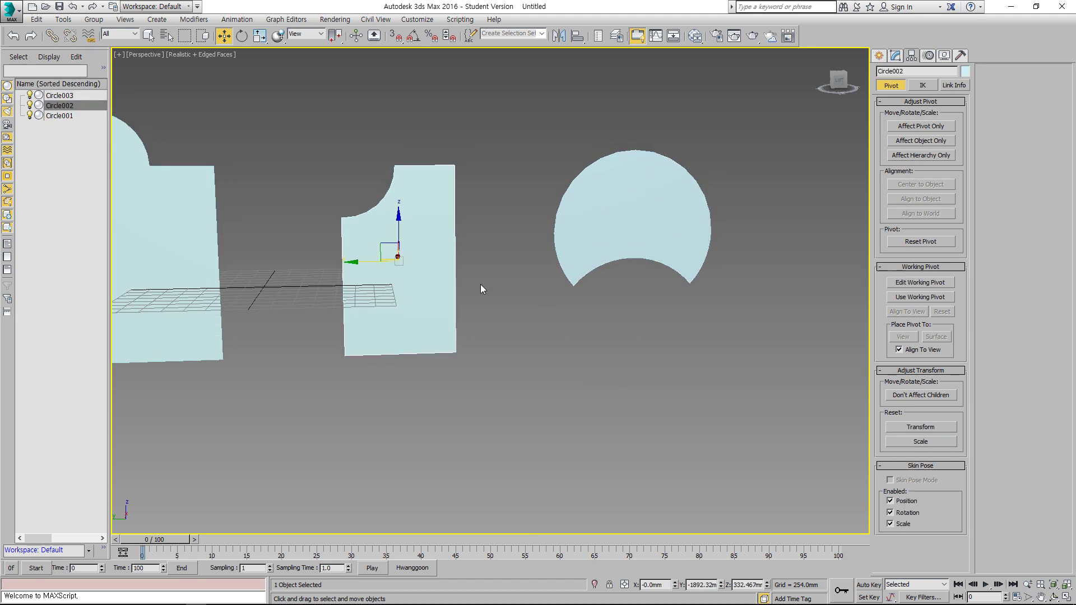
middle_click_drag(481, 286, 446, 307, "alt")
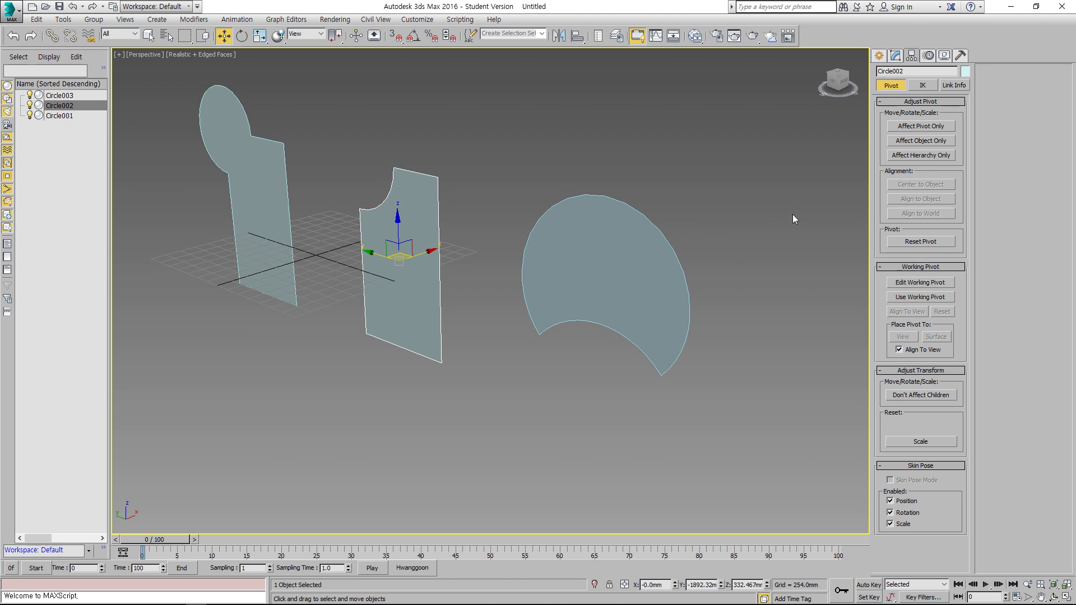
left_click(895, 55)
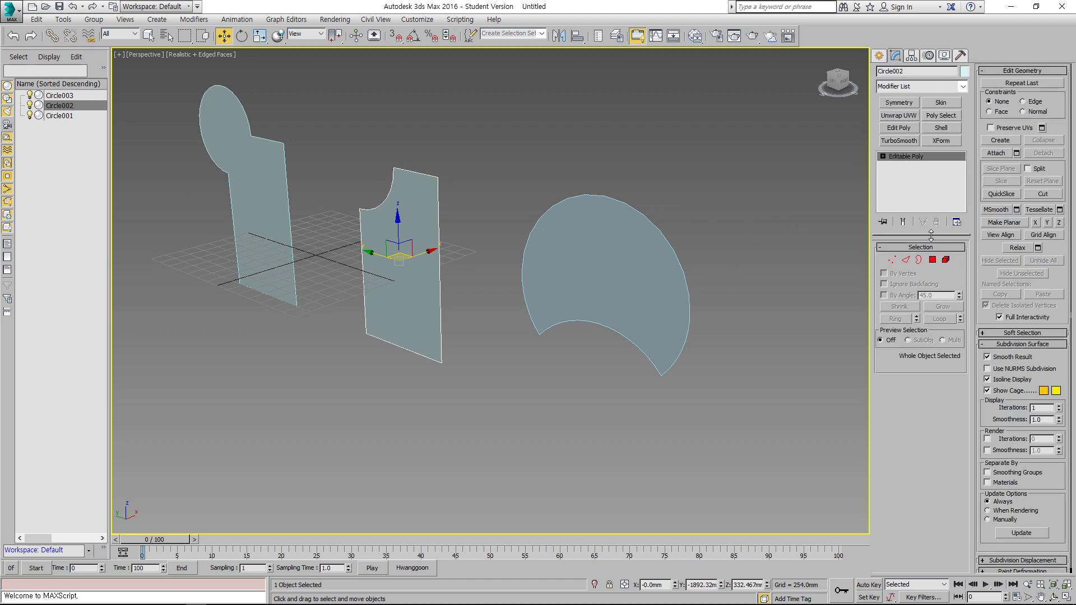
left_click(940, 128)
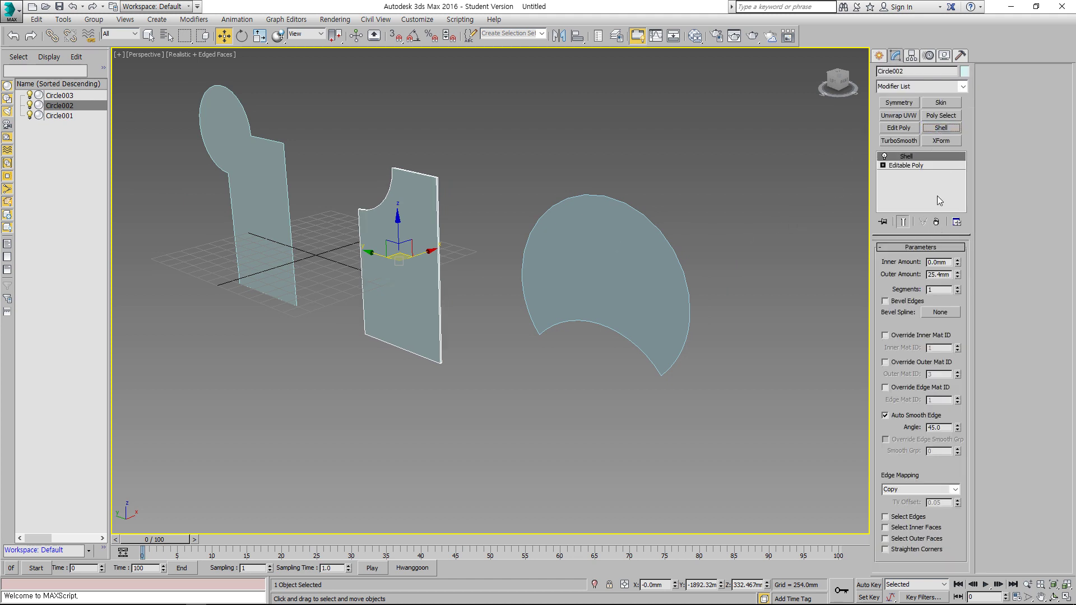
left_click_drag(959, 276, 929, 83)
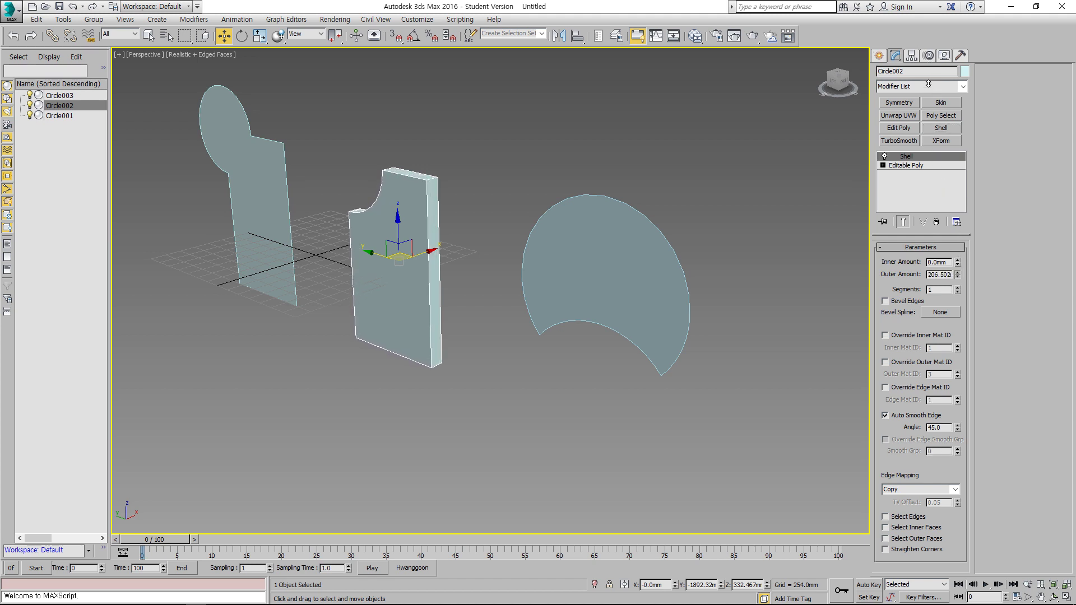
left_click_drag(958, 273, 954, 39)
Apply a Shell modifier to the crescent-like shape with an outer amount of about 312 mm.
left_click(651, 304)
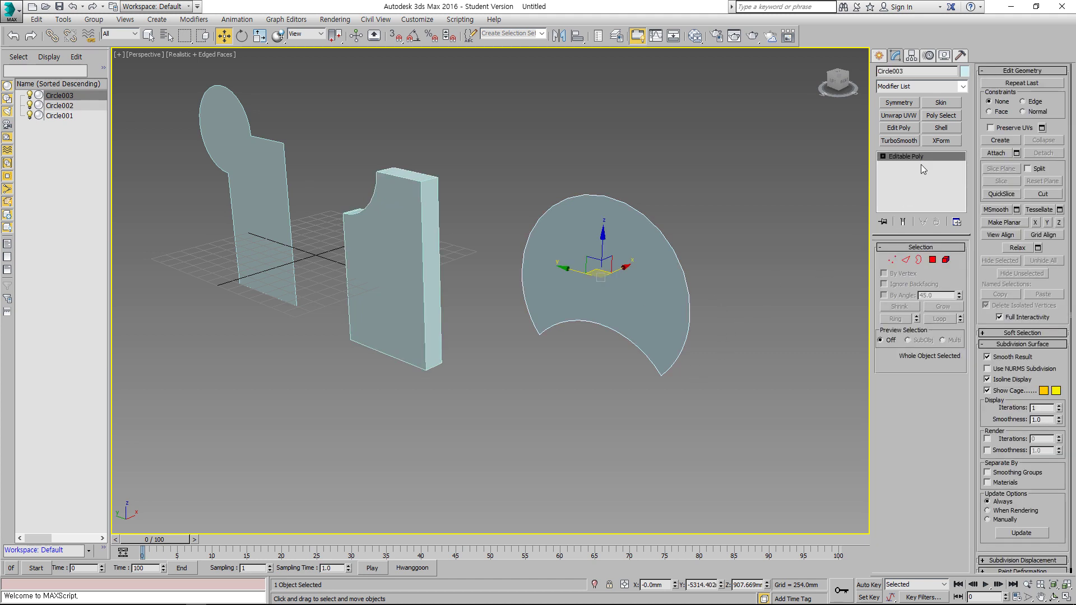
left_click(940, 128)
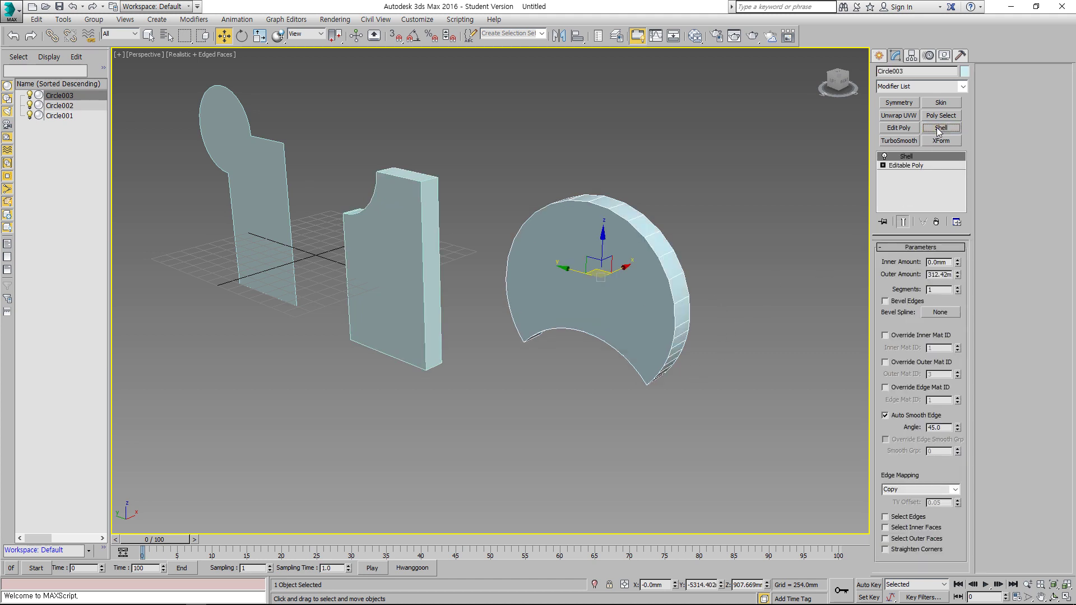
Apply a Shell modifier to the joined circle-and-rectangle shape with an outer amount of about 312 mm.
left_click(230, 226)
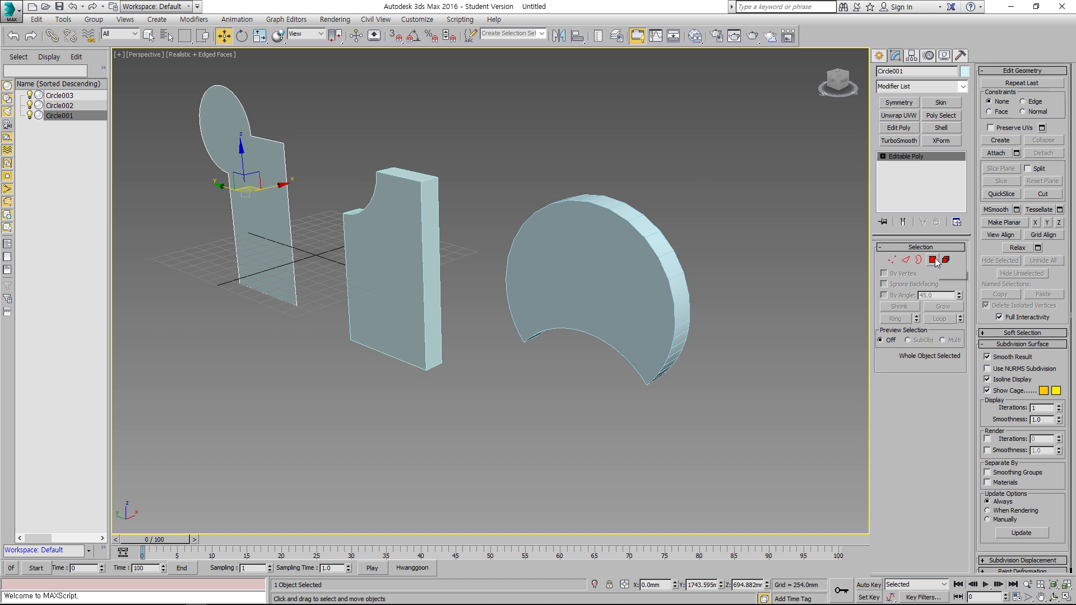
left_click(944, 130)
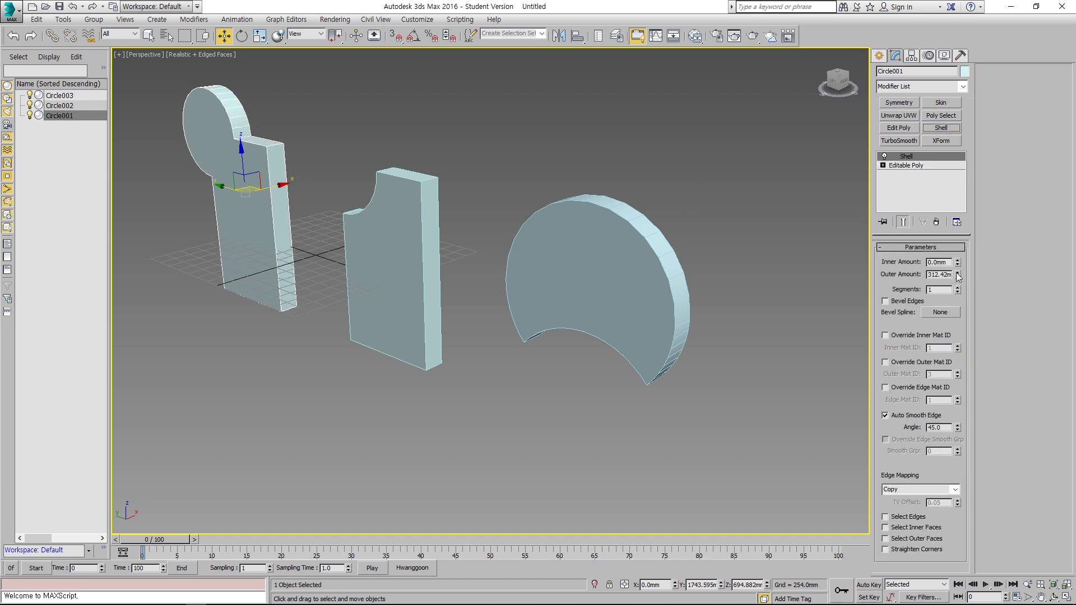
left_click_drag(958, 276, 945, 176)
scroll(418, 372, "down", 3)
middle_click_drag(458, 415, 480, 417)
left_click(478, 416)
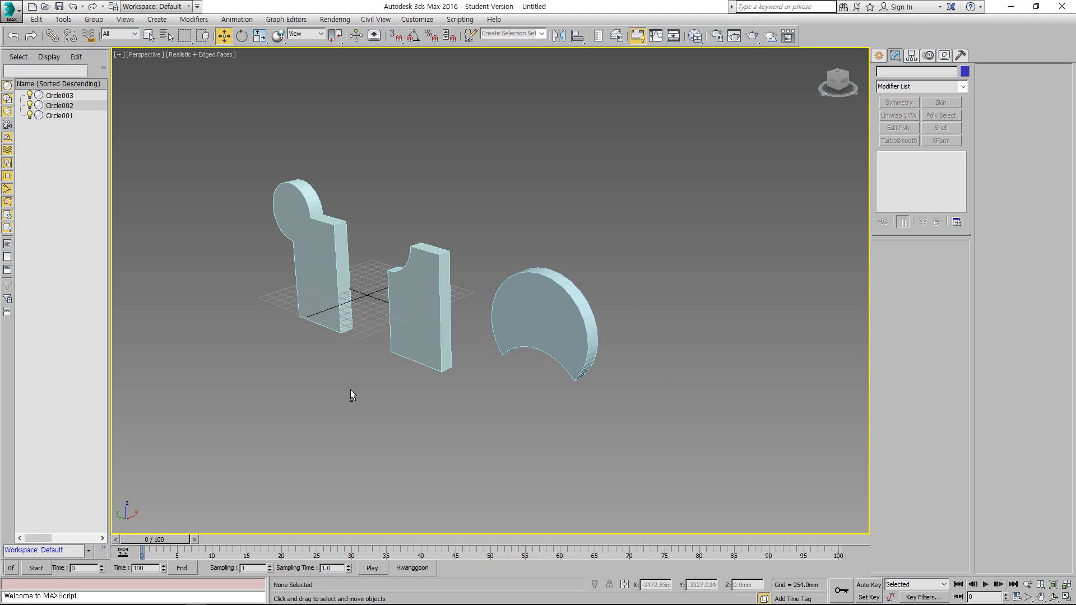
middle_click_drag(351, 395, 419, 381, "alt")
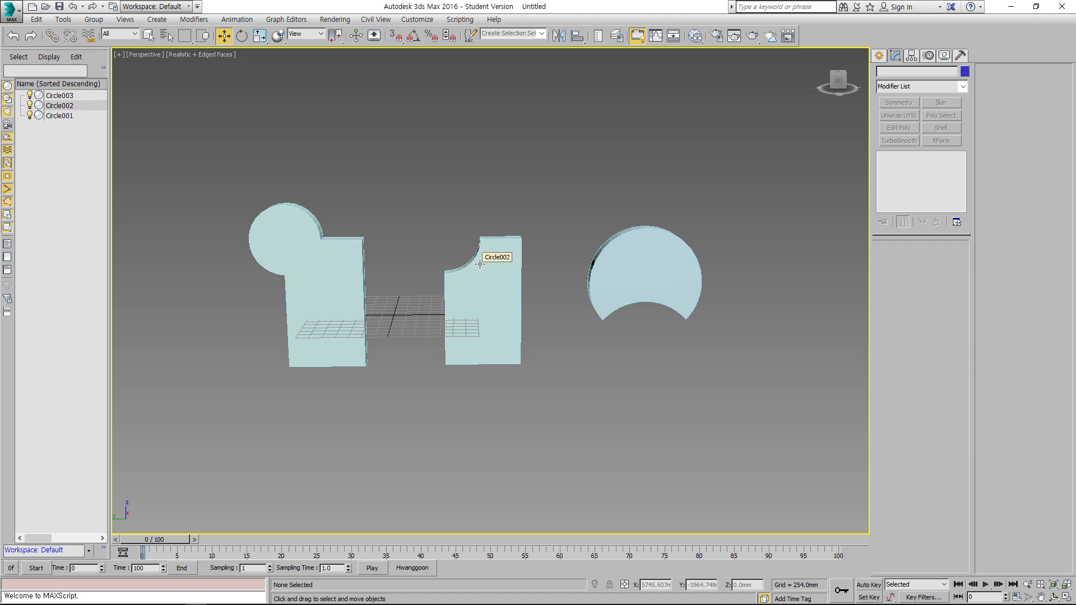
Show all four viewports and hide the three shelled shapes.
key("alt+w")
scroll(359, 389, "down", 2)
left_click_drag(199, 316, 213, 366)
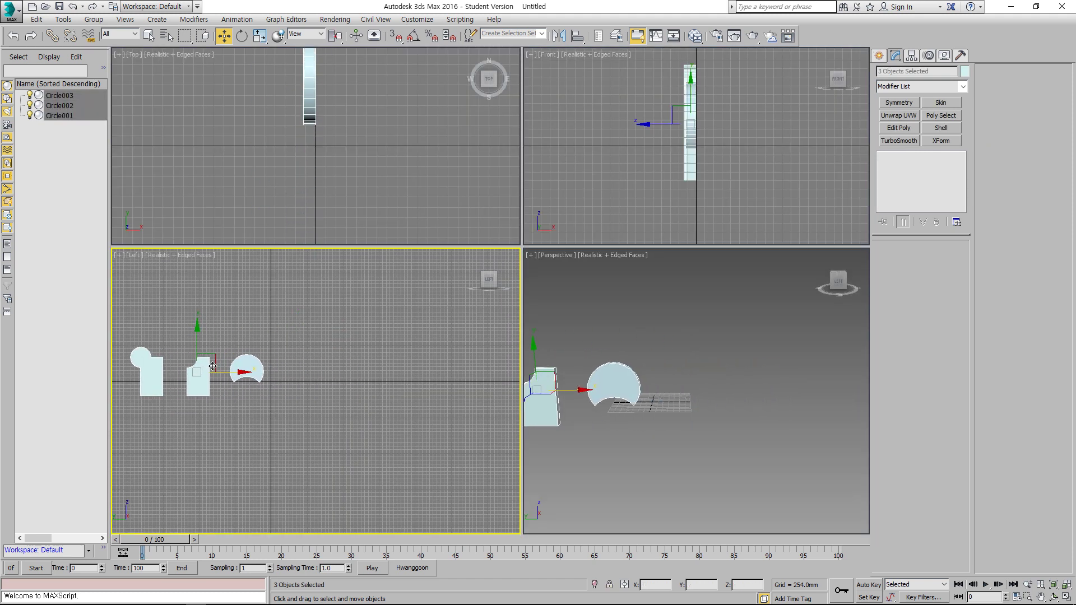
left_click(29, 115)
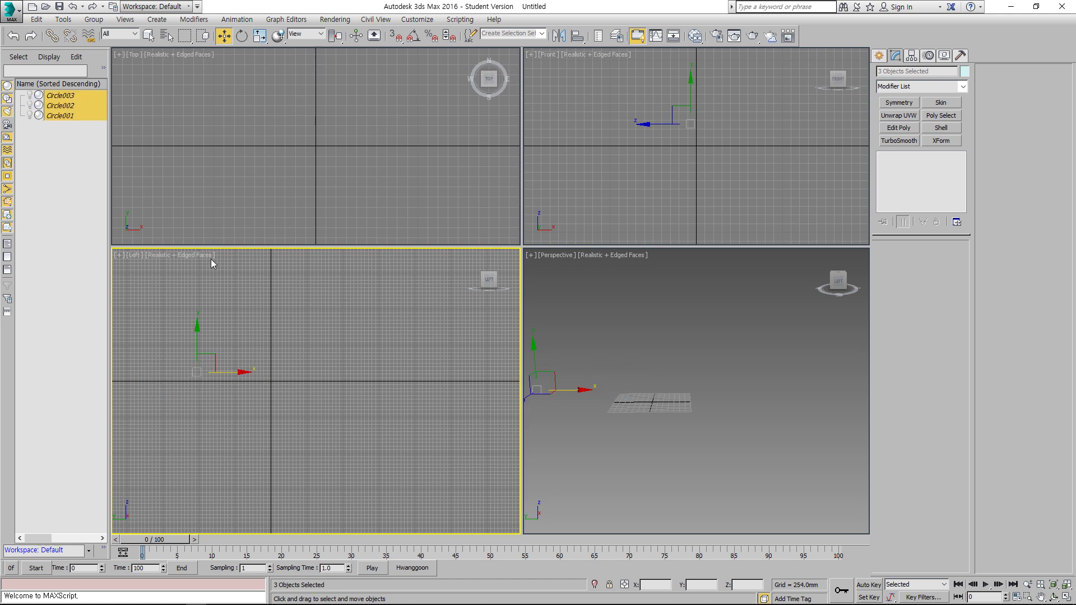
left_click(297, 311)
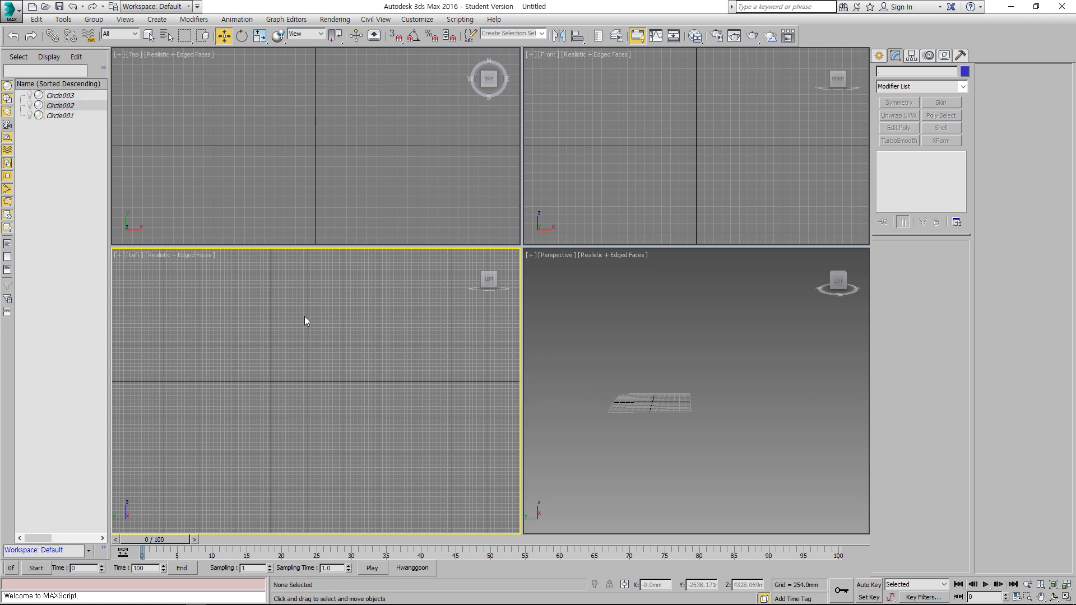
Create a standard cylinder at the origin of the Top view, about 667 mm in radius and 1901 mm high.
left_click(879, 57)
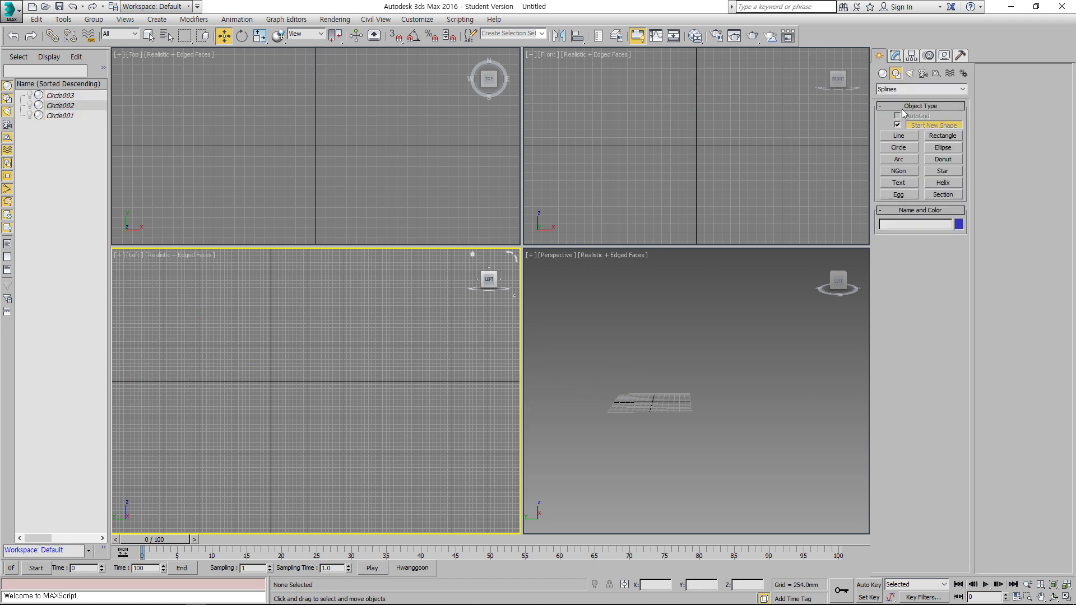
left_click(883, 73)
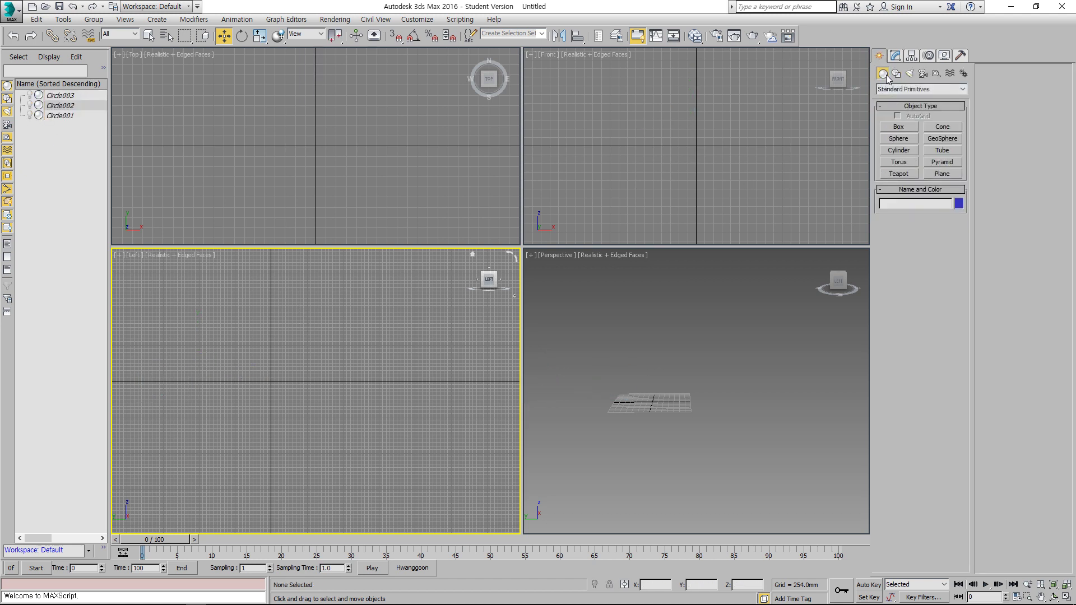
left_click(896, 151)
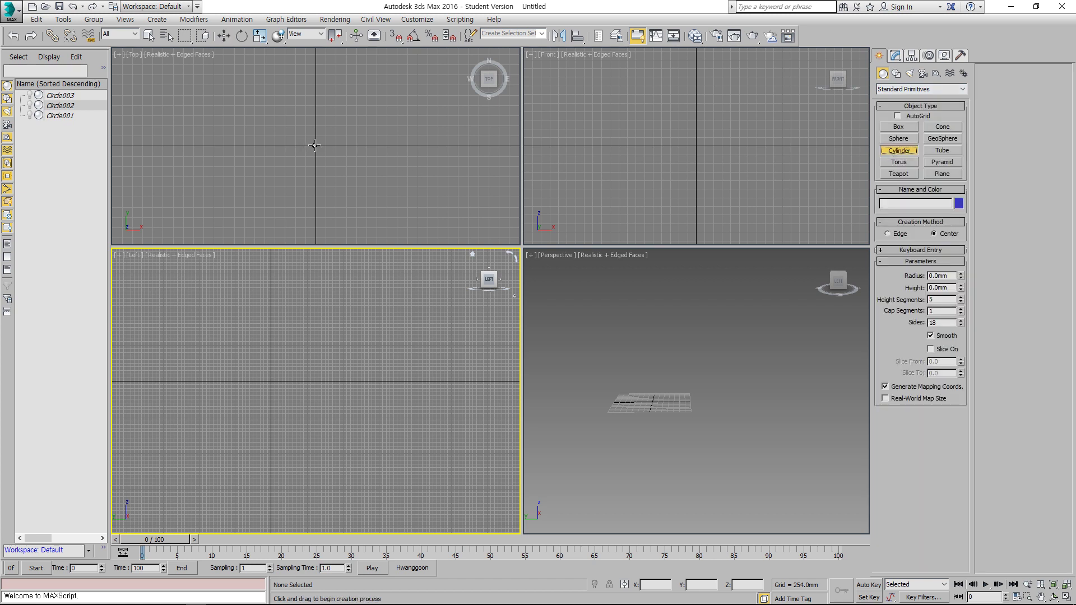
left_click_drag(314, 145, 331, 167)
left_click(329, 106)
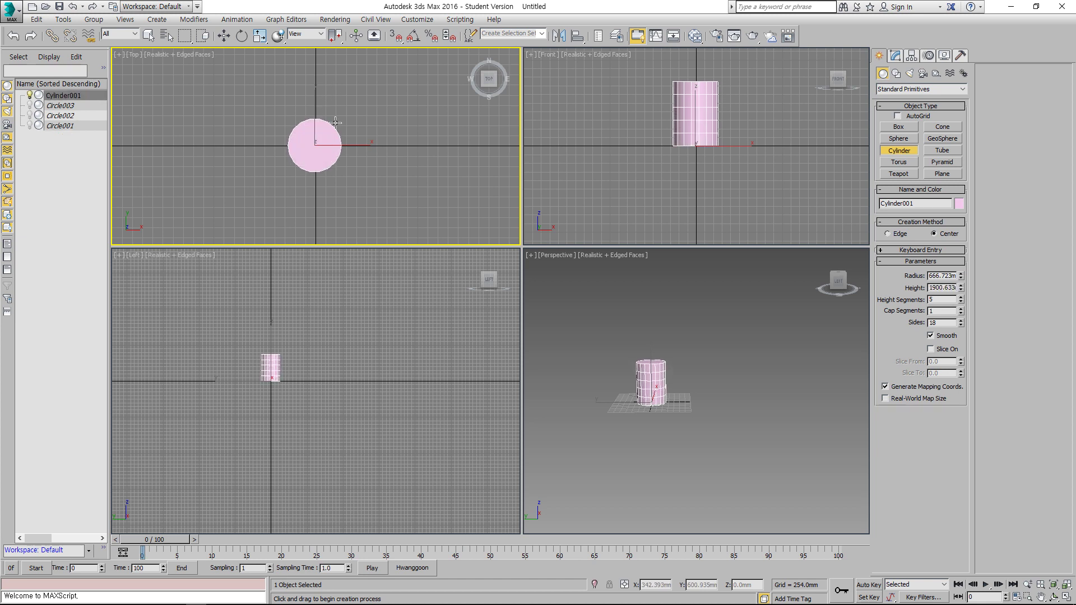
key("w")
left_click(718, 370)
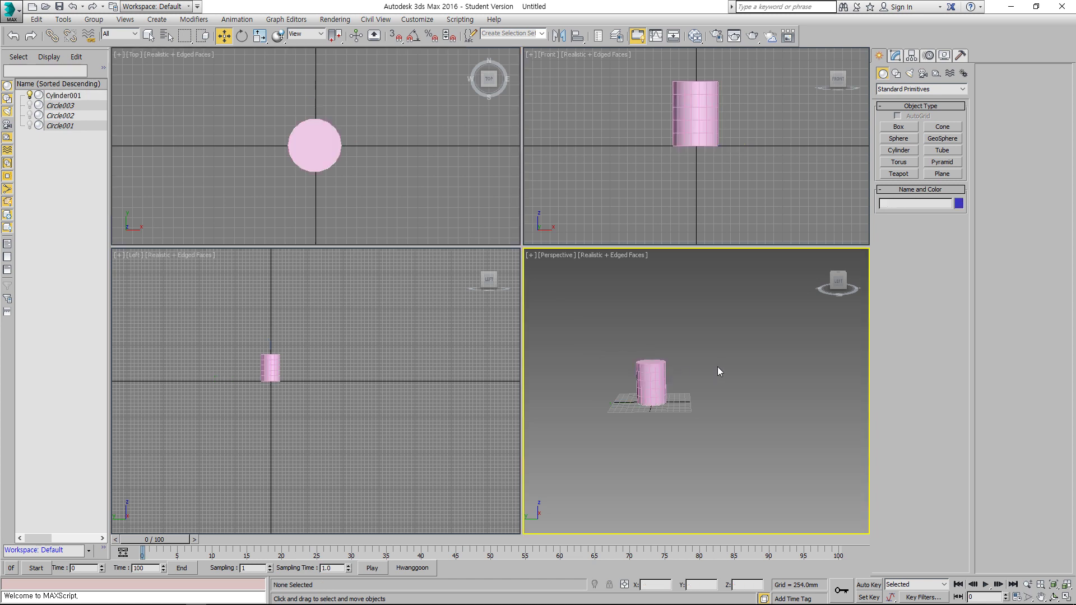
Change the cylinder's radius to about 340 mm and its height to about 2319 mm.
left_click(652, 381)
left_click(896, 58)
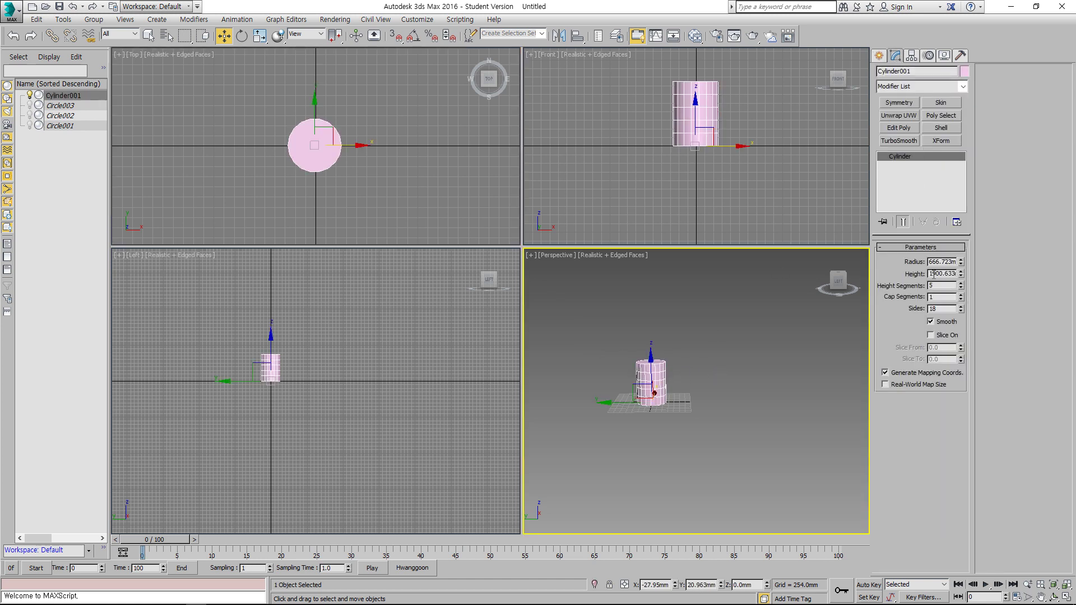
mouse_move(963, 275)
left_mouse_down()
mouse_move(962, 263)
mouse_move(962, 280)
left_mouse_up()
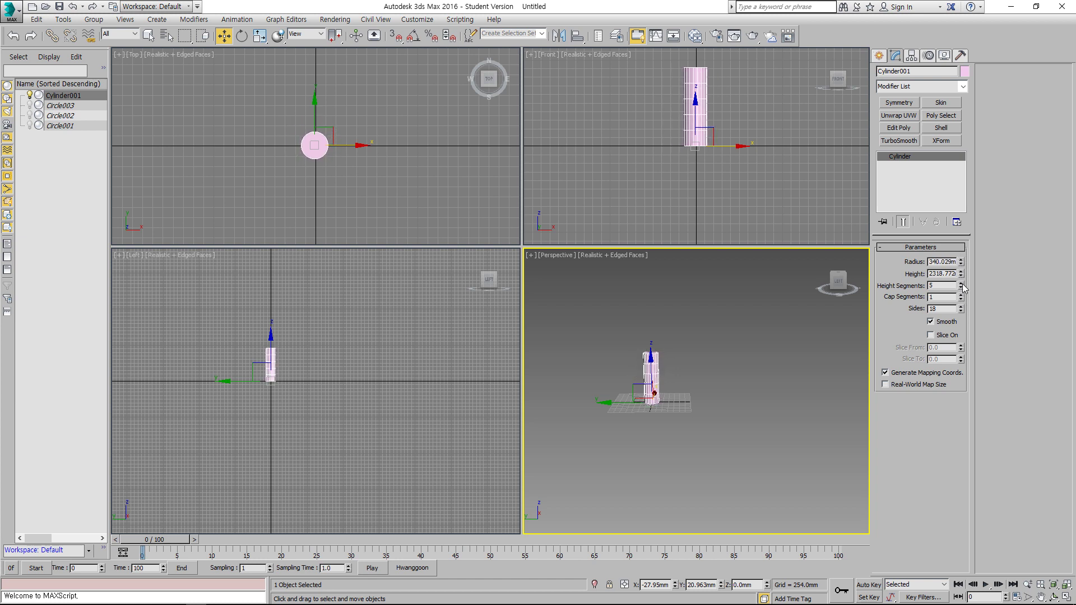
Raise the cylinder's height segments to 25.
left_click(962, 284)
left_click(962, 284)
left_click(962, 285)
left_click(962, 284)
left_click(962, 284)
left_click(962, 284)
left_click(304, 352)
scroll(306, 356, "up", 8)
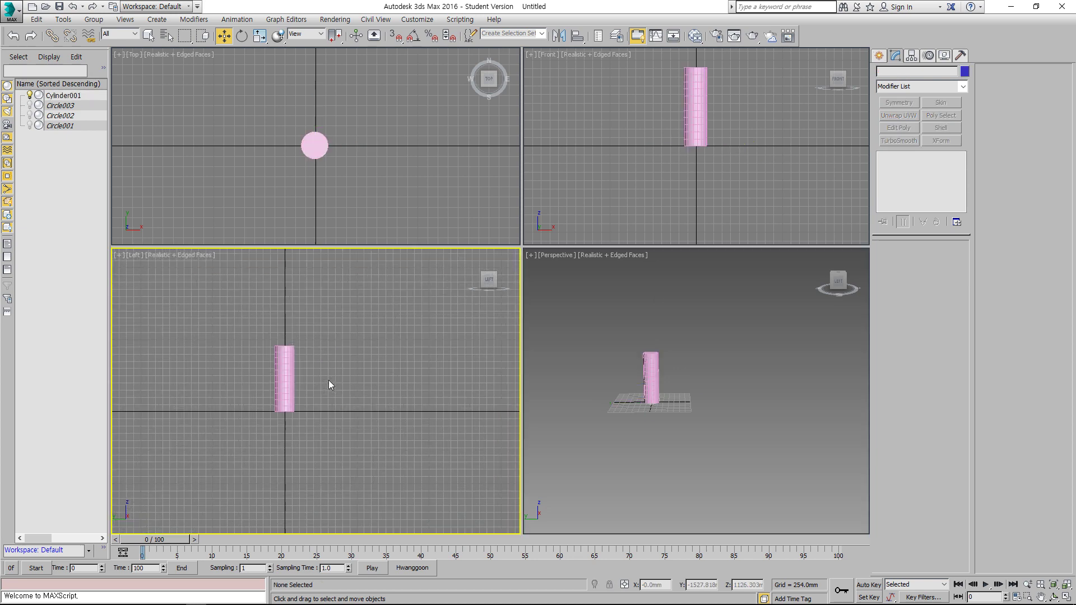
left_click(273, 376)
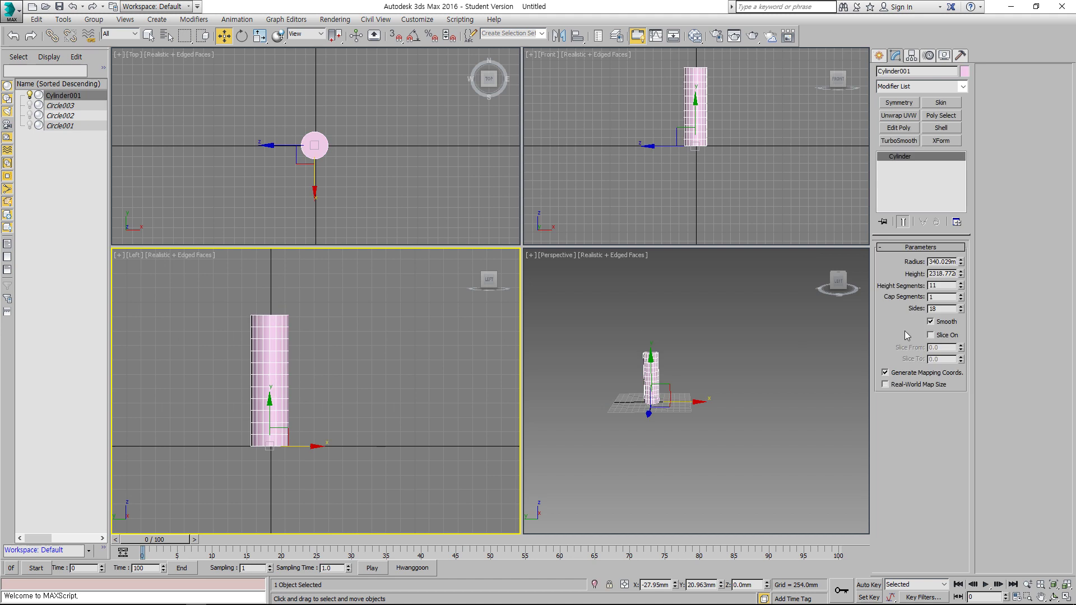
left_click(962, 284)
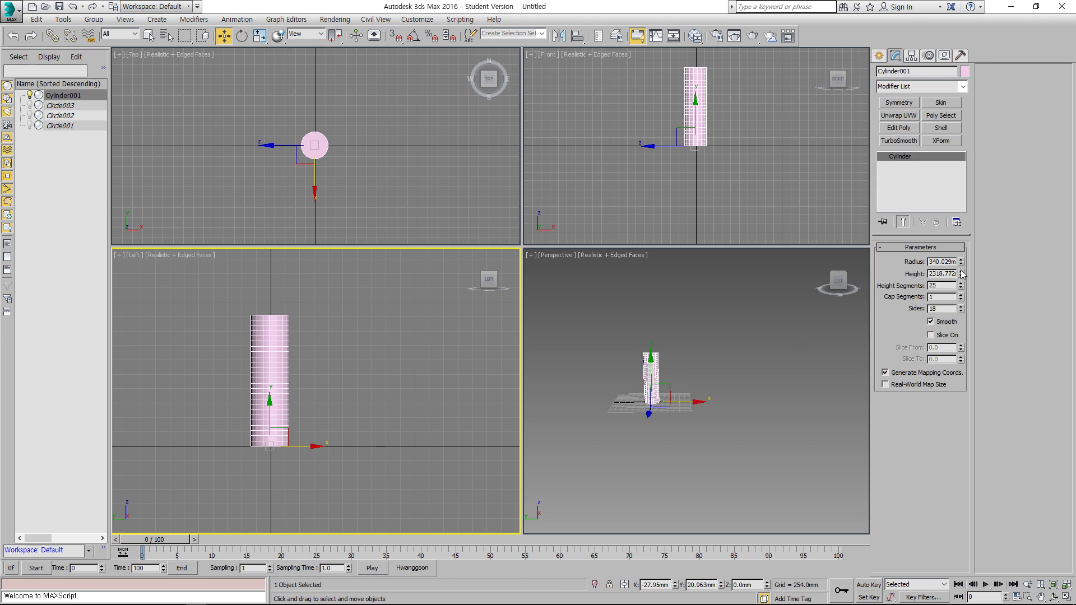
Increase the cylinder's height to about 2945 mm.
left_click(962, 272)
scroll(418, 388, "down", 3)
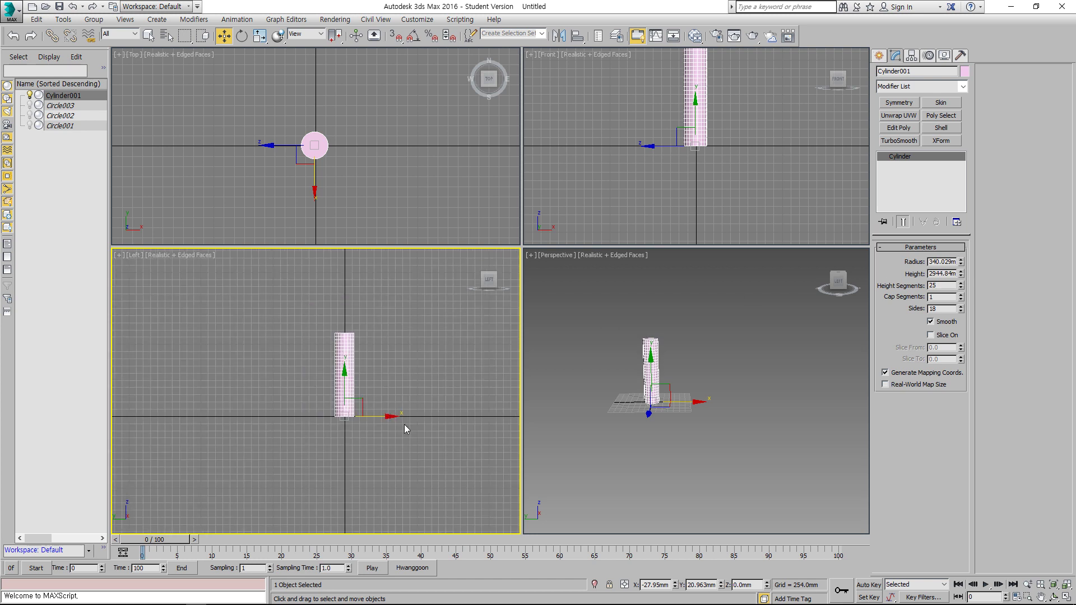
scroll(385, 394, "up", 3)
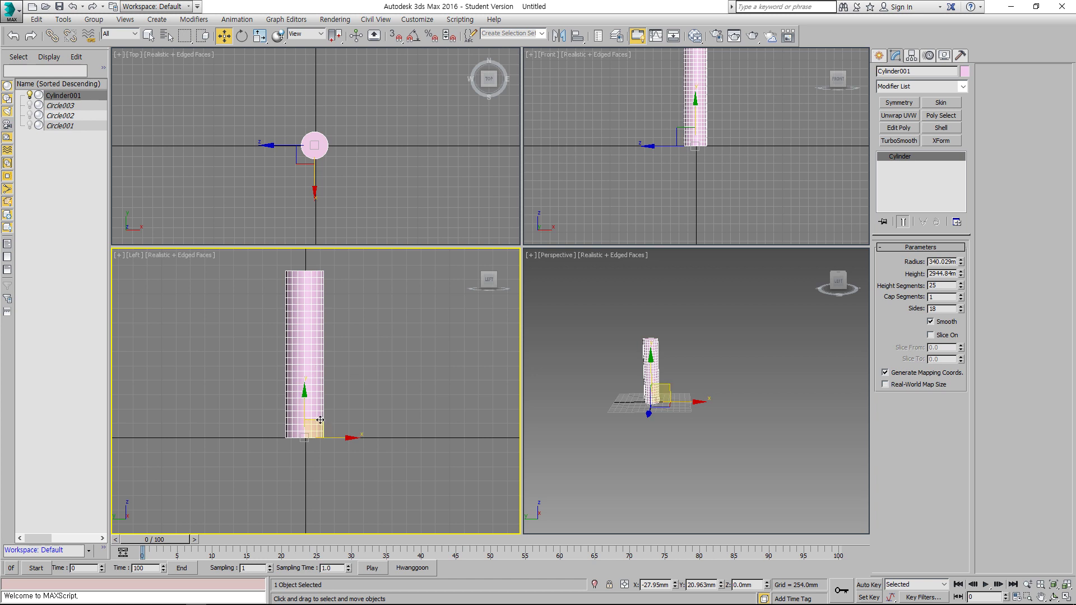
Convert the cylinder to an Editable Poly and keep it selected.
right_click(321, 359)
mouse_move(361, 473)
left_click(428, 480)
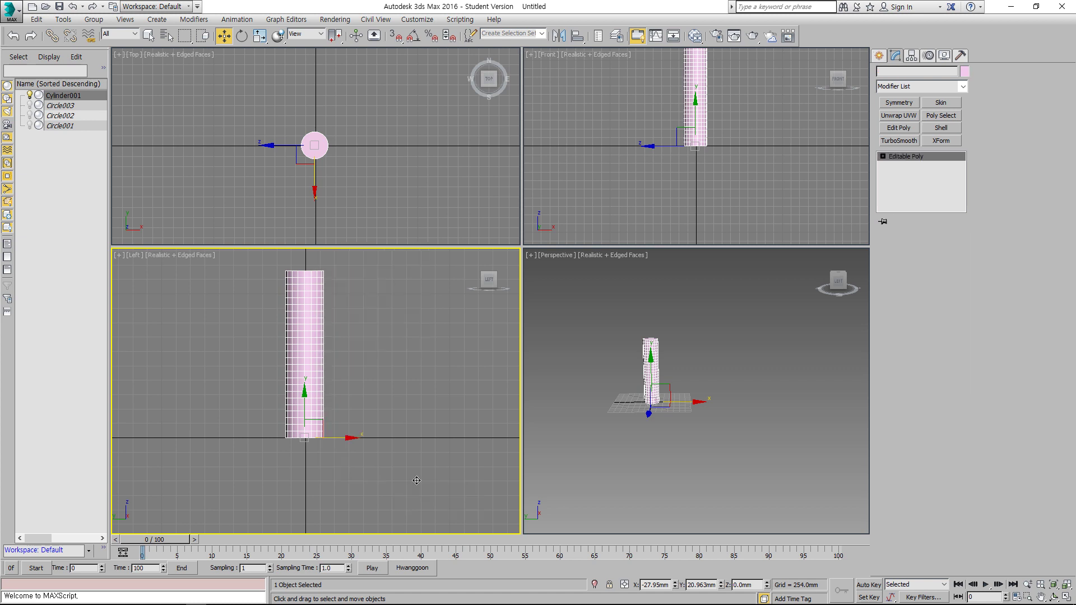
left_click(431, 416)
left_click(306, 355)
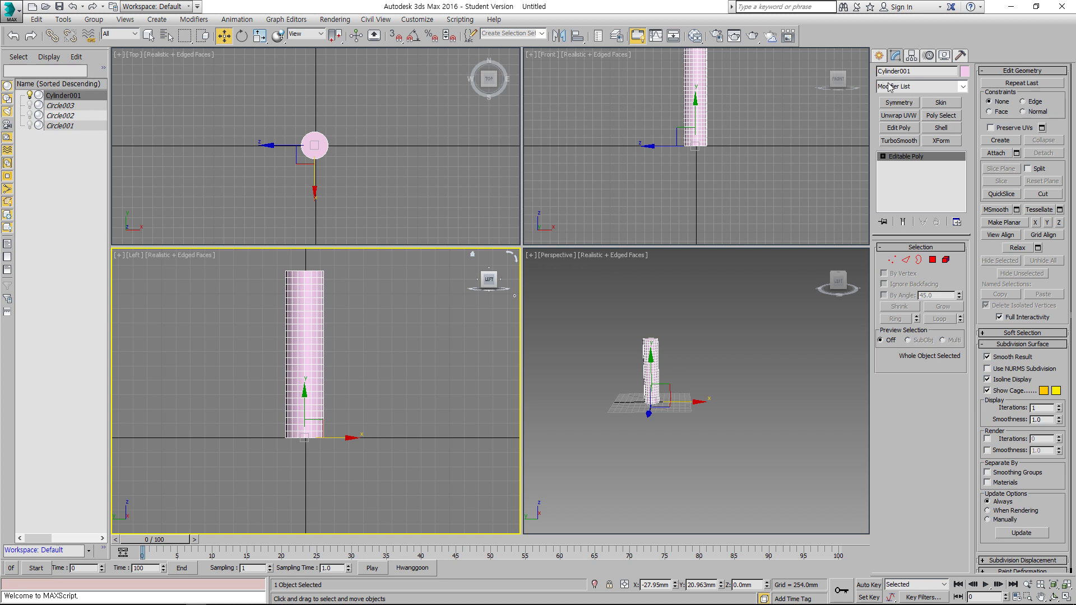
Add a Bend modifier to the cylinder.
left_click(967, 85)
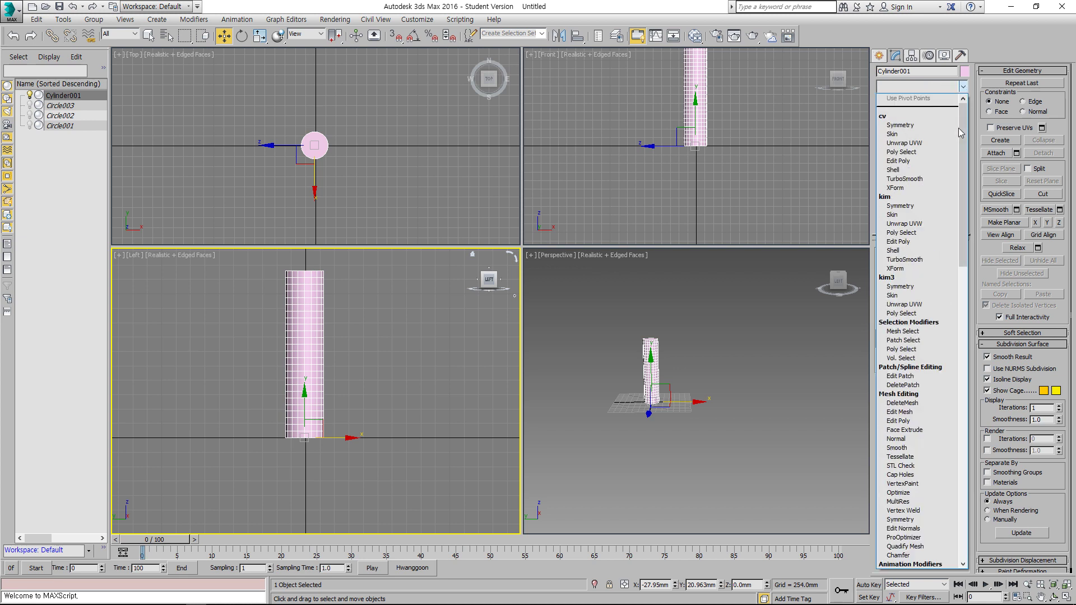
left_click_drag(958, 128, 948, 339)
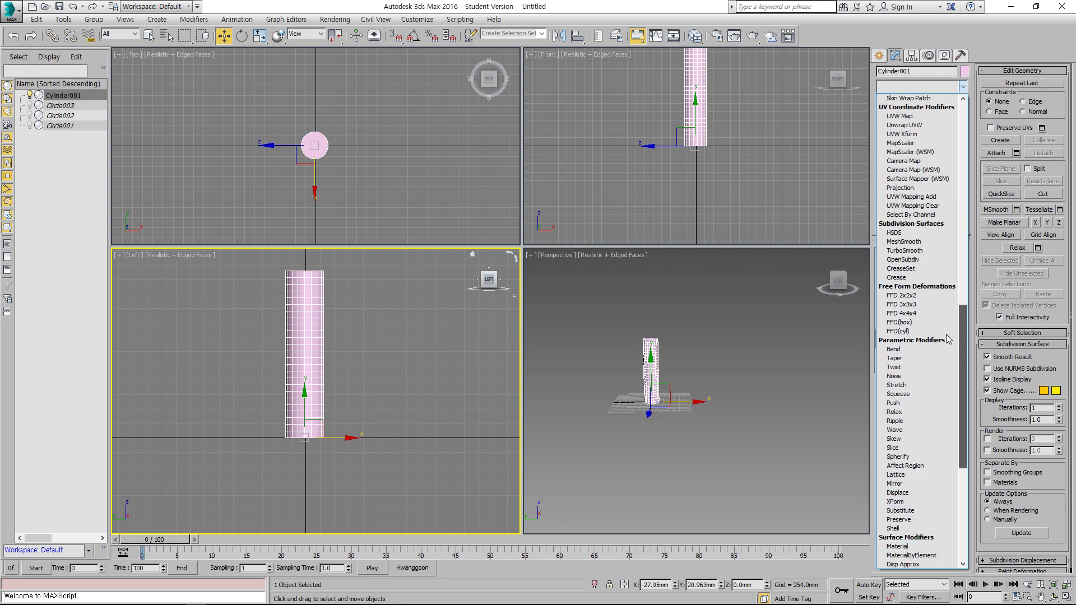
left_click(894, 349)
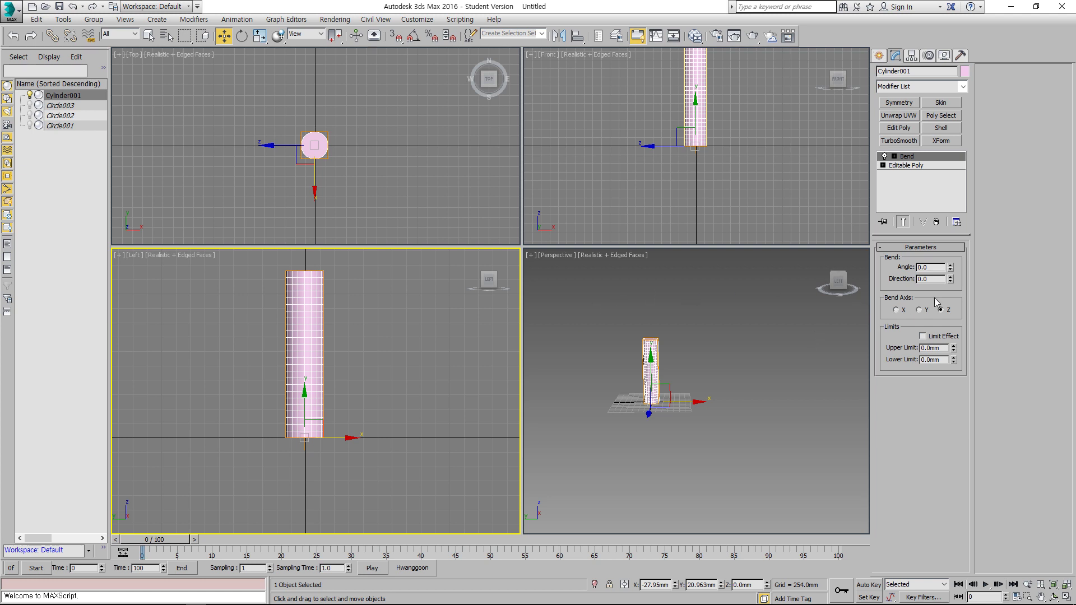
Try Z-axis bend angles of about 100.5, 90 and 180 degrees on the cylinder, ending at 90.
left_click_drag(950, 268, 915, 267)
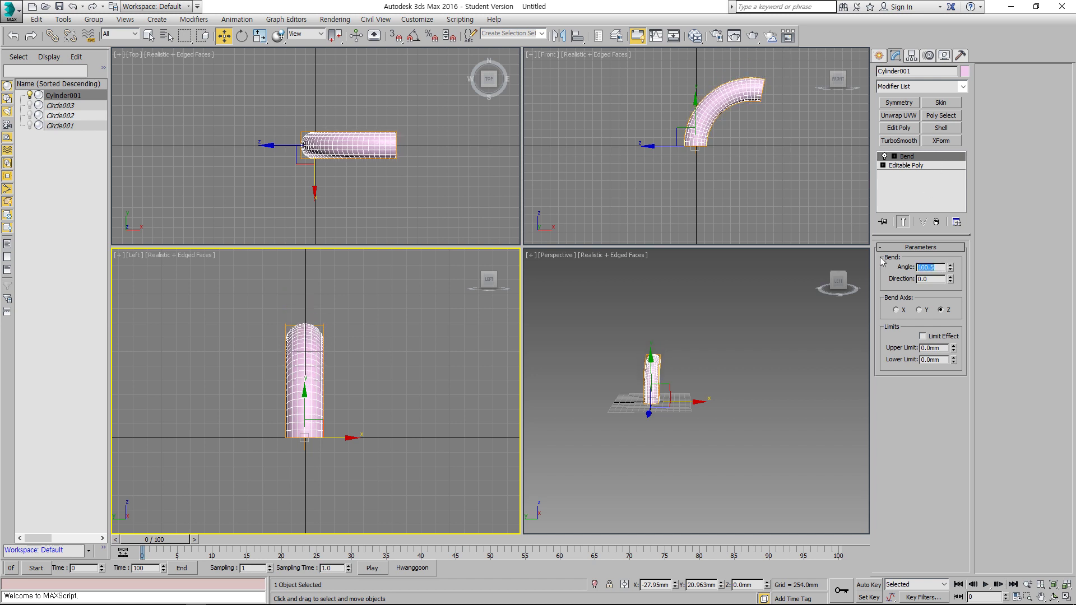
key("Return")
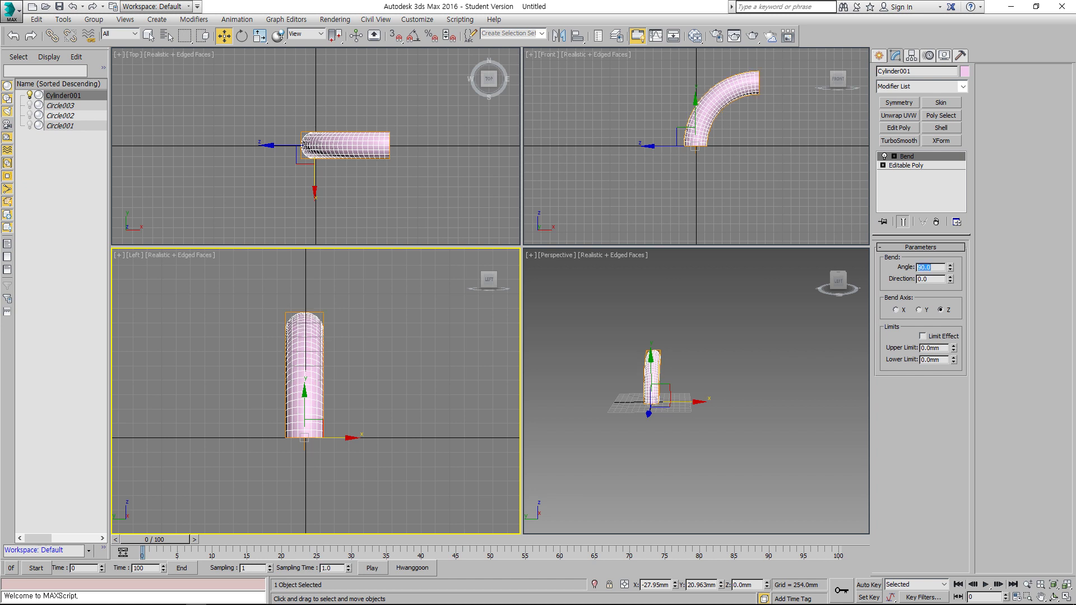
key("Return")
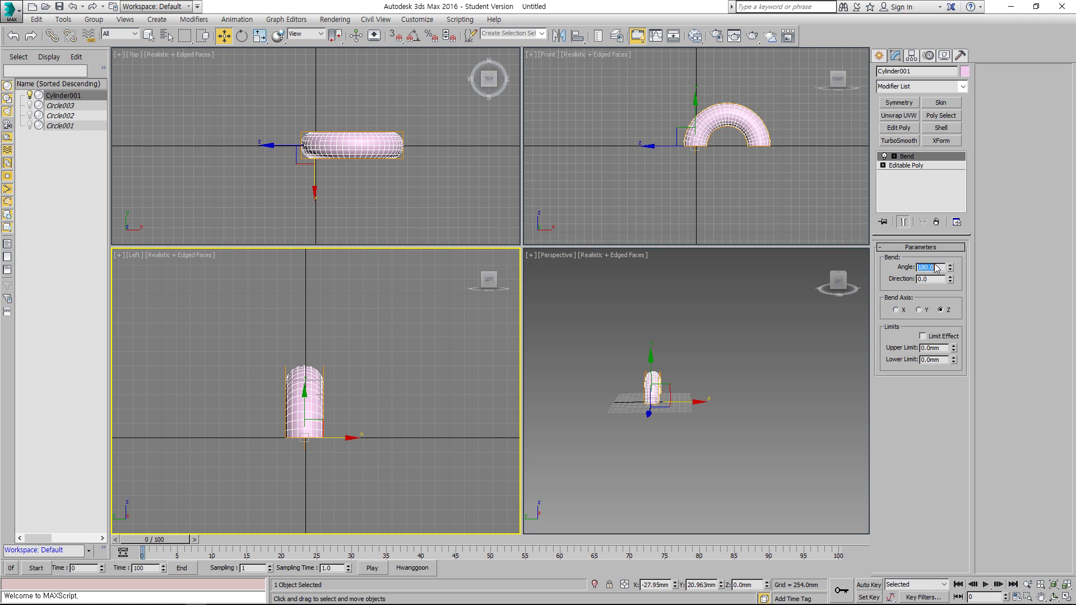
type("90")
key("Return")
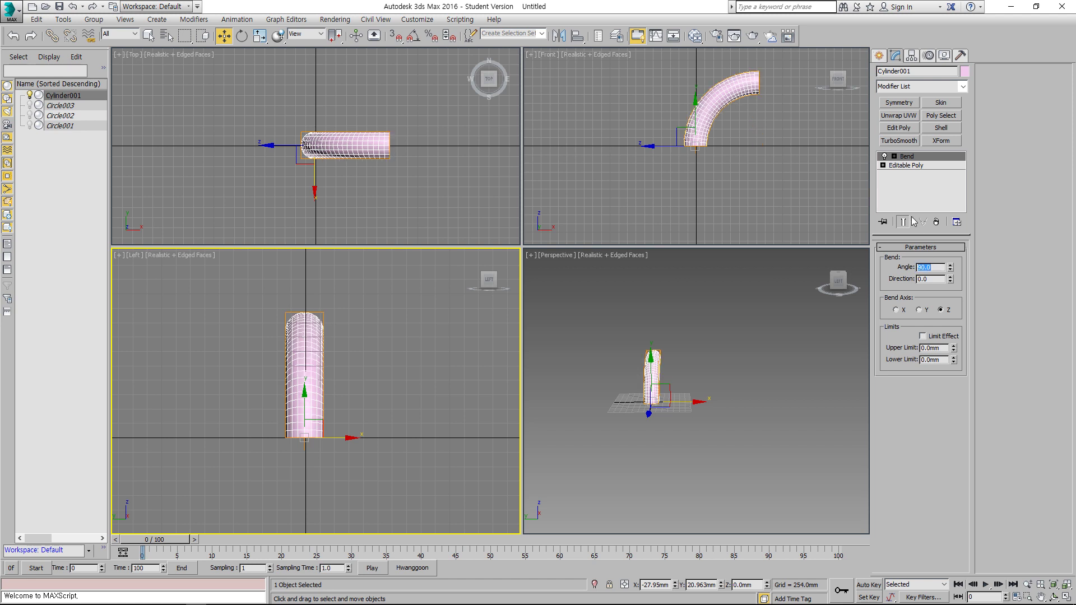
Set the bend axis to Y, raise the angle to about 177.5 and inspect the deformation in the Perspective view.
left_click(919, 310)
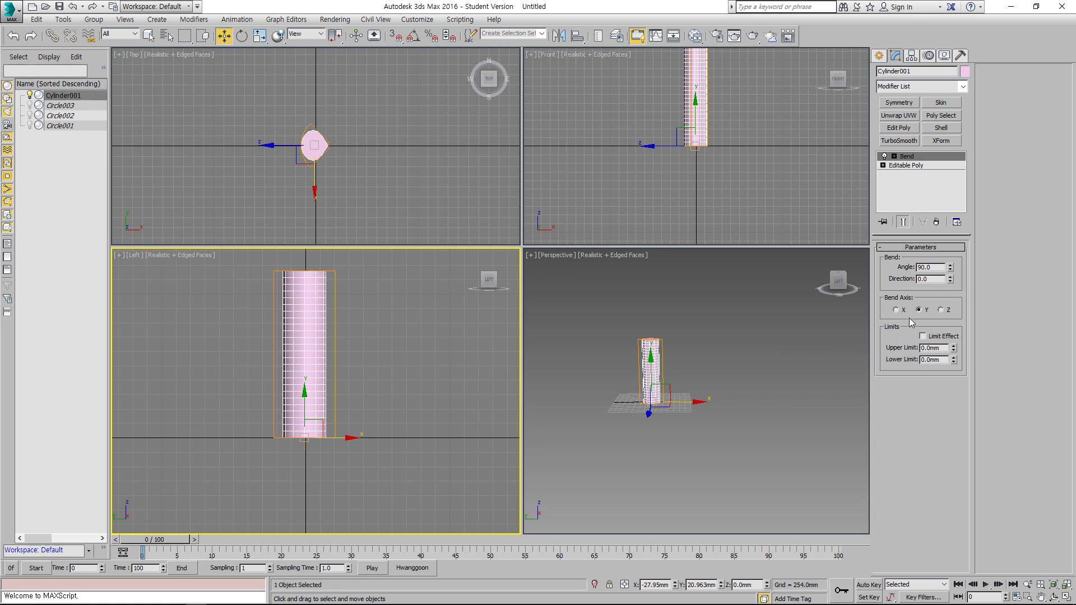
left_click_drag(950, 266, 926, 162)
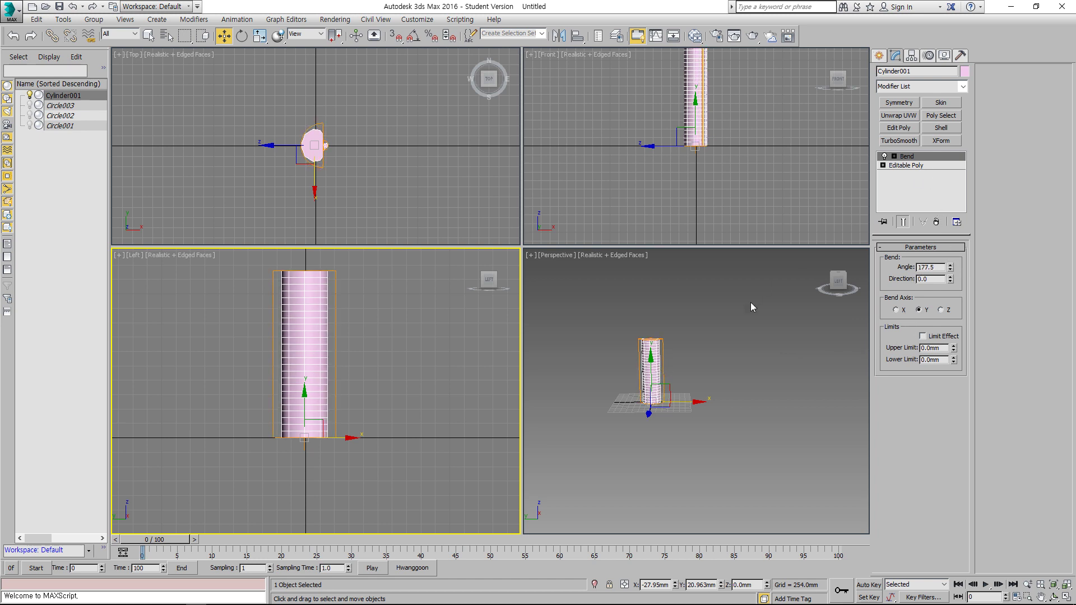
right_click(716, 389)
middle_click_drag(694, 373, 704, 395, "alt")
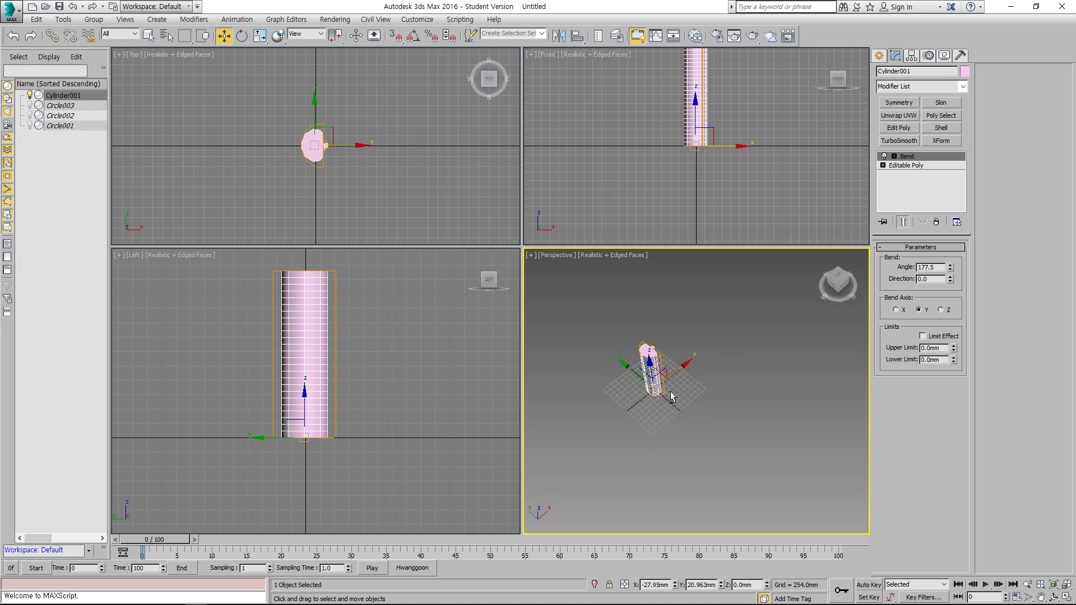
scroll(708, 384, "up", 5)
middle_click_drag(574, 354, 599, 392, "alt")
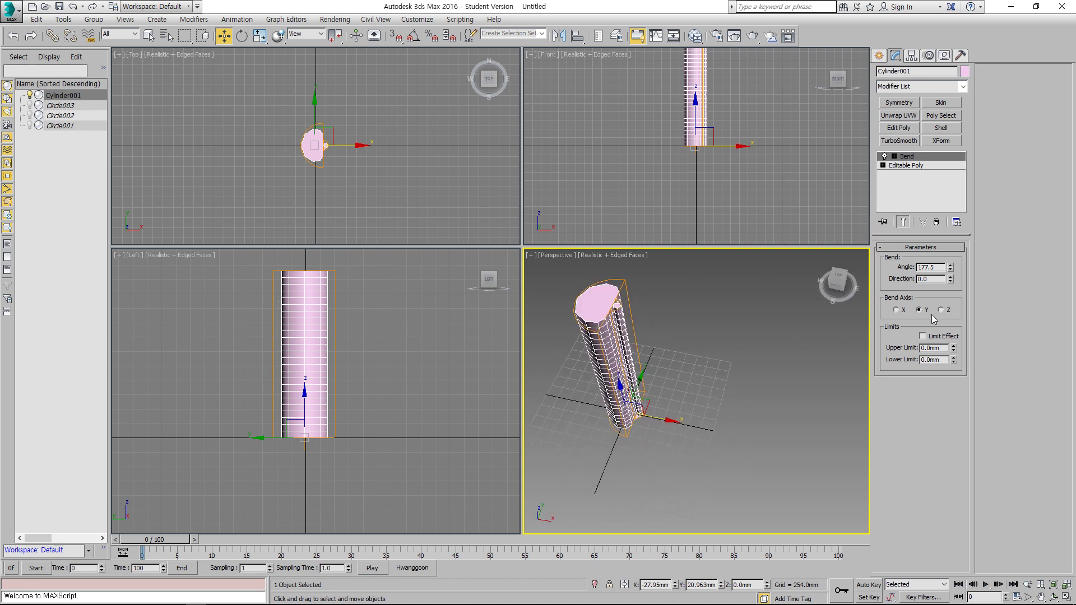
Lower the bend angle to about 48.5 and set the bend axis to X.
left_click(950, 264)
left_click_drag(950, 261, 950, 394)
left_click(895, 310)
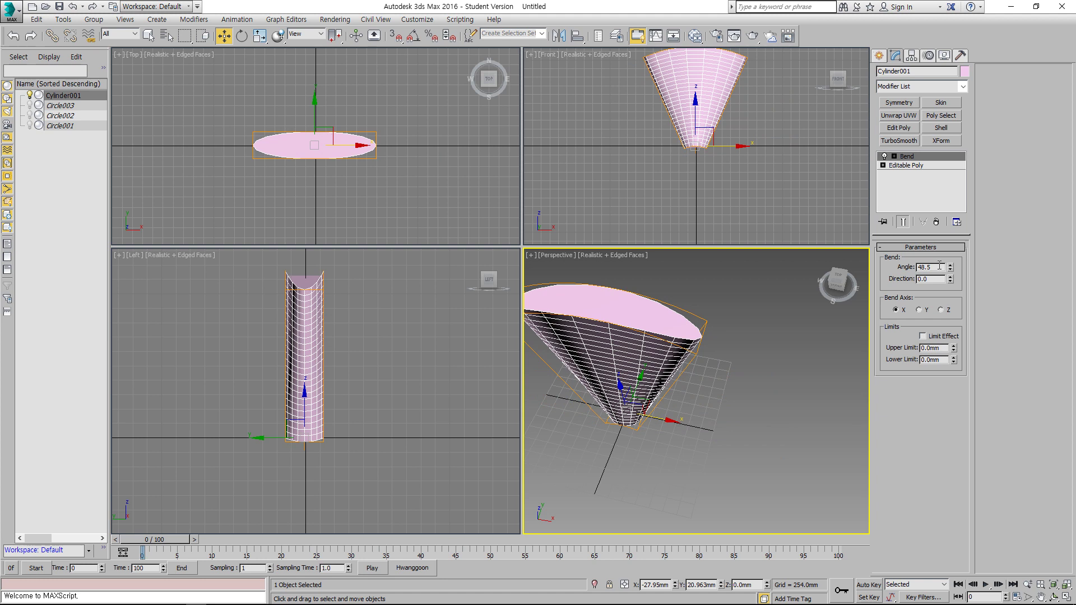
Reset the bend angle to 0 and set the bend axis back to Z, keeping the cylinder selected.
left_click_drag(941, 266, 886, 264)
type("0")
key("Return")
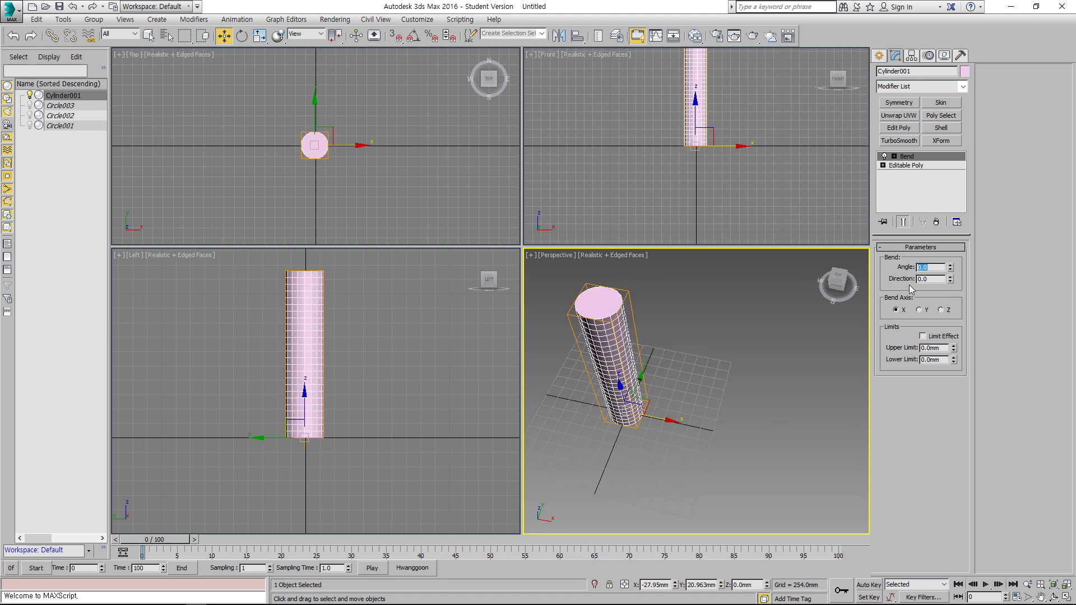
left_click(942, 310)
left_click(359, 358)
mouse_move(360, 359)
middle_mouse_down()
mouse_move(365, 370)
mouse_move(346, 367)
middle_mouse_up()
left_click(321, 354)
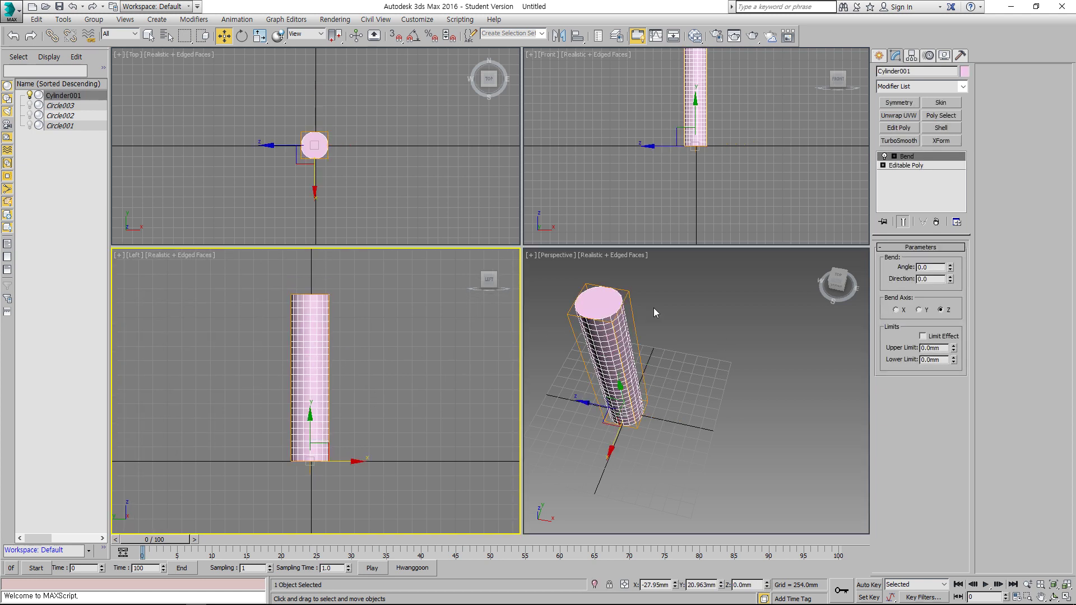
Activate the Editable Poly's Vertex level with no vertices selected and try a Bend angle of 21 above it.
left_click(884, 165)
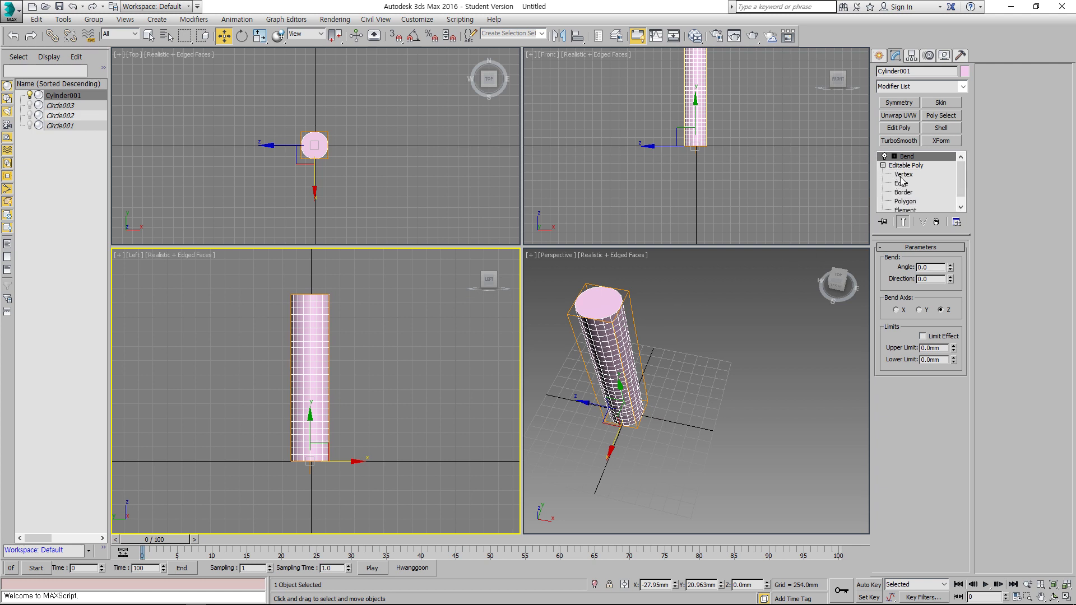
left_click(902, 176)
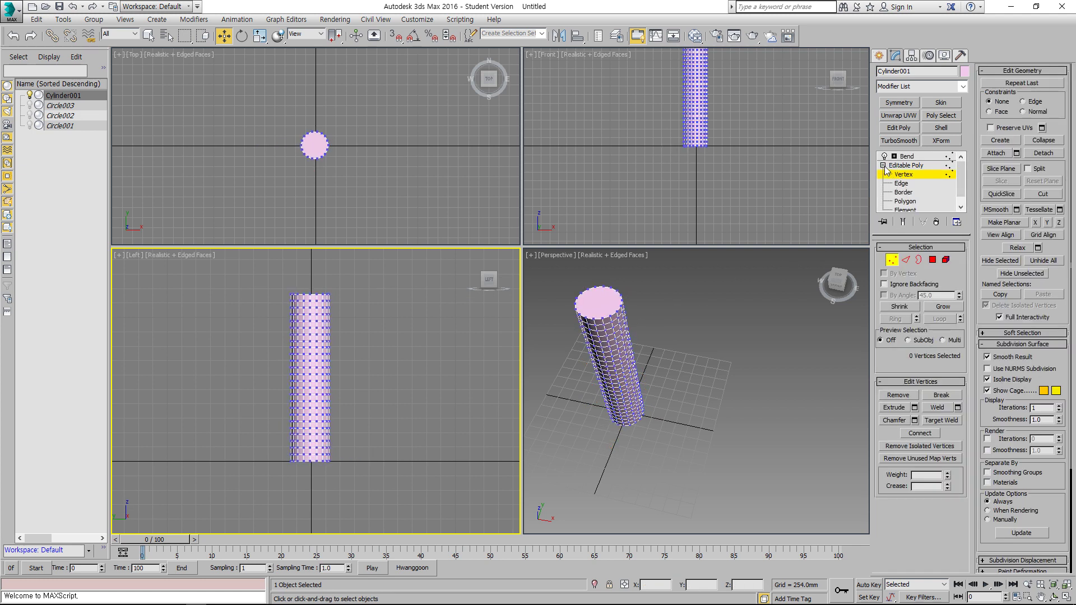
left_click(884, 166)
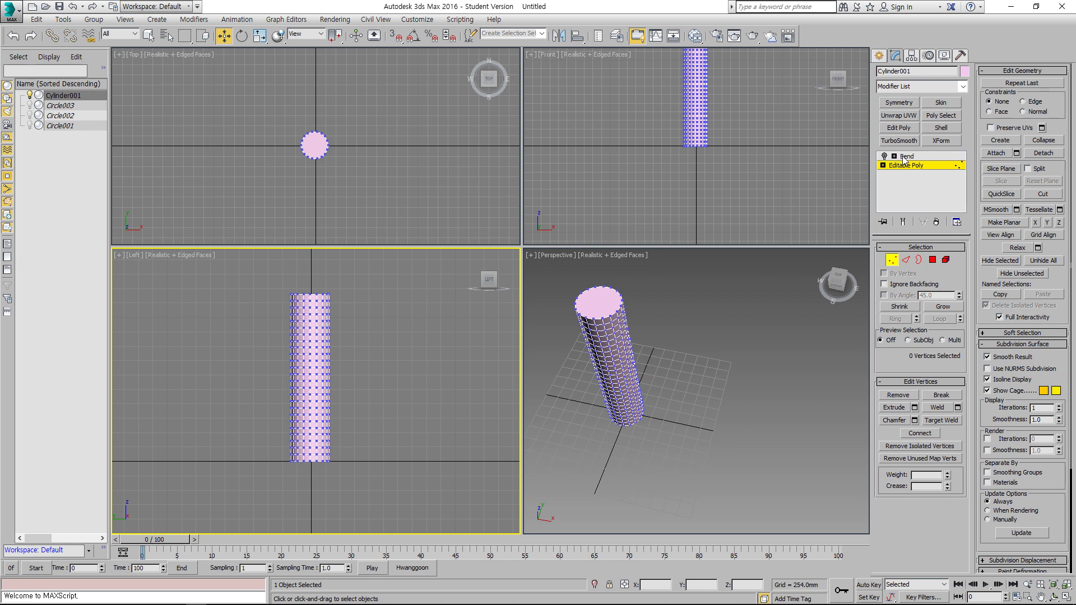
left_click(904, 157)
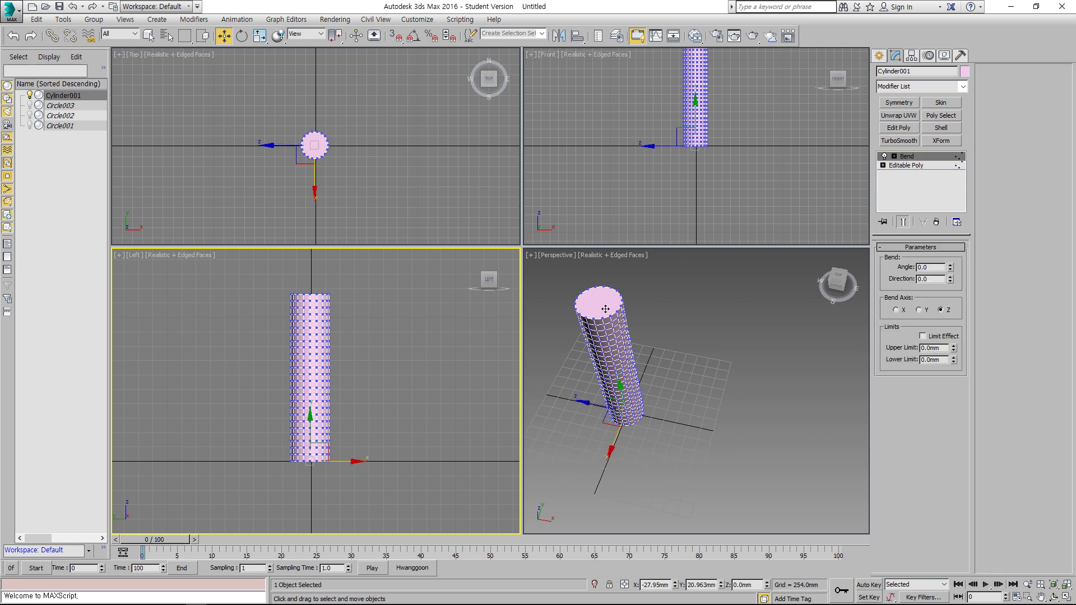
left_click_drag(951, 267, 950, 244)
Leave the Editable Poly's Vertex level, return to the Bend modifier and set its Z-axis angle to 92.5.
left_click(883, 166)
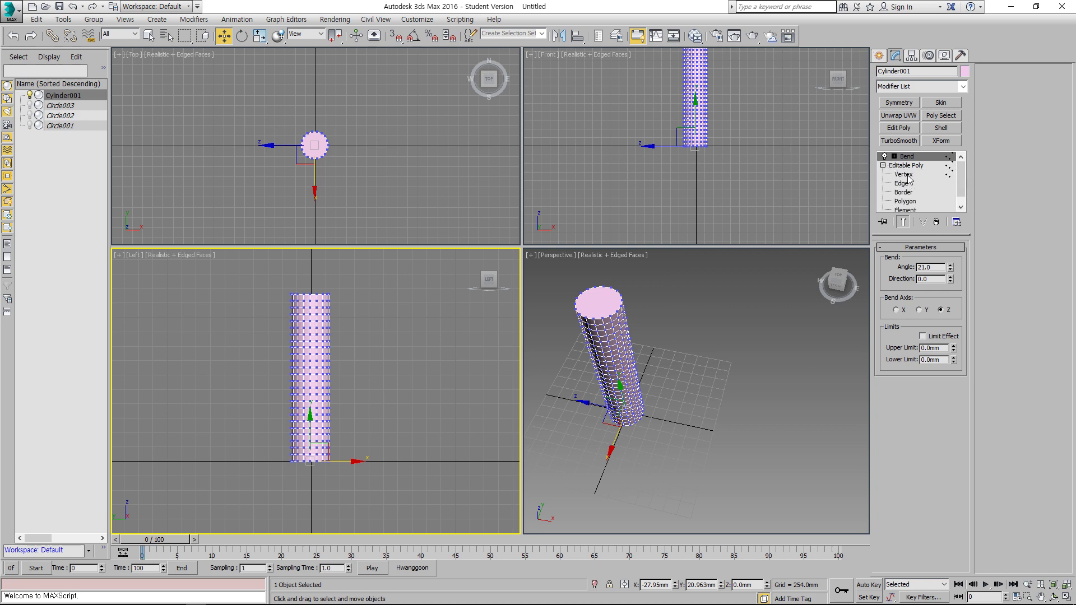
left_click(908, 174)
left_click(911, 160)
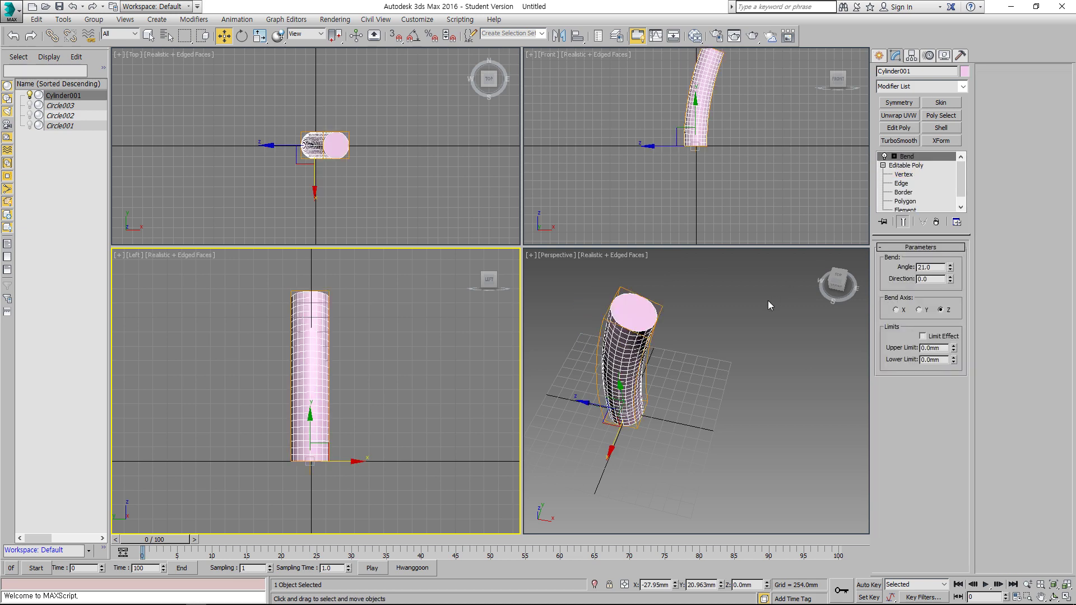
left_click_drag(951, 267, 942, 185)
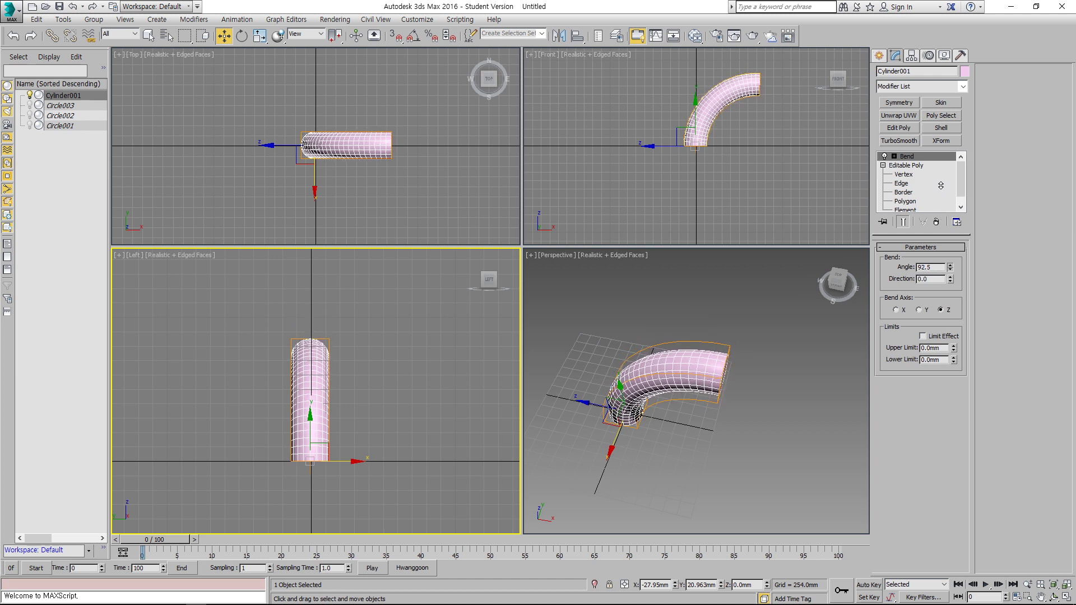
Add an Edit Poly modifier above the cylinder's Bend and enter its Vertex level.
left_click(716, 186)
middle_click_drag(717, 186, 633, 227)
middle_click_drag(714, 122, 685, 180)
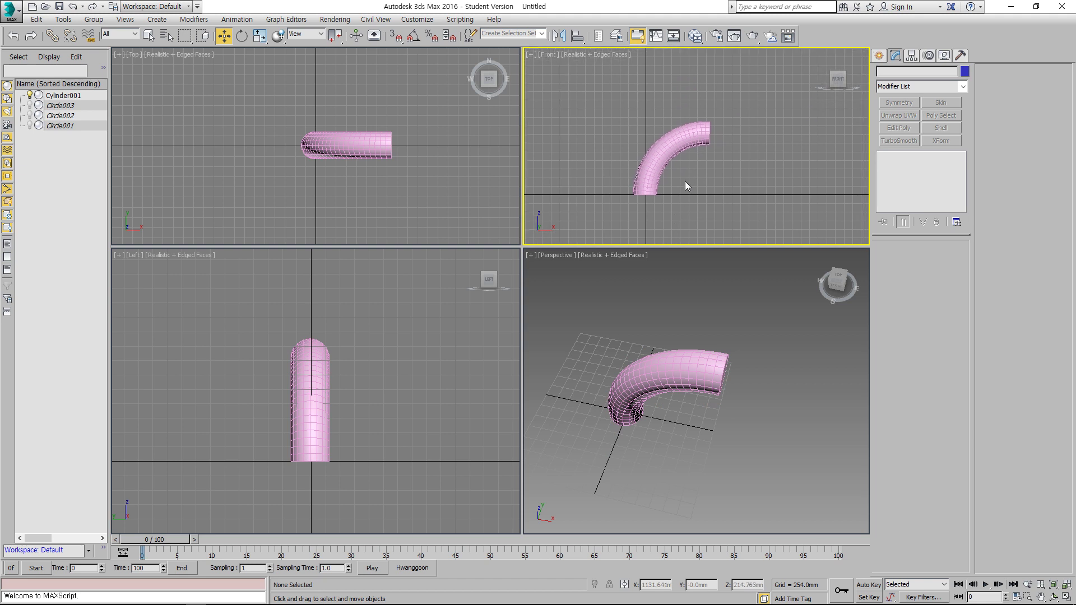
scroll(720, 139, "up", 5)
left_click(686, 152)
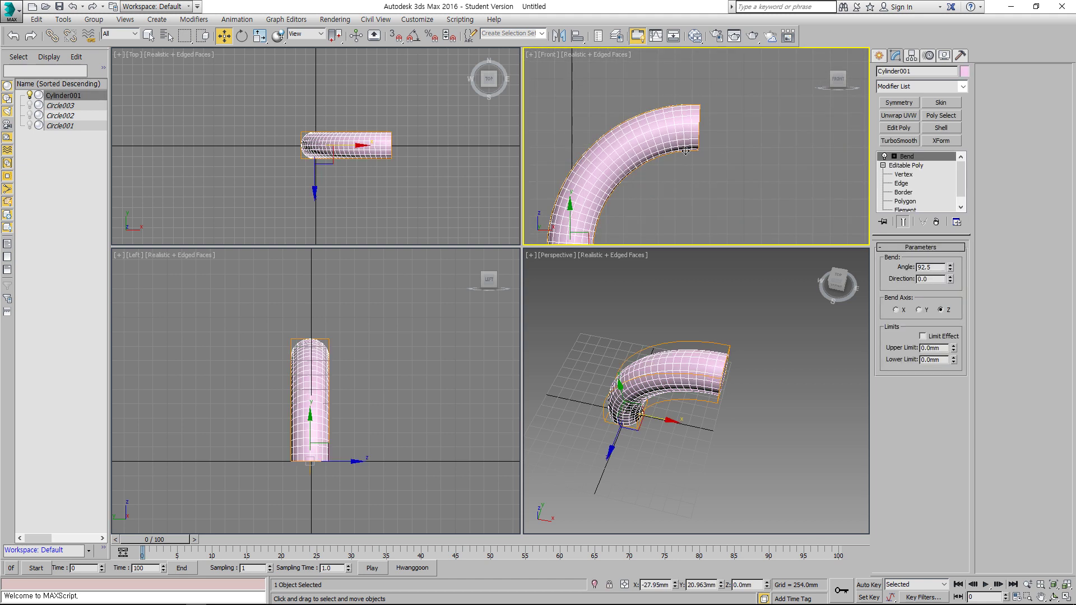
left_click(903, 129)
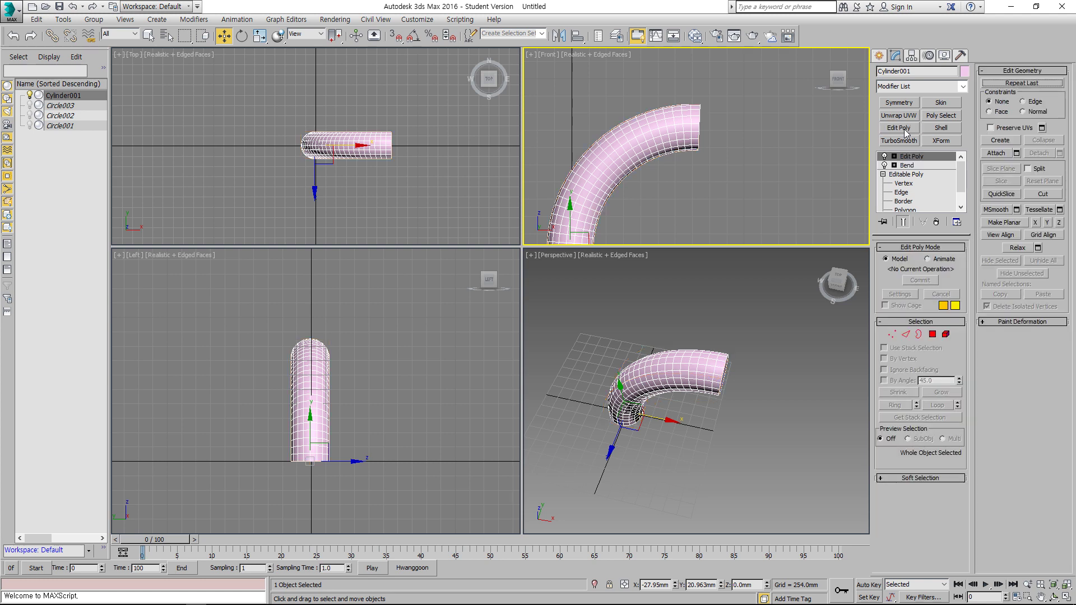
left_click(895, 157)
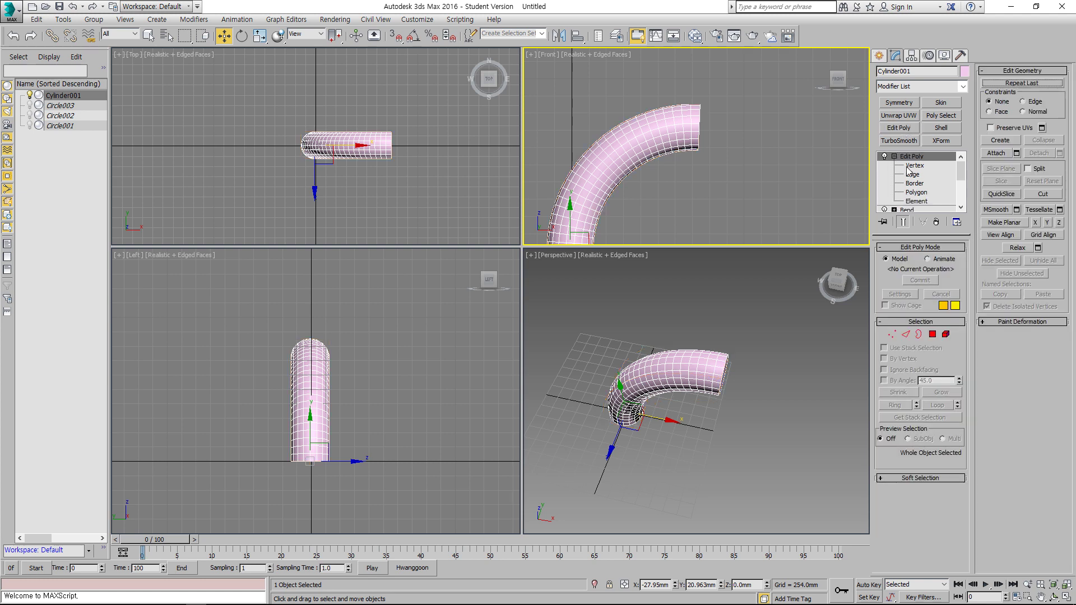
left_click(910, 166)
Select the vertices at the bent tube's free end in the Front view, pull them outward along X and tilt them with Rotate.
left_click_drag(709, 160, 696, 169)
left_click_drag(723, 128, 755, 192)
left_click(822, 154)
scroll(799, 143, "up", 2)
left_click_drag(794, 133, 724, 123)
key("e")
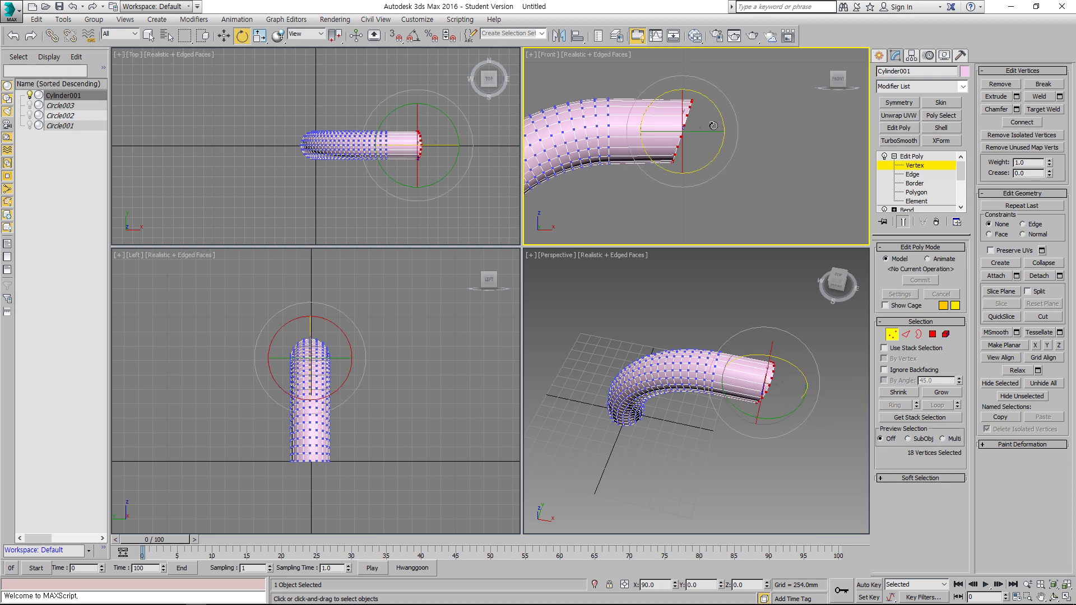
Flatten the end vertices on X with Make Planar and move them outward to about X 3754 mm.
left_click(224, 36)
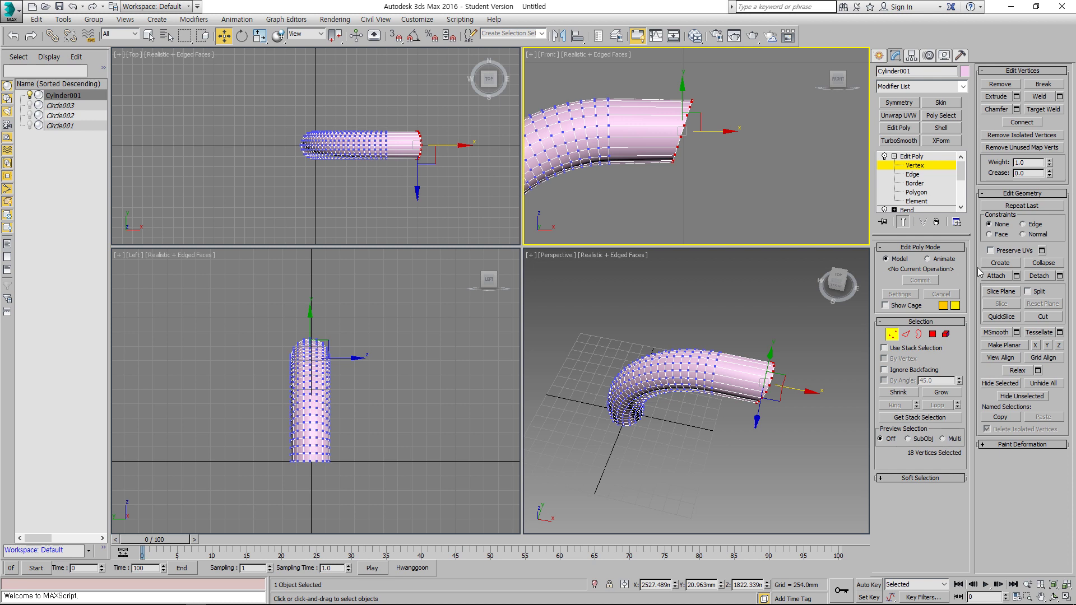
left_click(1037, 346)
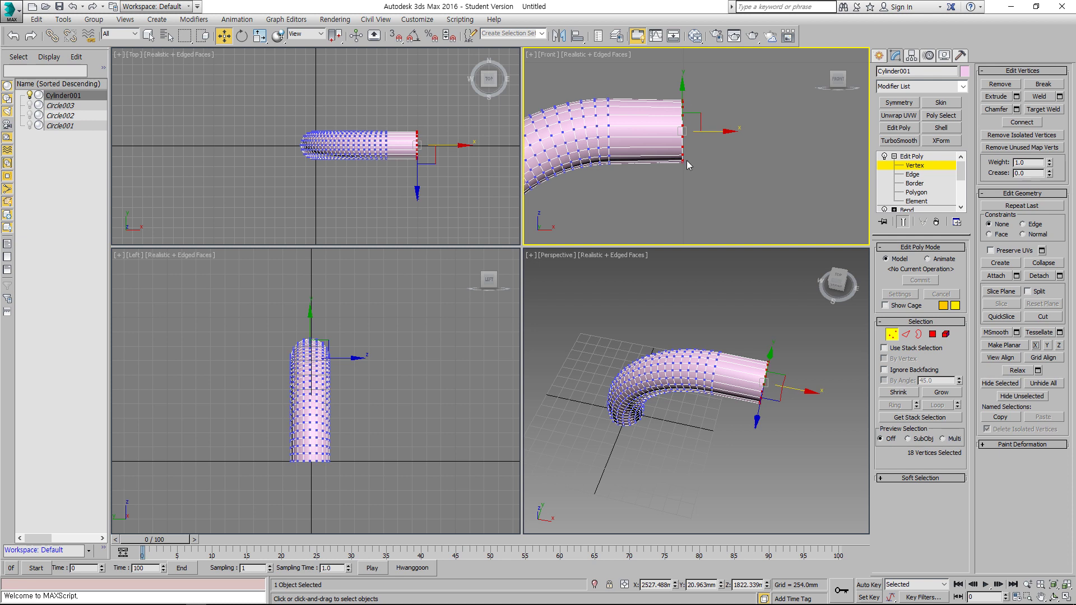
left_click_drag(711, 130, 801, 130)
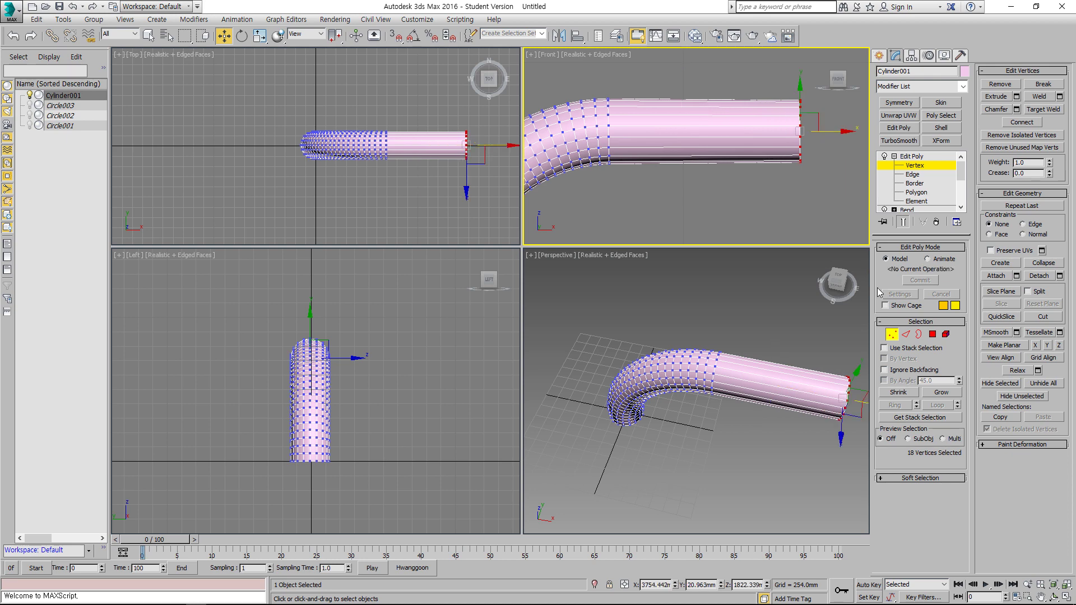
Select the lengthwise edges of the tube's straight extension and connect them with 14 segments.
left_click(906, 334)
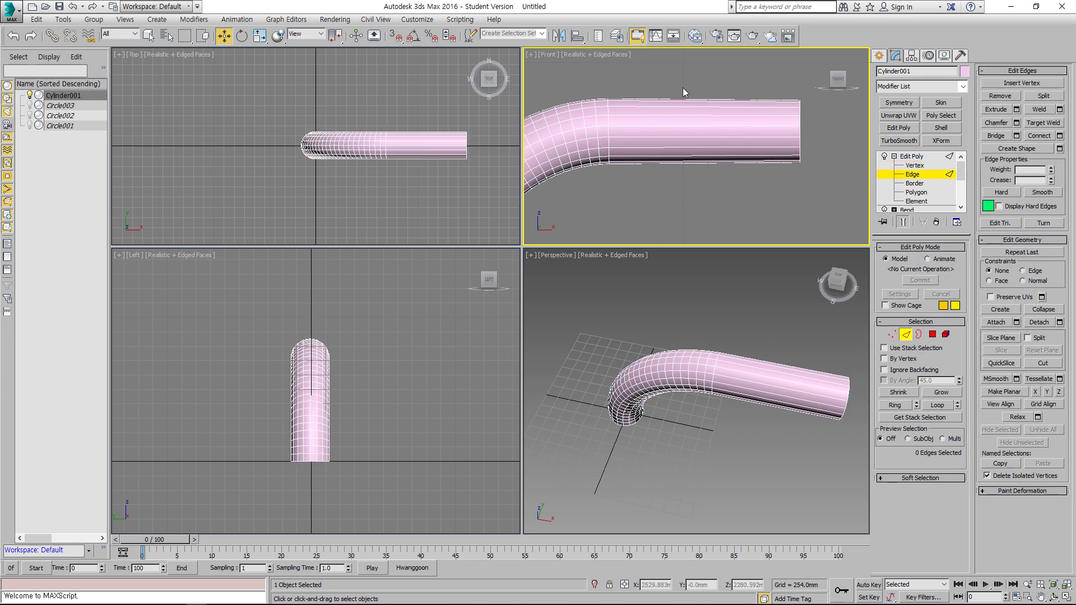
left_click_drag(682, 88, 726, 181)
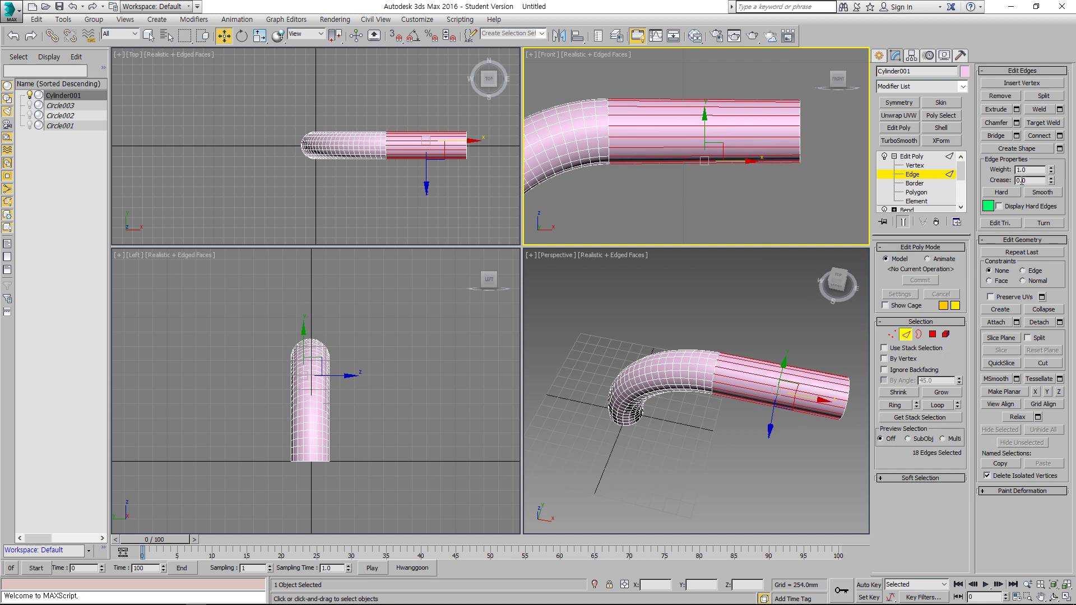
left_click(1060, 135)
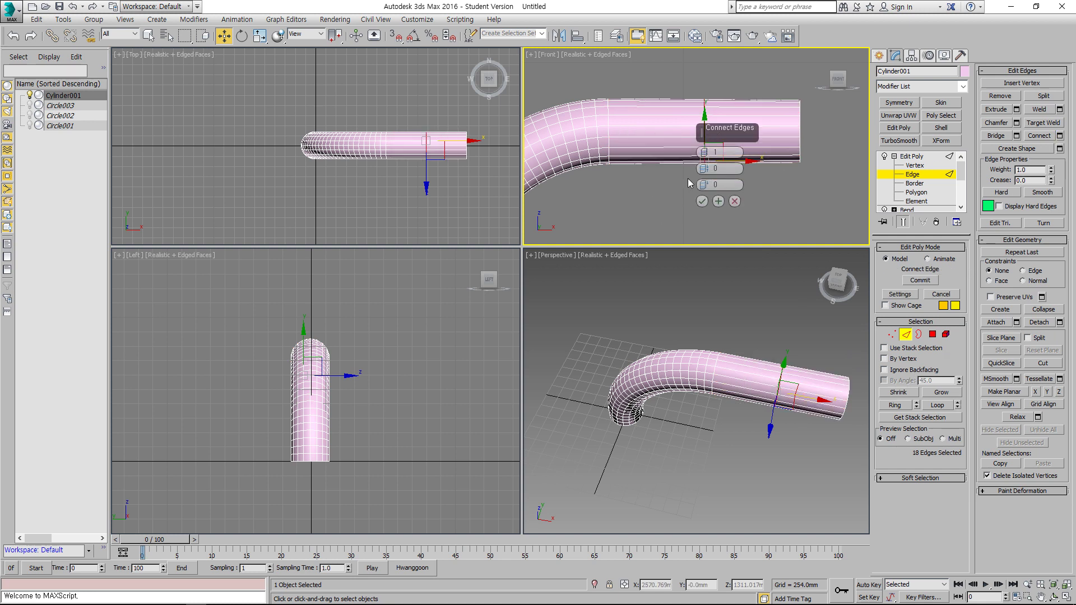
left_click_drag(705, 152, 711, 117)
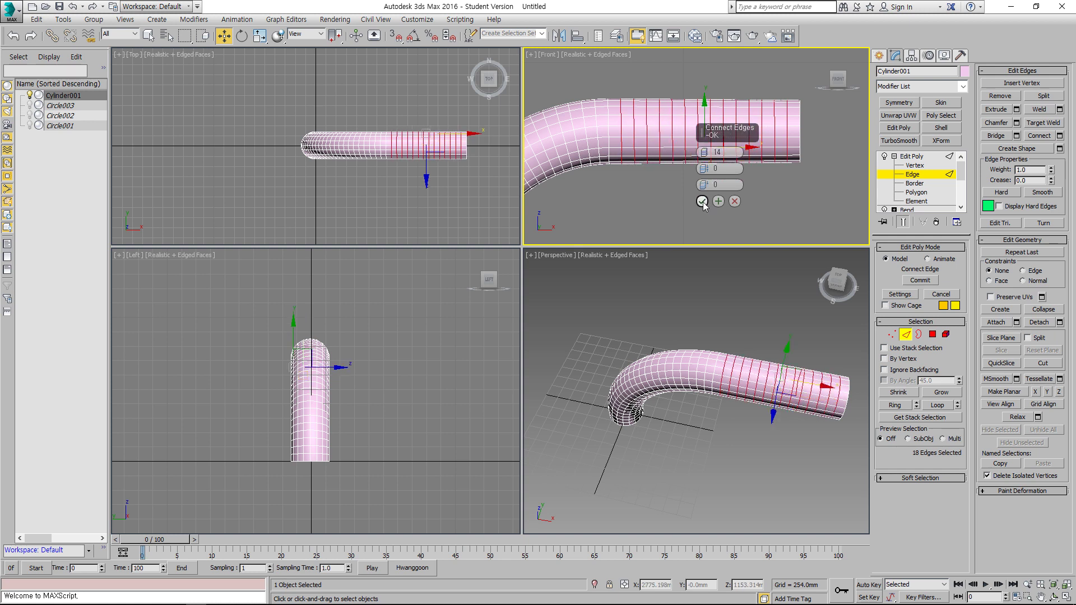
left_click(702, 202)
left_click(697, 202)
scroll(697, 202, "down", 2)
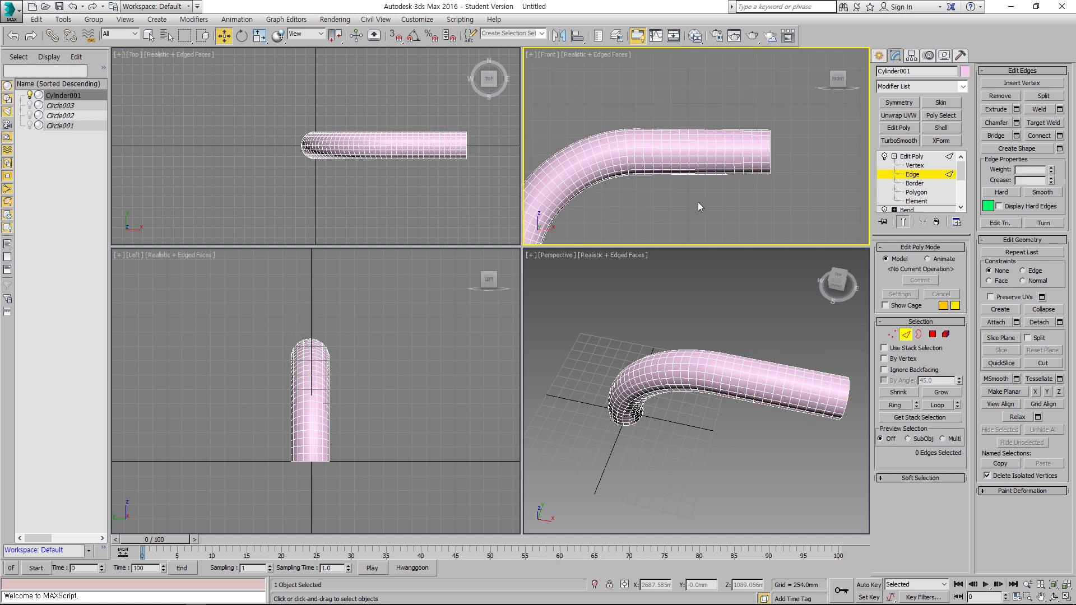
scroll(686, 213, "down", 2)
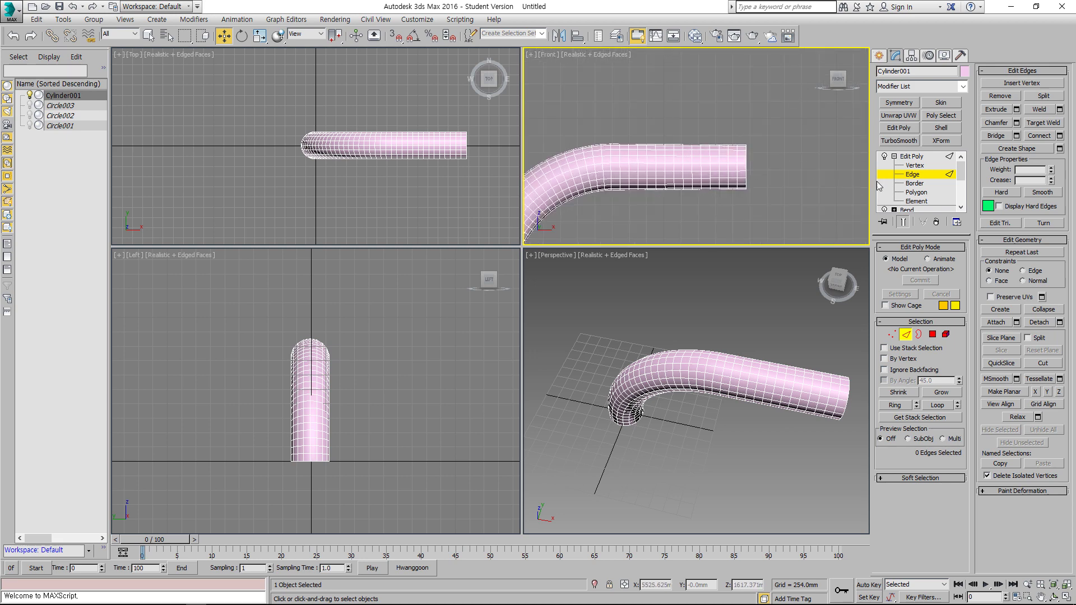
Select the vertices of the straight section's outer part in the Front view and apply a second Bend modifier to them.
left_click(914, 165)
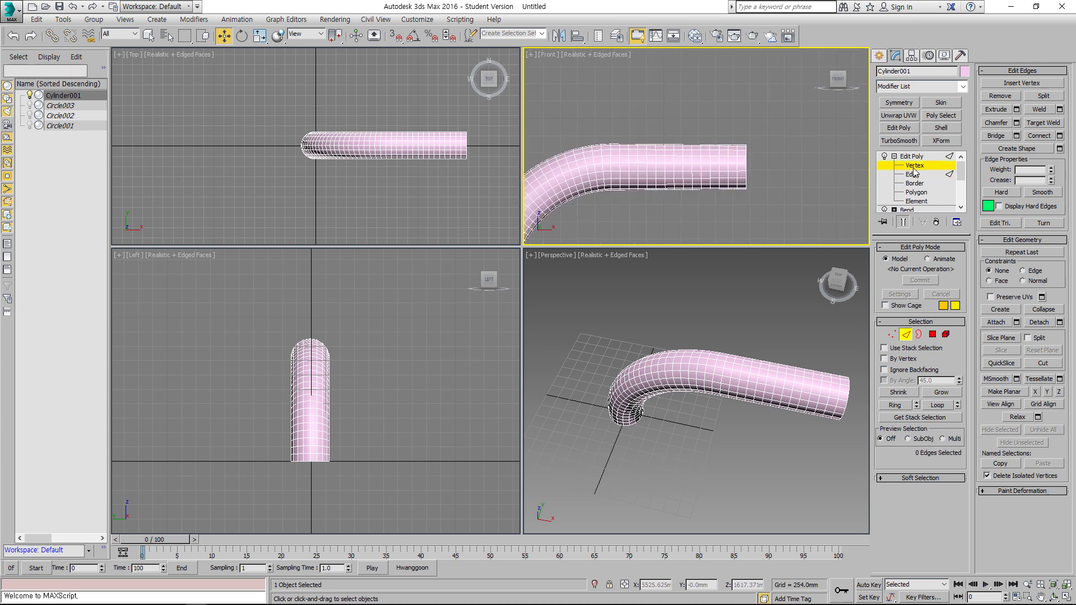
left_click_drag(689, 125, 784, 221)
left_click(964, 87)
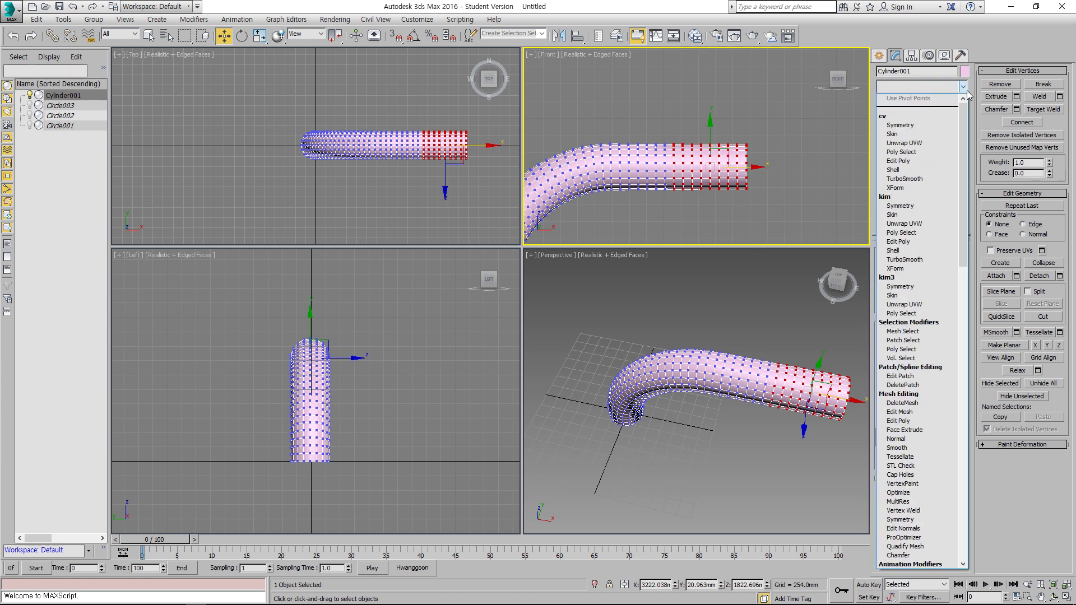
left_click_drag(964, 114, 964, 333)
left_click(920, 356)
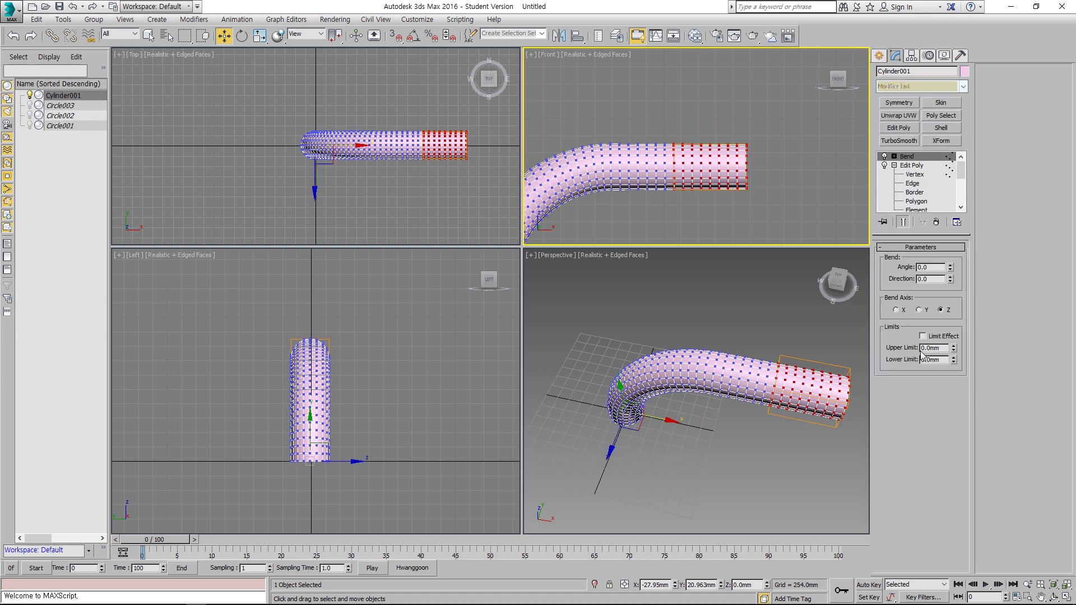
Try a 2-degree angle on the second Bend, set its axis to X and return the angle to 0.
mouse_move(952, 270)
left_mouse_down()
mouse_move(953, 259)
mouse_move(953, 269)
left_mouse_up()
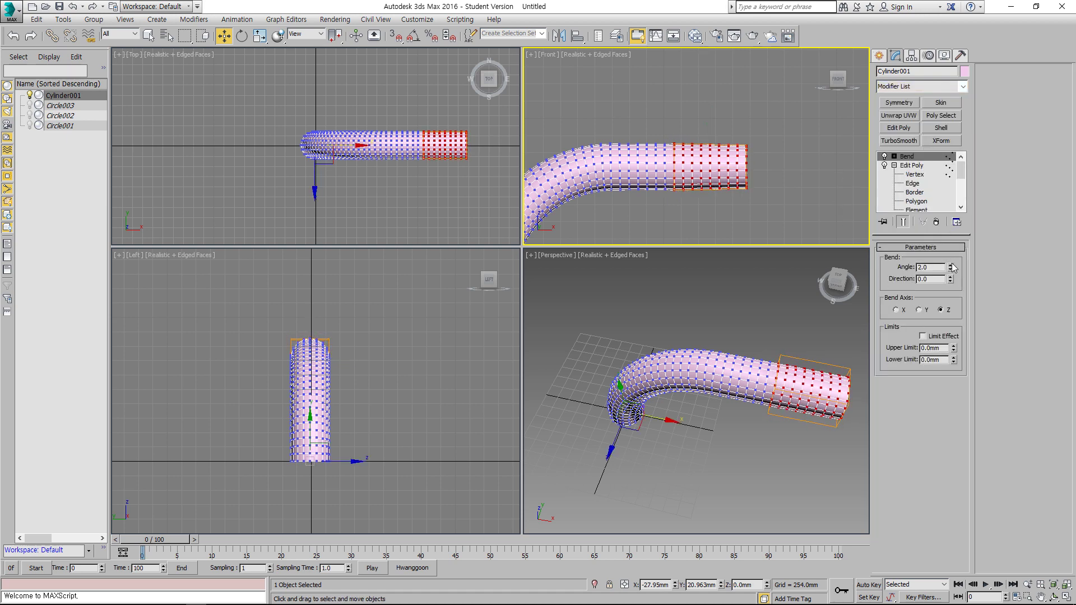
left_click(897, 310)
mouse_move(950, 268)
left_mouse_down()
mouse_move(949, 238)
mouse_move(948, 267)
left_mouse_up()
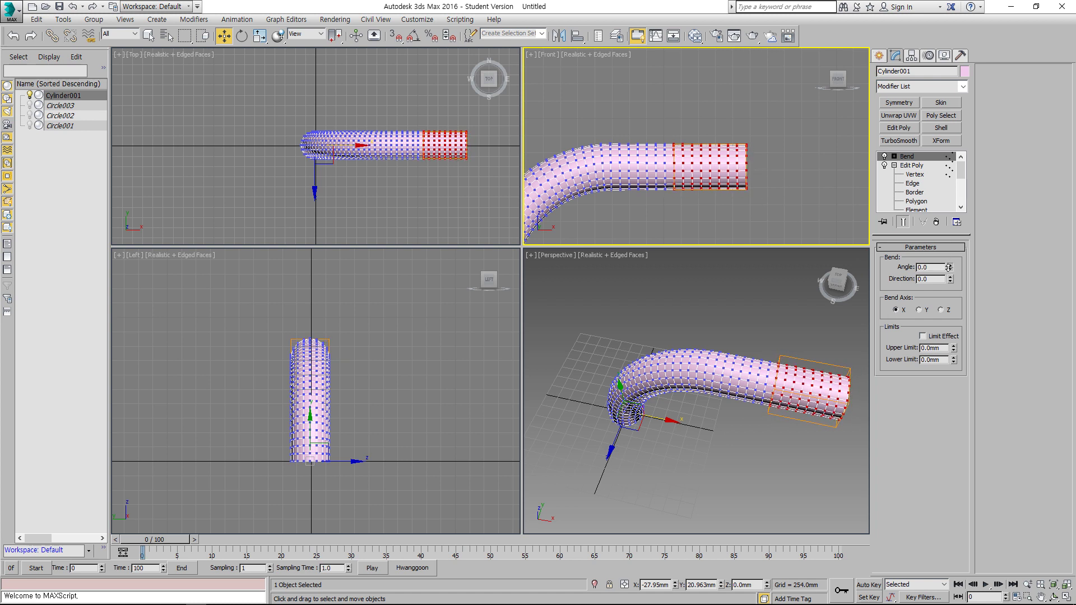
Move the second Bend's Center along X to the inner boundary of the selected vertices, at about 2708 mm.
left_click(894, 157)
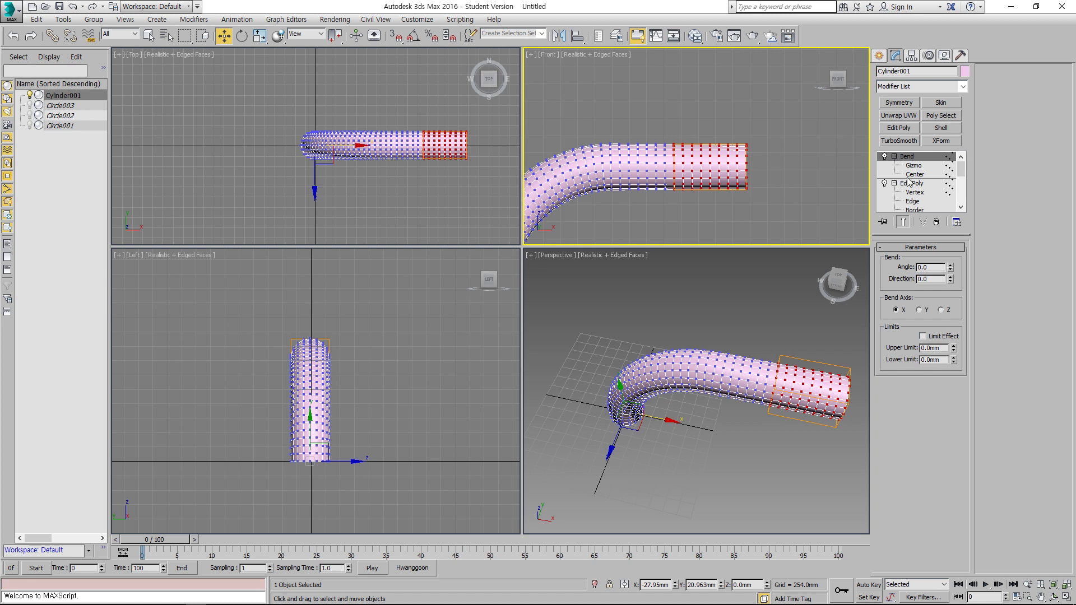
left_click(912, 175)
left_click_drag(758, 174, 723, 170)
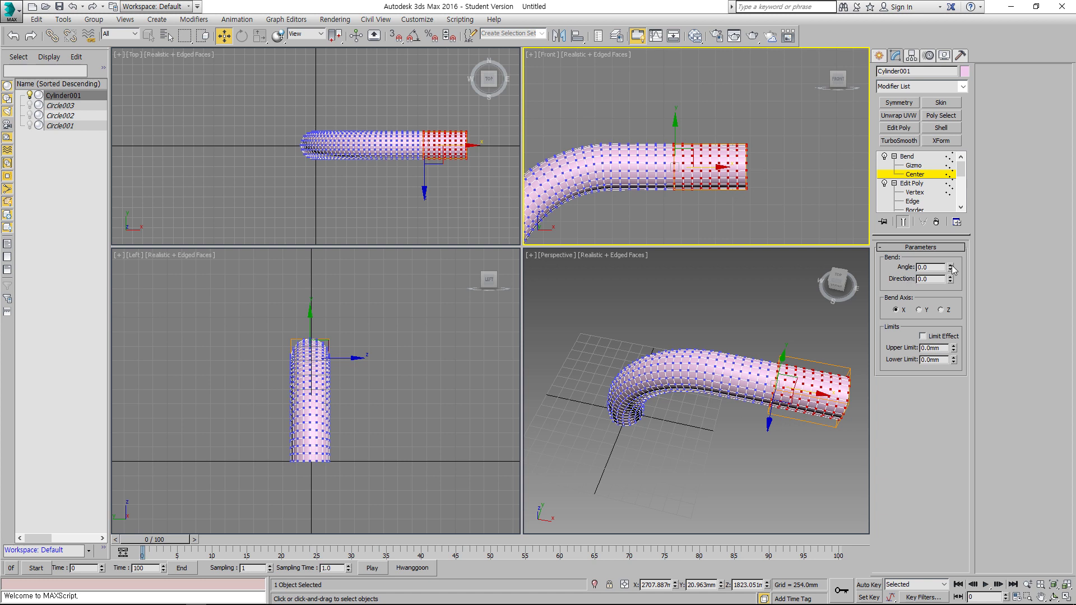
Set the second Bend's angle to -94.5 so the tube's end curves upward, and check it in the Front view.
left_click_drag(950, 267, 952, 372)
scroll(766, 202, "down", 5)
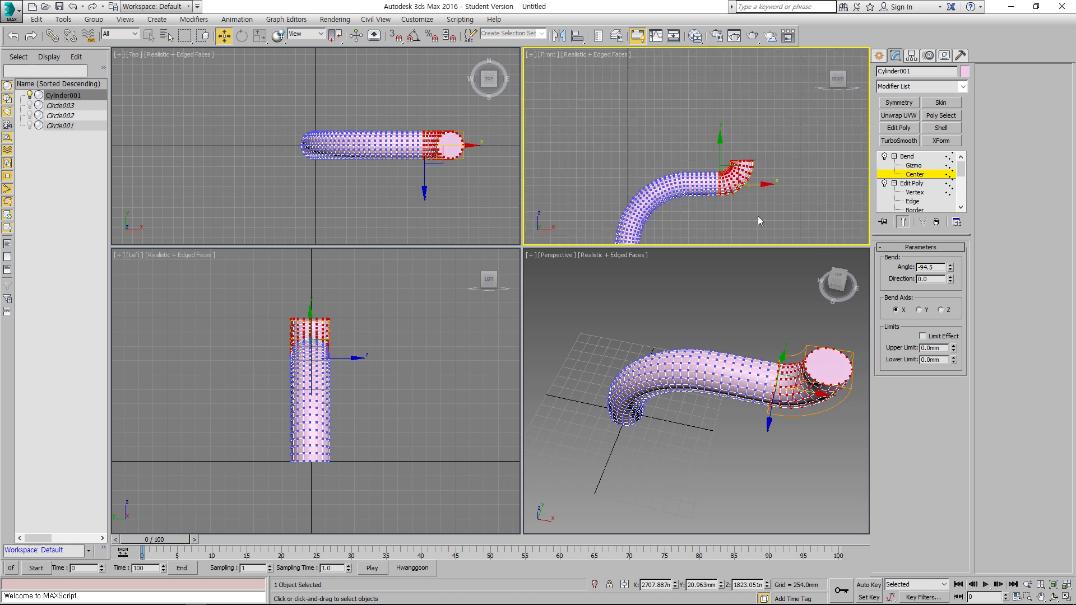
middle_click_drag(657, 190, 651, 211)
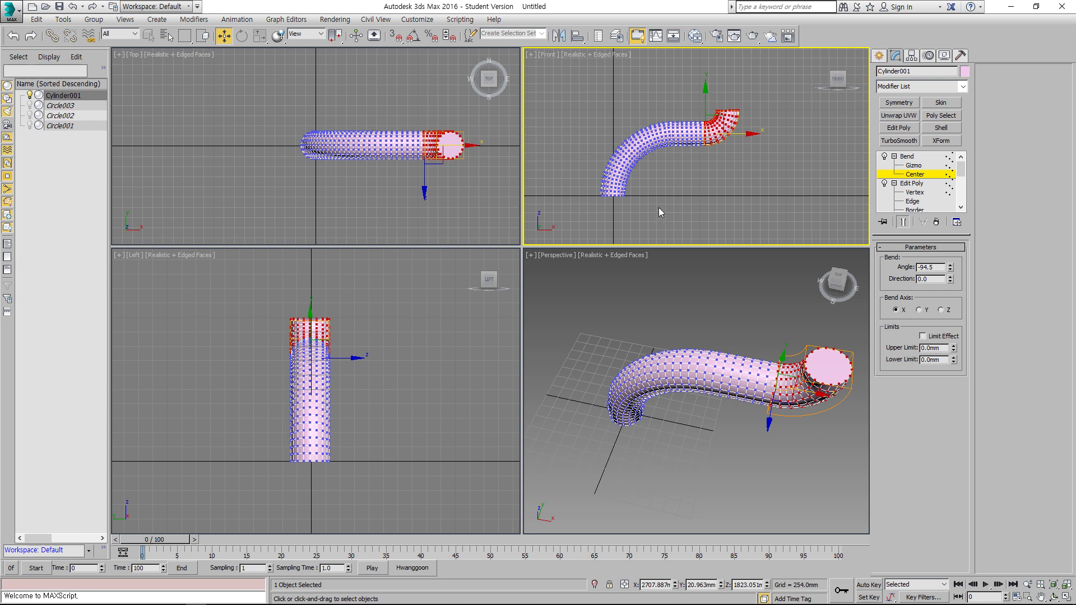
middle_click_drag(643, 204, 640, 207)
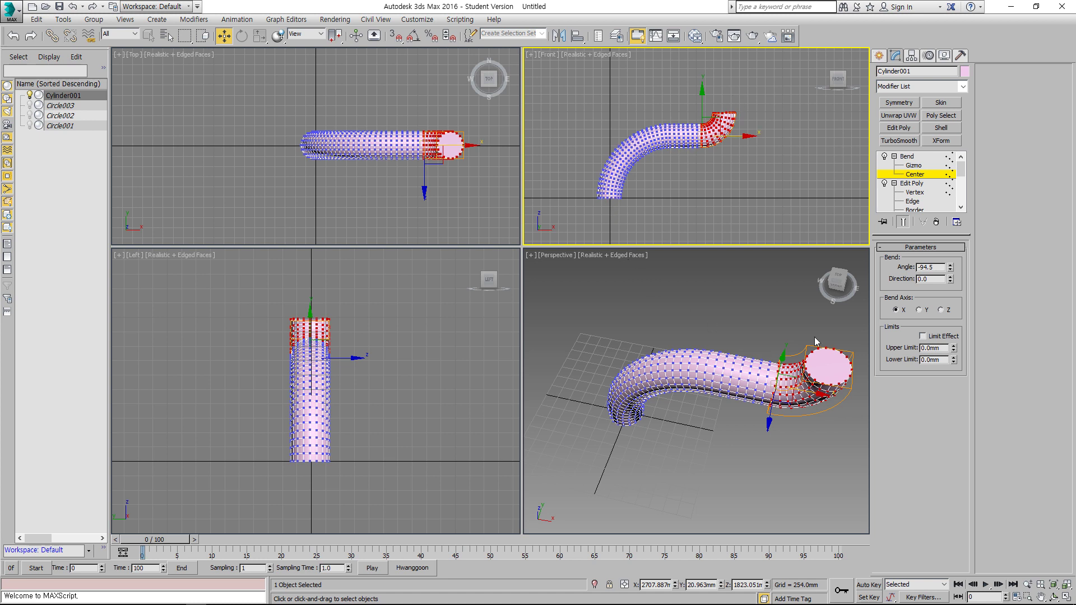
Collapse the sublevels of the upper Bend, Edit Poly and Editable Poly entries in the modifier stack.
left_click(903, 156)
left_click(895, 157)
left_click(892, 156)
left_click(894, 157)
left_click(895, 166)
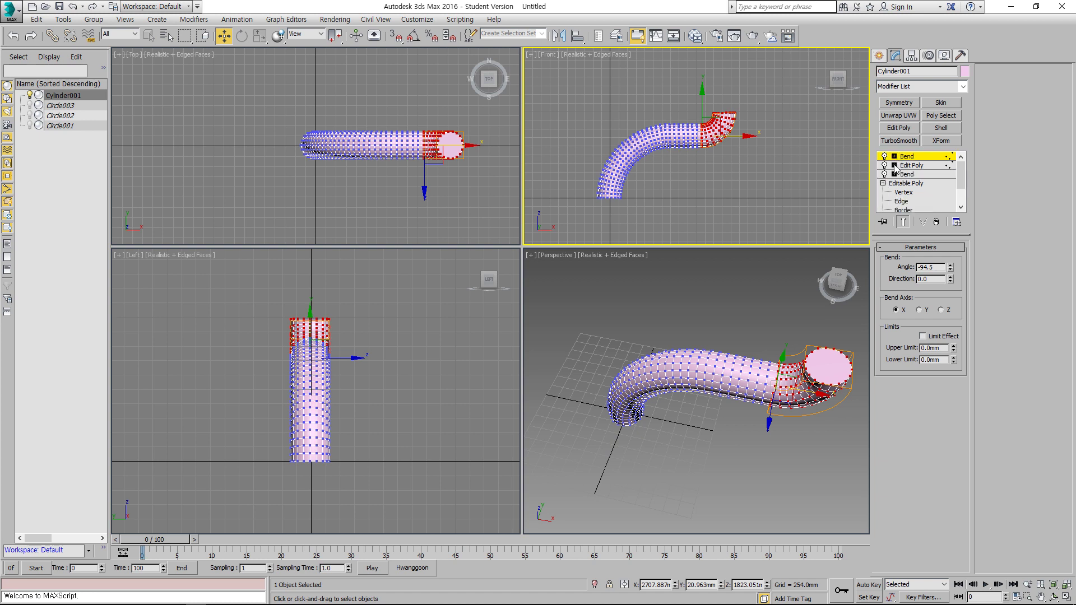
left_click(883, 184)
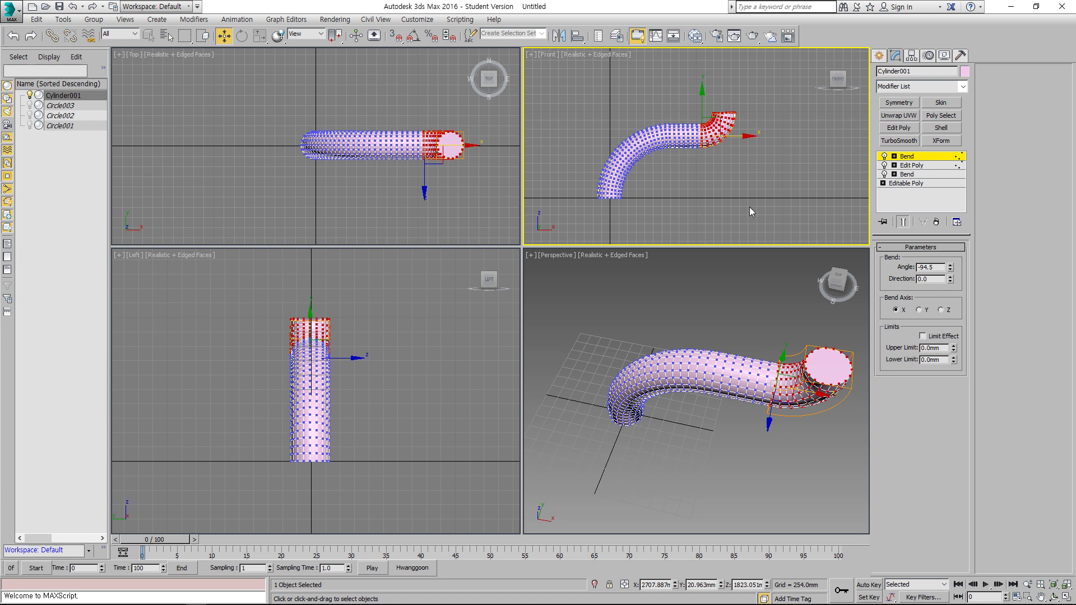
Clear the Edit Poly vertex selection, deselect the bent cylinder and hide it in the scene.
right_click(407, 386)
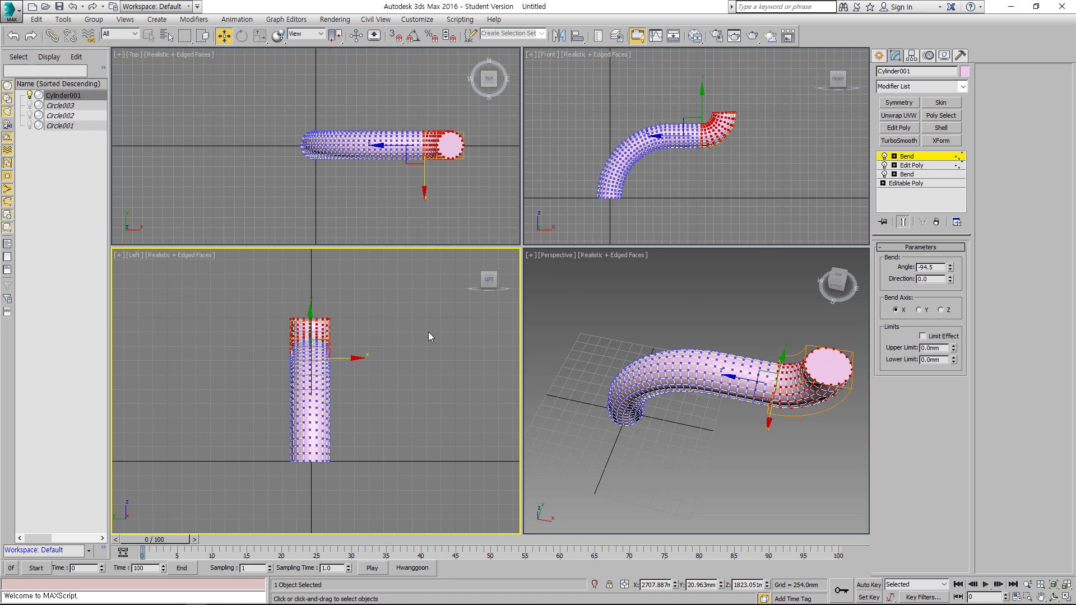
left_click(904, 165)
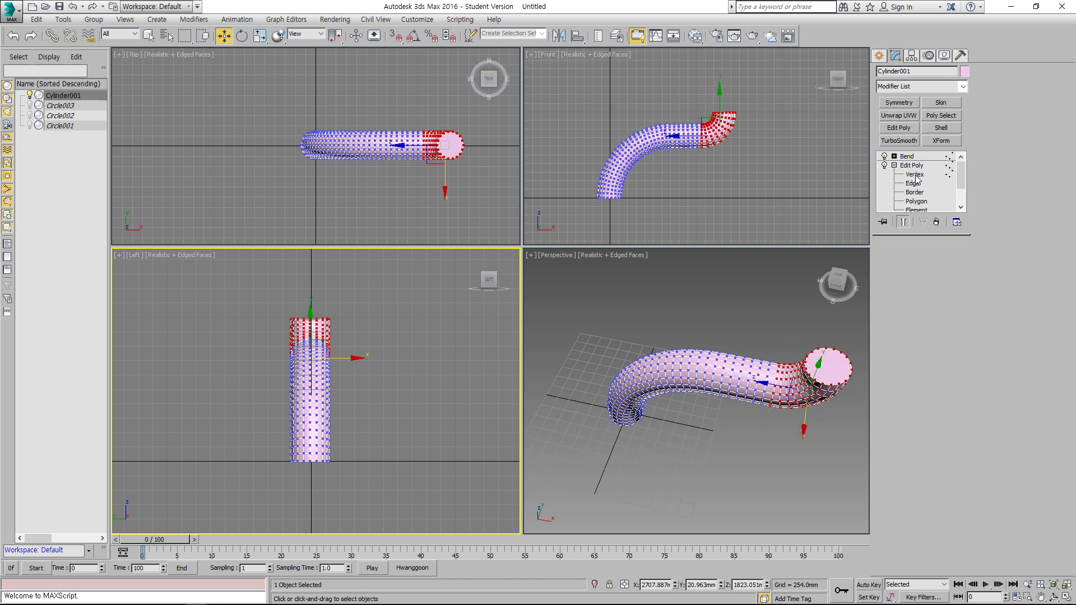
middle_click(701, 289)
left_click(701, 286)
left_click(315, 338)
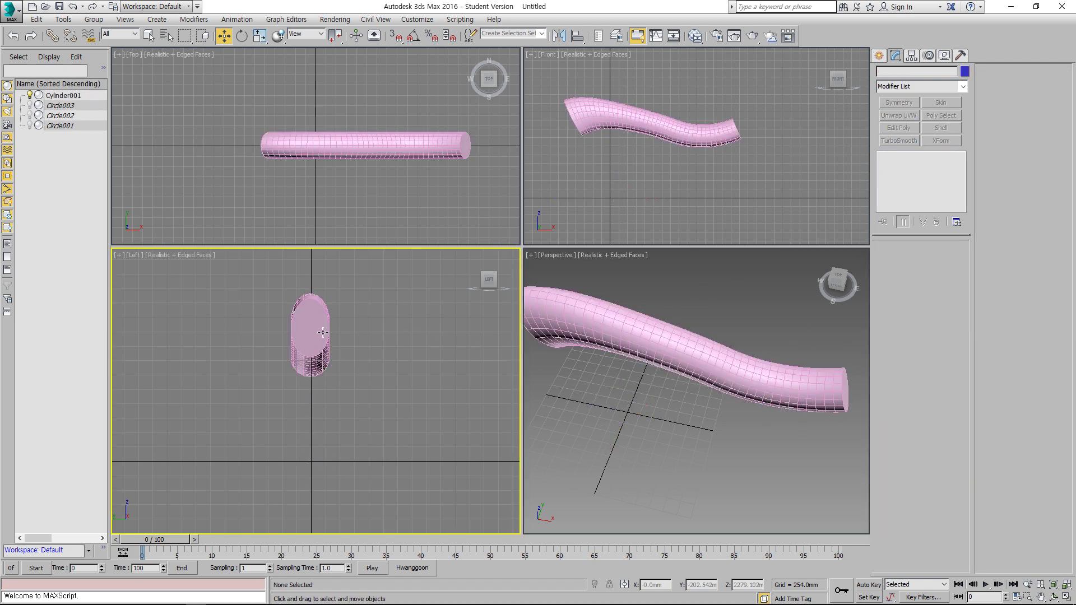
left_click(30, 95)
left_click(317, 283)
left_click(393, 155)
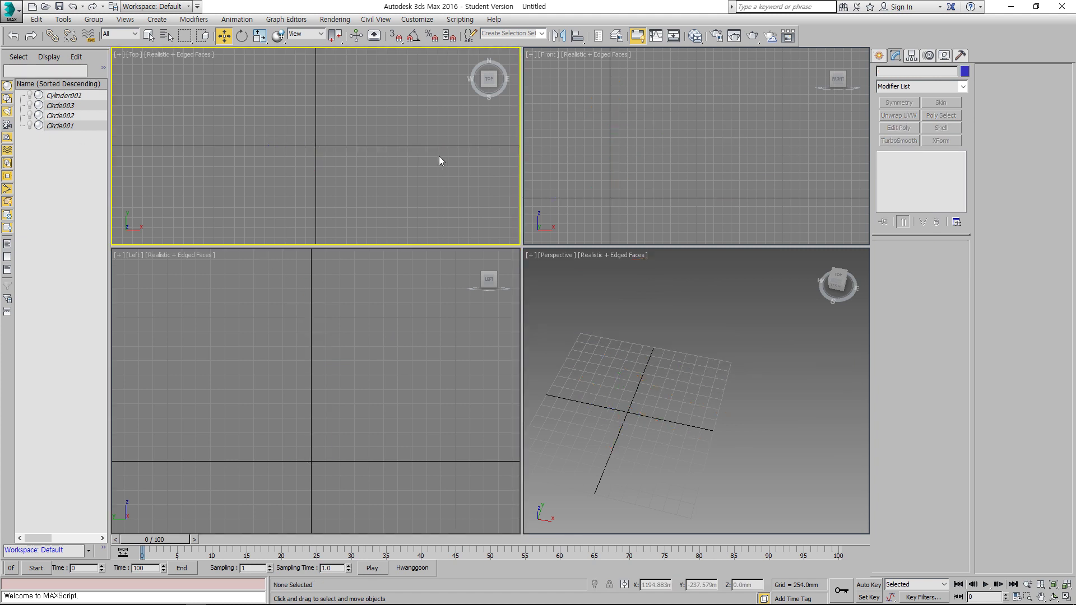
Create a cylinder at the origin in the Top view, about 264 mm in radius and 1943 mm high, with 25 height segments.
left_click(880, 55)
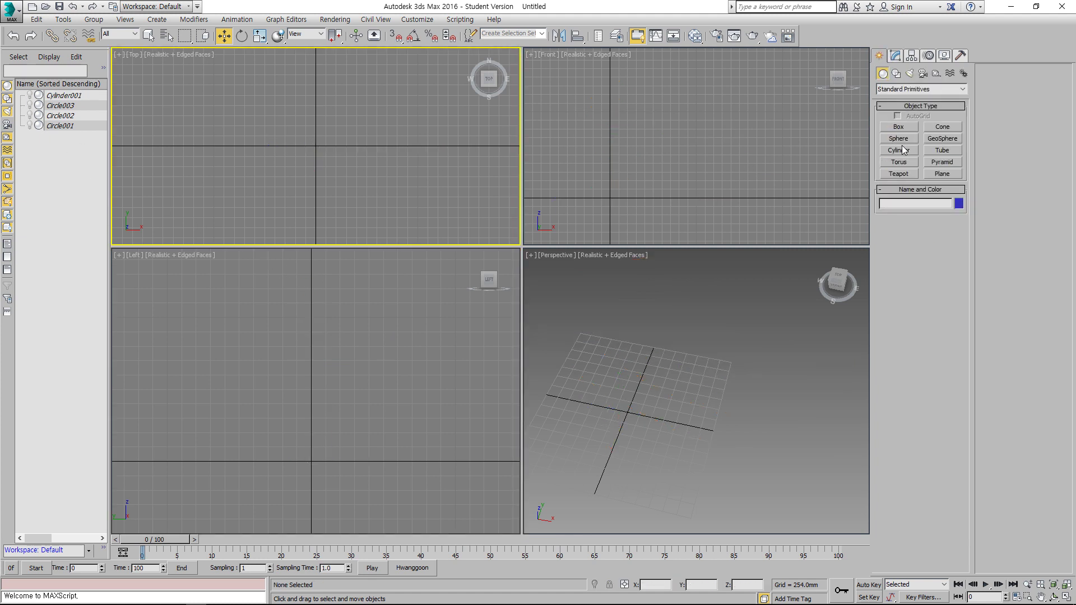
left_click(899, 151)
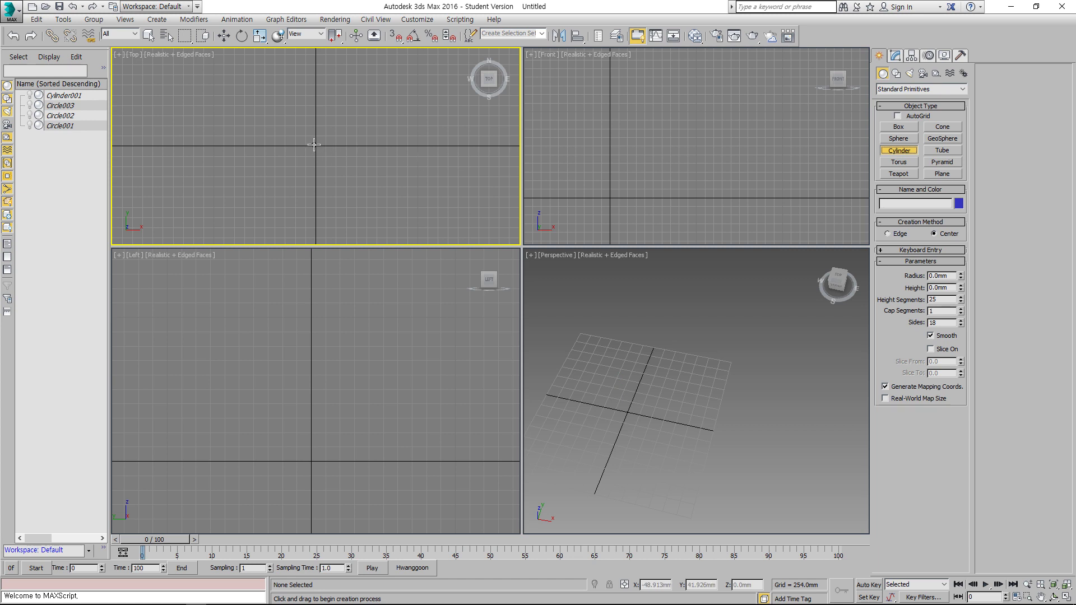
mouse_move(314, 145)
left_mouse_down()
mouse_move(327, 174)
mouse_move(319, 154)
left_mouse_up()
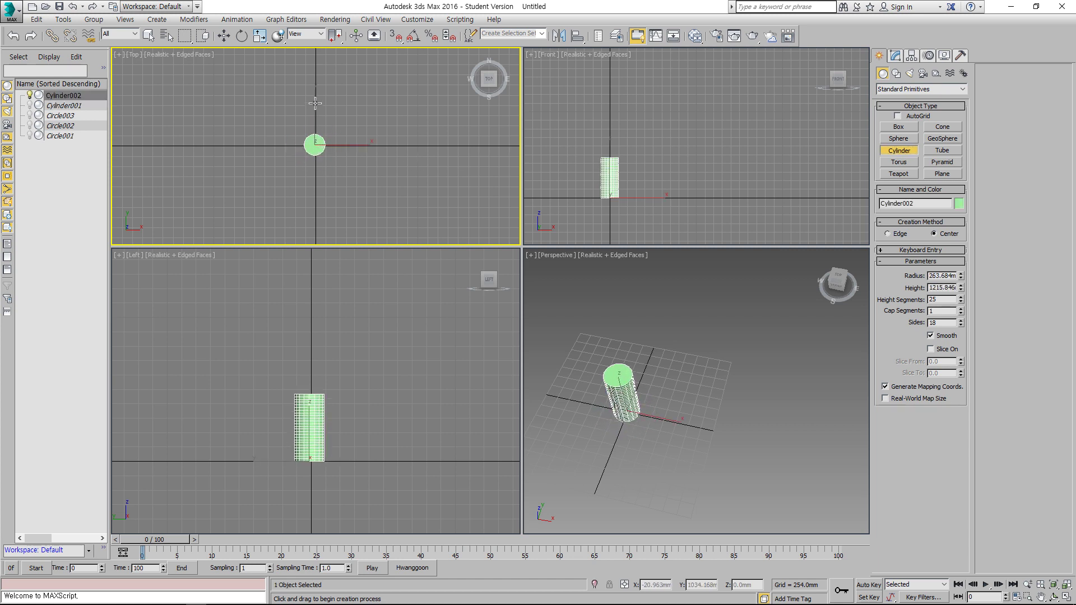
left_click(315, 74)
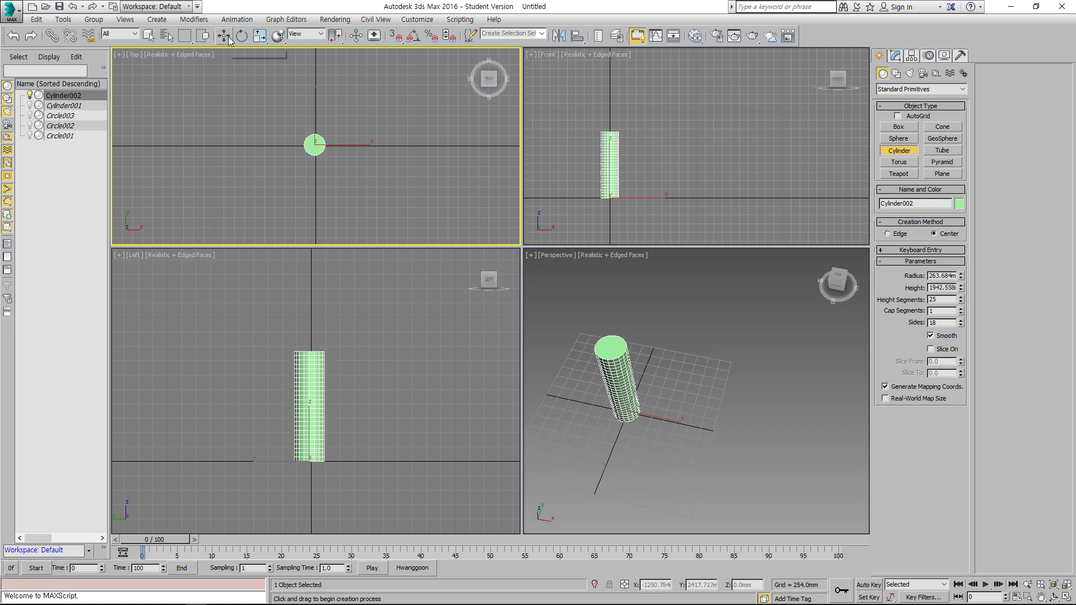
key("w")
left_click(641, 407)
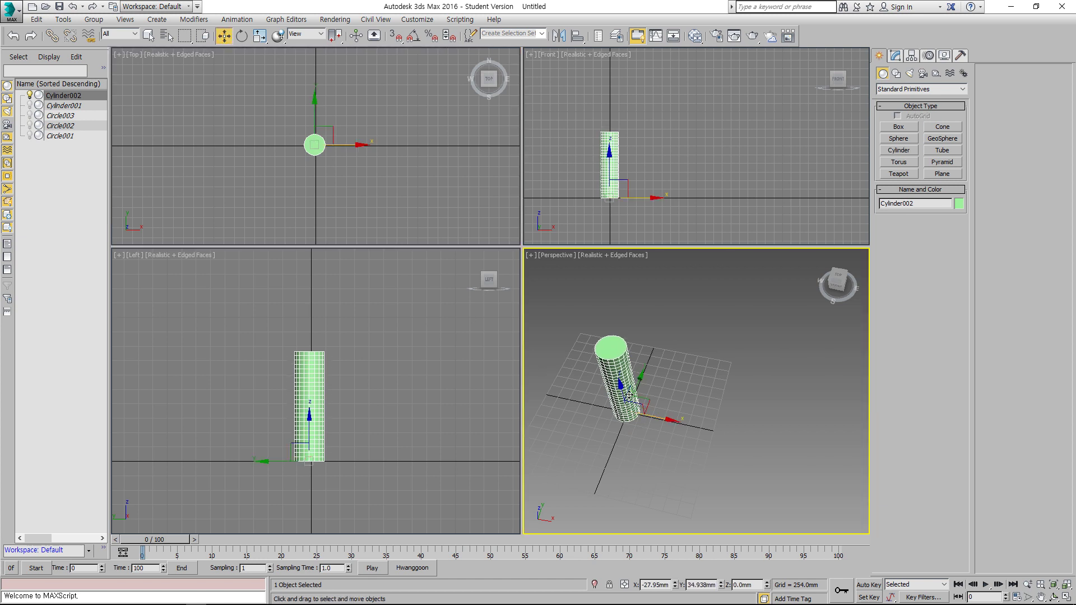
Convert the new cylinder to an Editable Poly and bring it into view in the Left viewport.
right_click(689, 412)
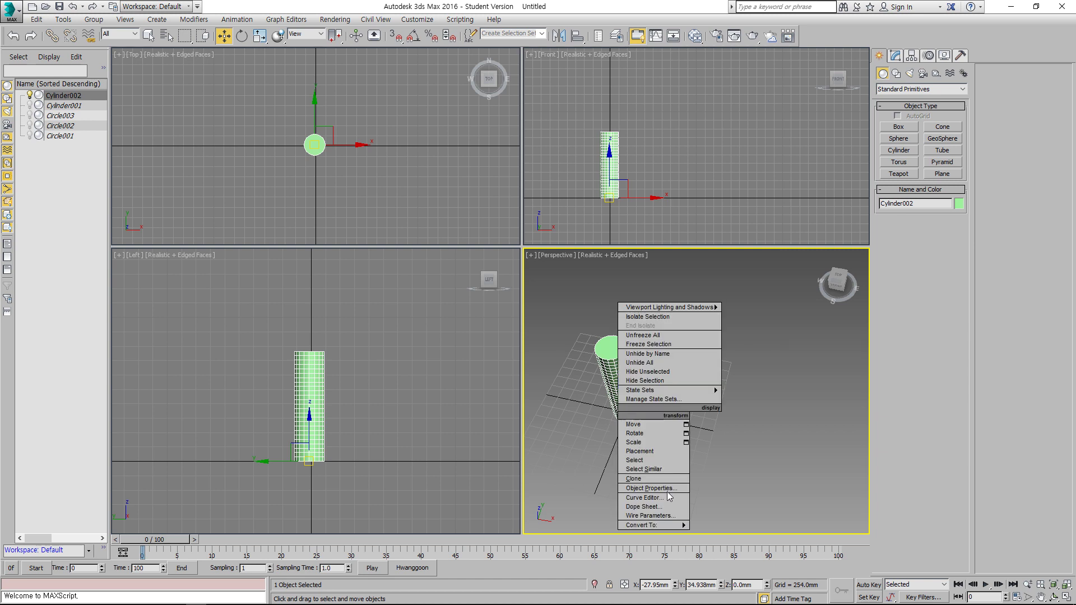
mouse_move(675, 526)
left_click(723, 533)
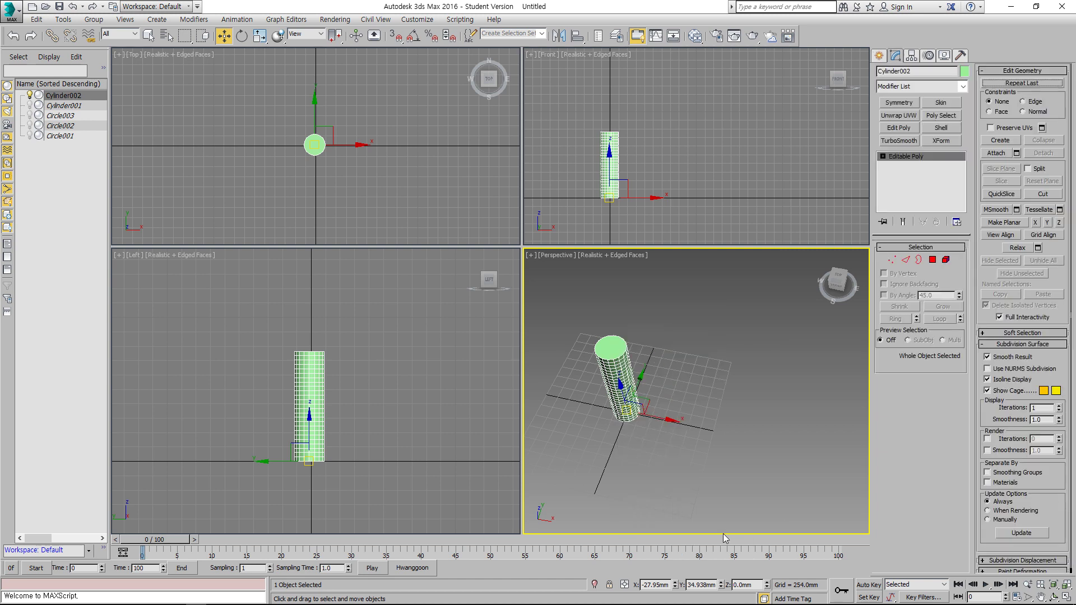
right_click(391, 414)
left_click(390, 413)
left_click(311, 388)
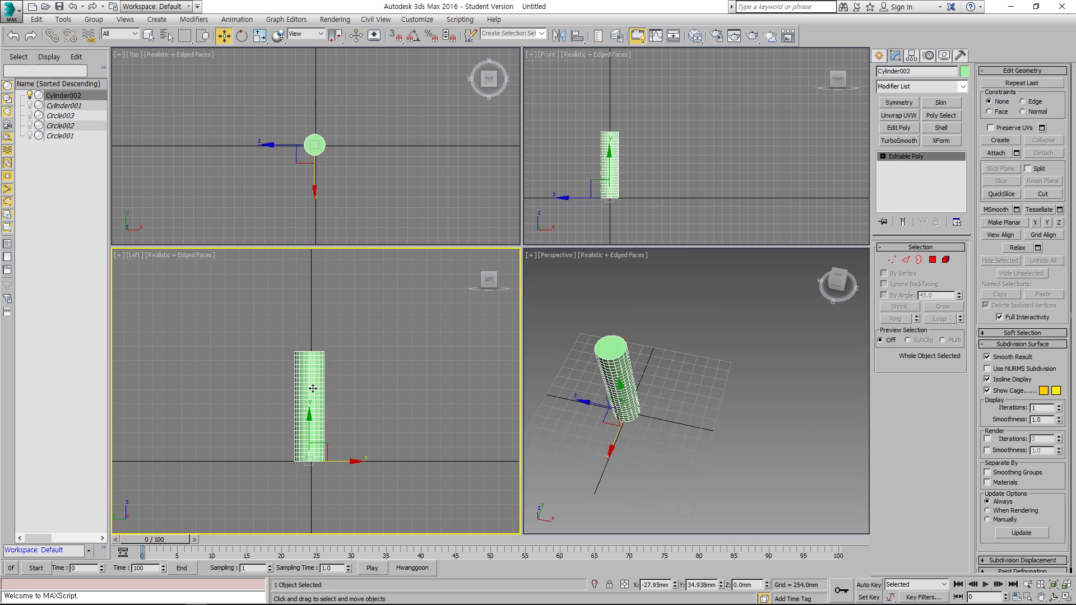
middle_click_drag(343, 390, 353, 385)
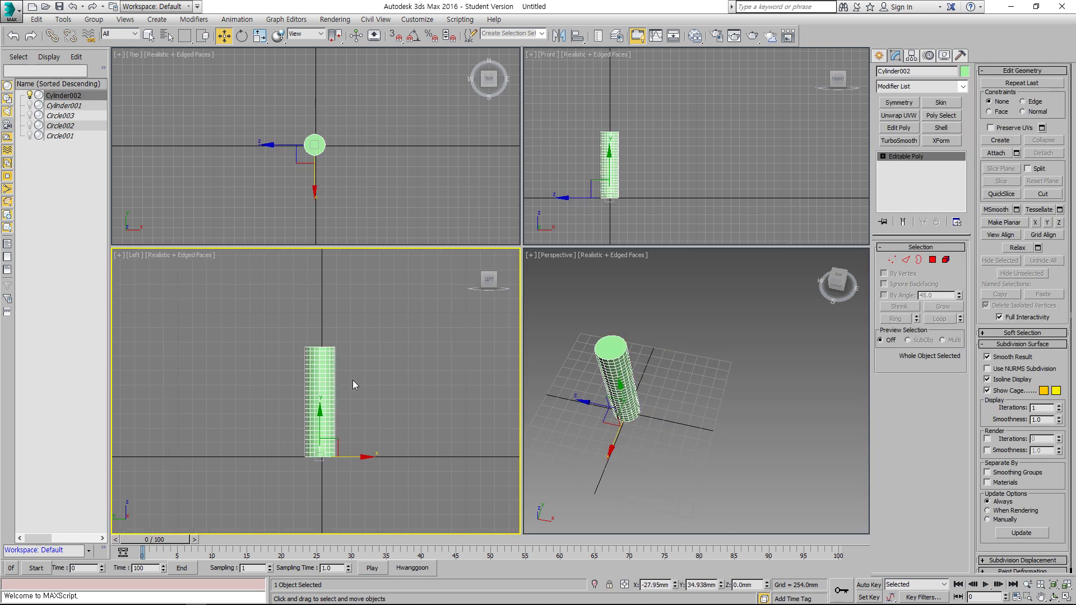
Add an FFD 4x4x4 modifier to the cylinder and activate its Control Points sublevel.
left_click(962, 88)
left_click_drag(966, 131, 954, 308)
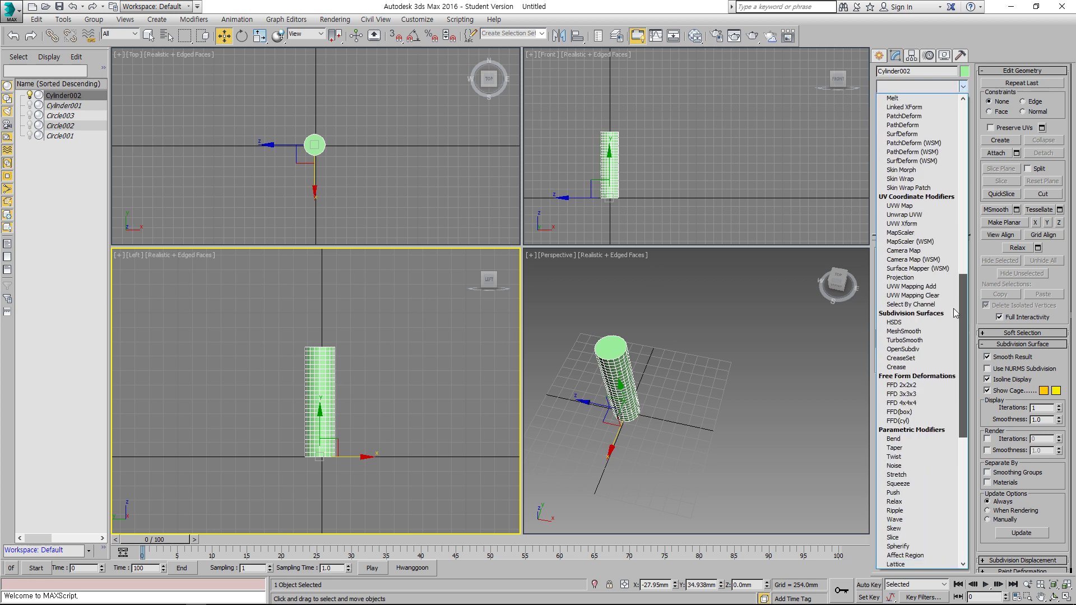
left_click(919, 404)
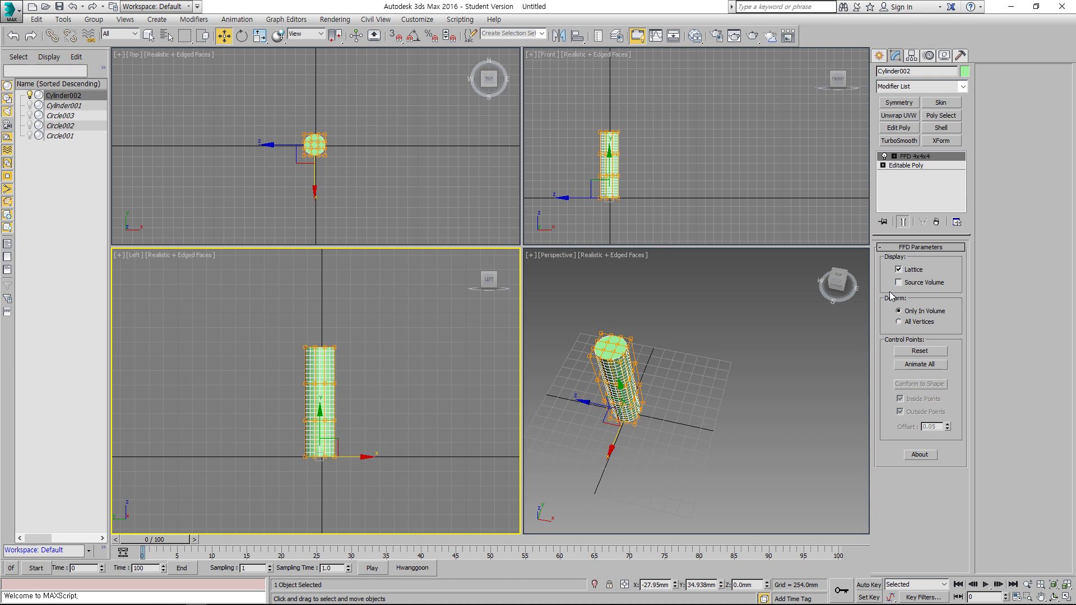
left_click(895, 156)
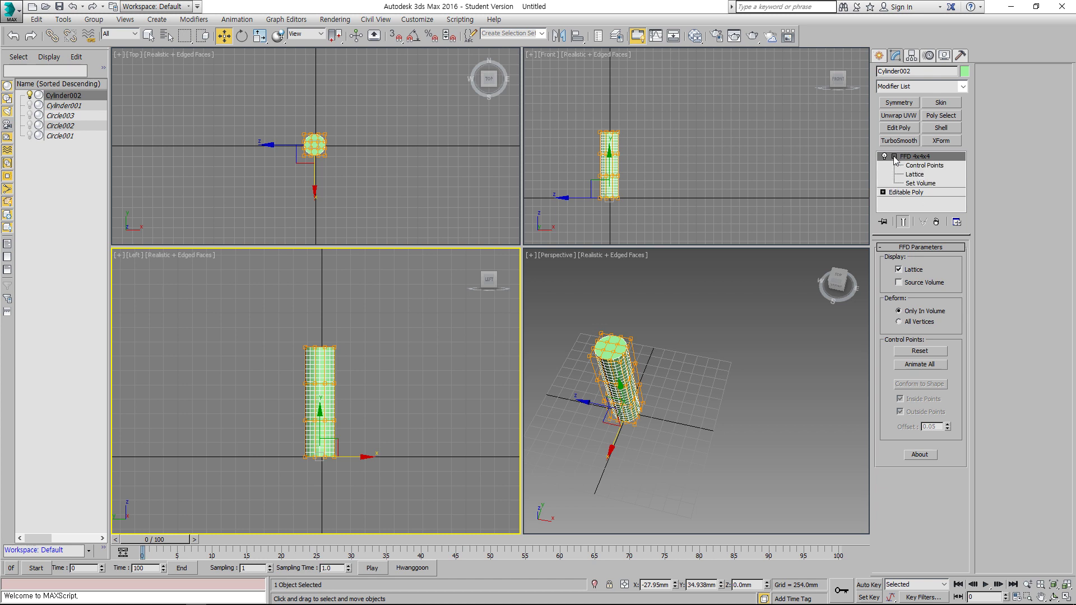
left_click(914, 167)
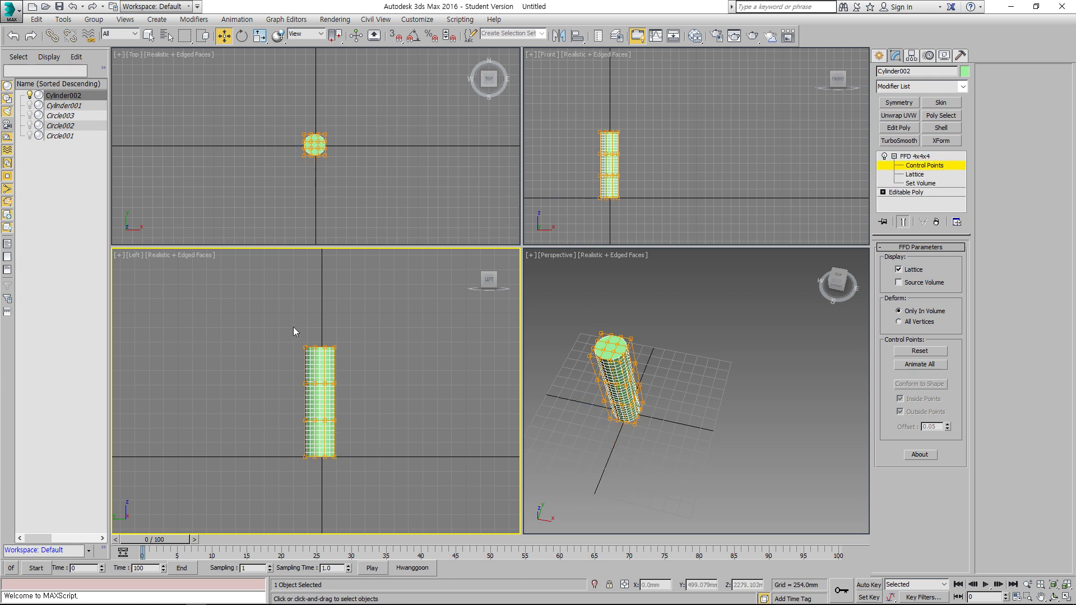
Undo a trial move of the top control points, reselect them and scale them uniformly to about three times their width to flare the cylinder.
left_click_drag(294, 327, 336, 356)
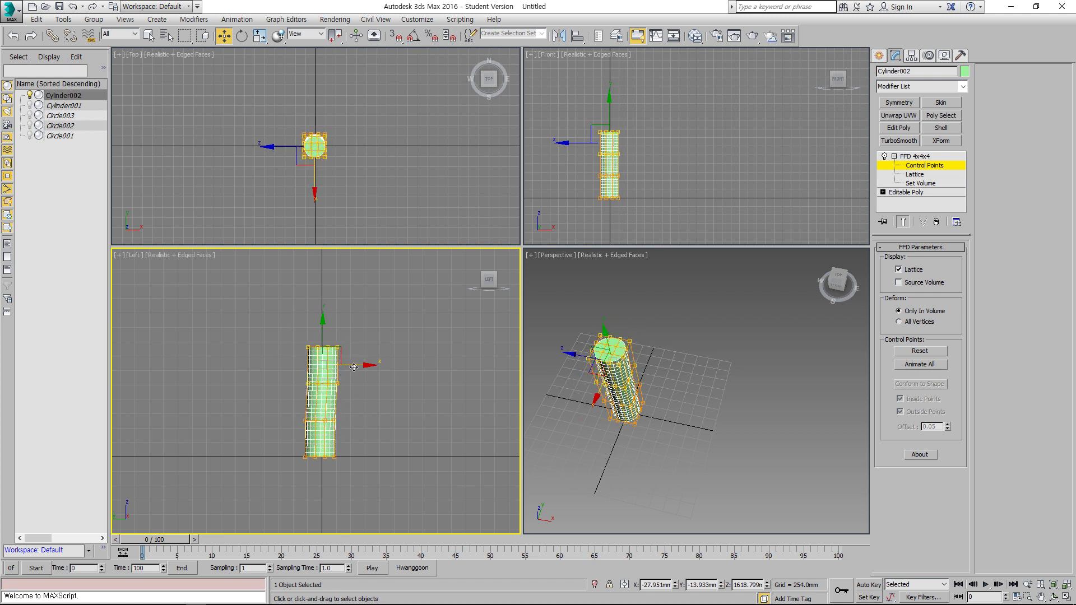
key("ctrl+z")
left_click_drag(281, 327, 351, 362)
scroll(350, 360, "up", 2)
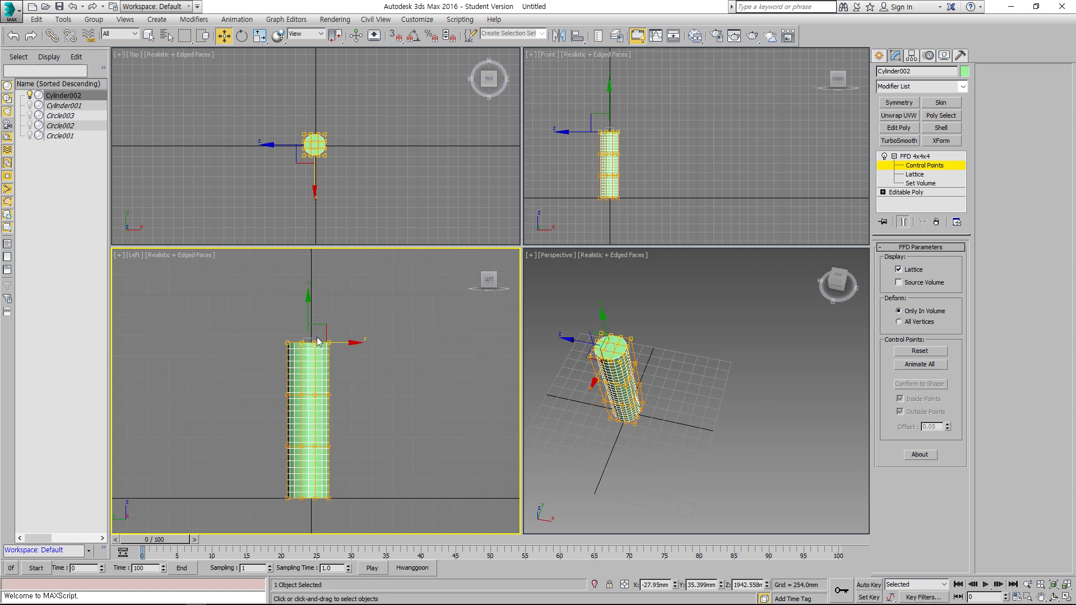
left_click(260, 36)
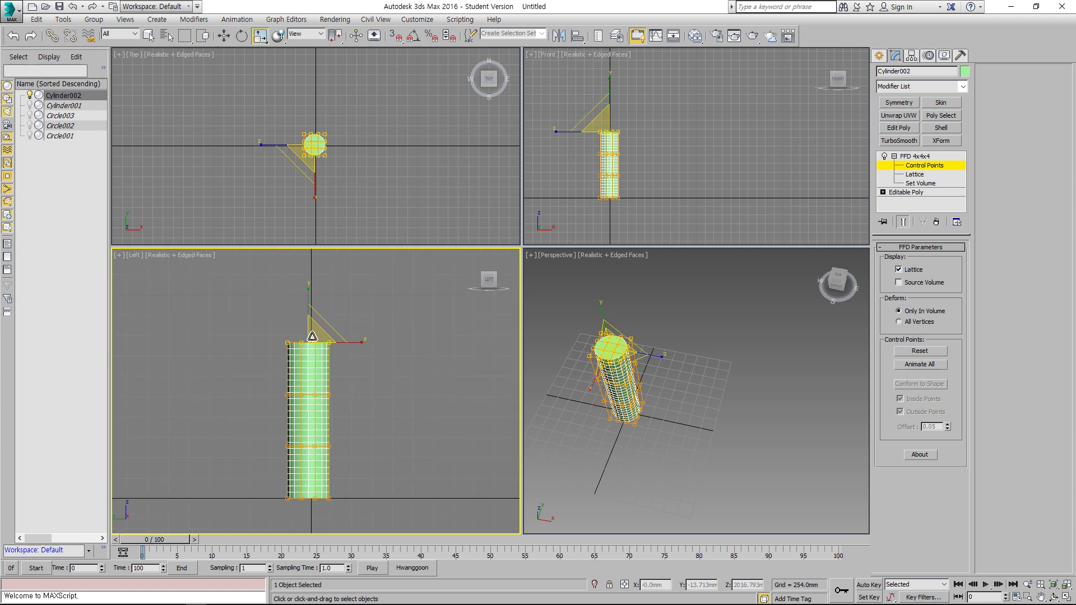
left_click_drag(320, 336, 475, 227)
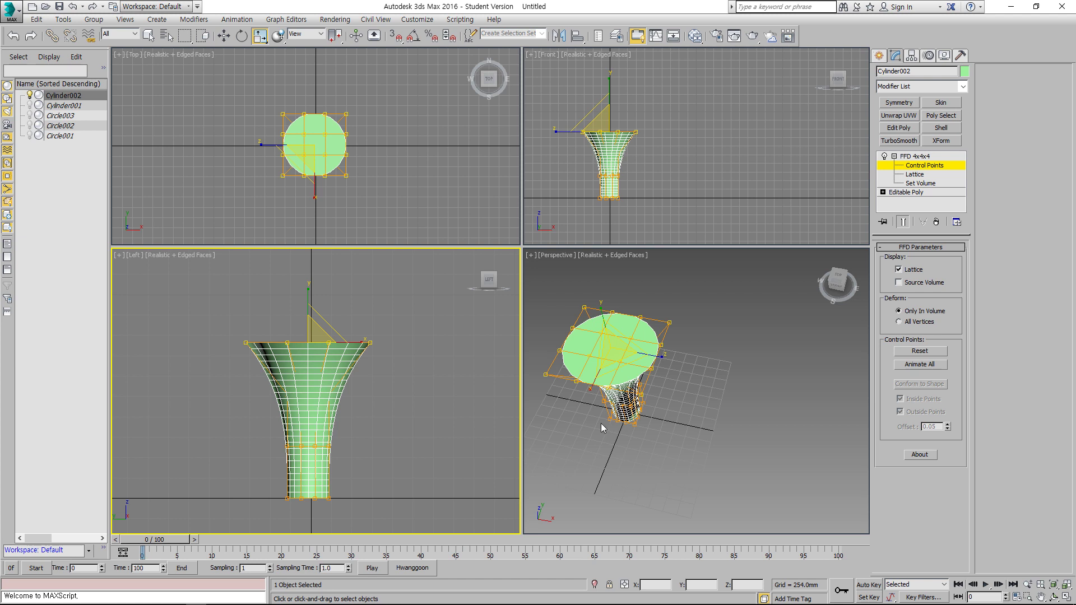
Reselect the top row of control points and rotate it about the vertical axis to twist the flared rim.
middle_click_drag(631, 440, 647, 422, "alt")
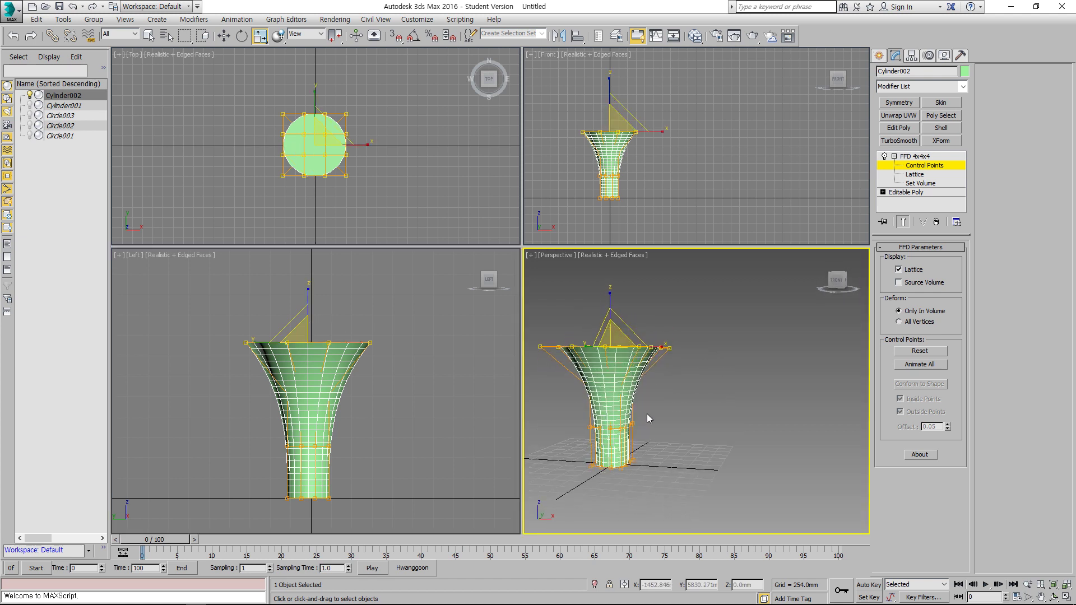
left_click_drag(224, 303, 394, 380)
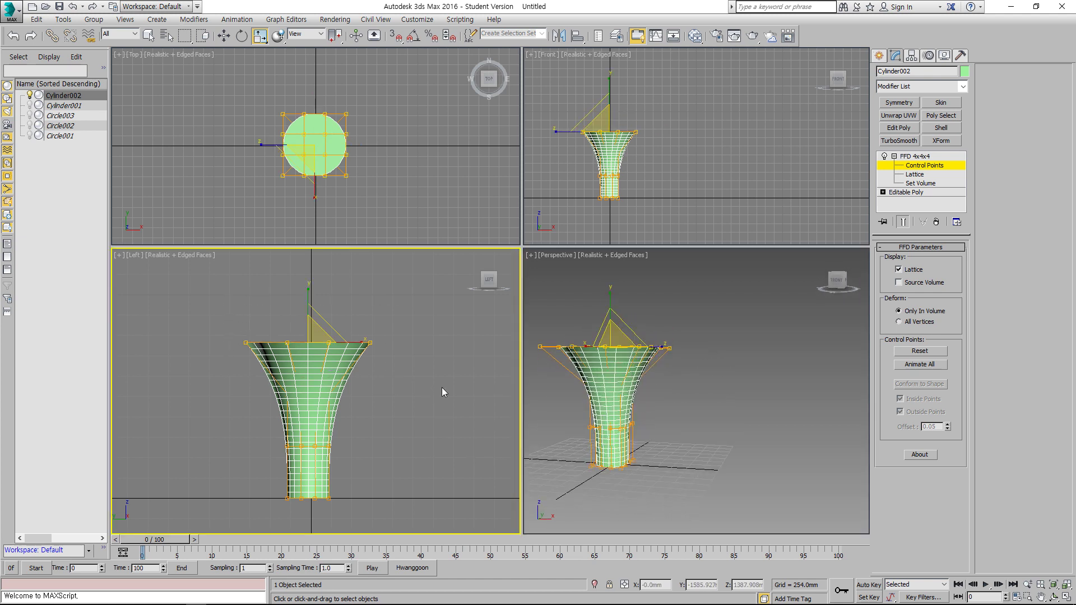
left_click(242, 37)
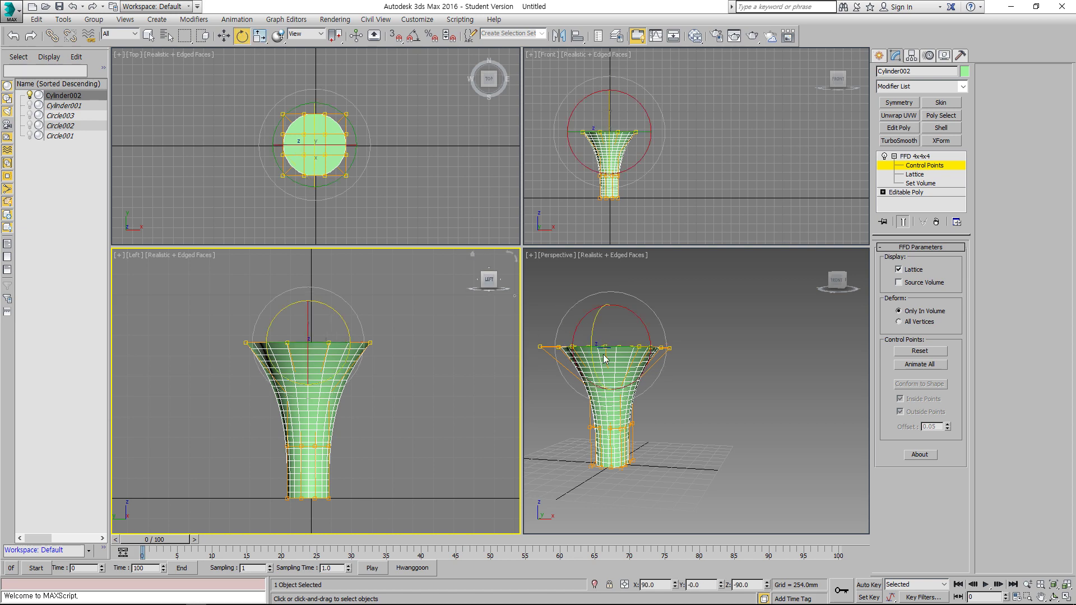
left_click_drag(620, 343, 537, 347)
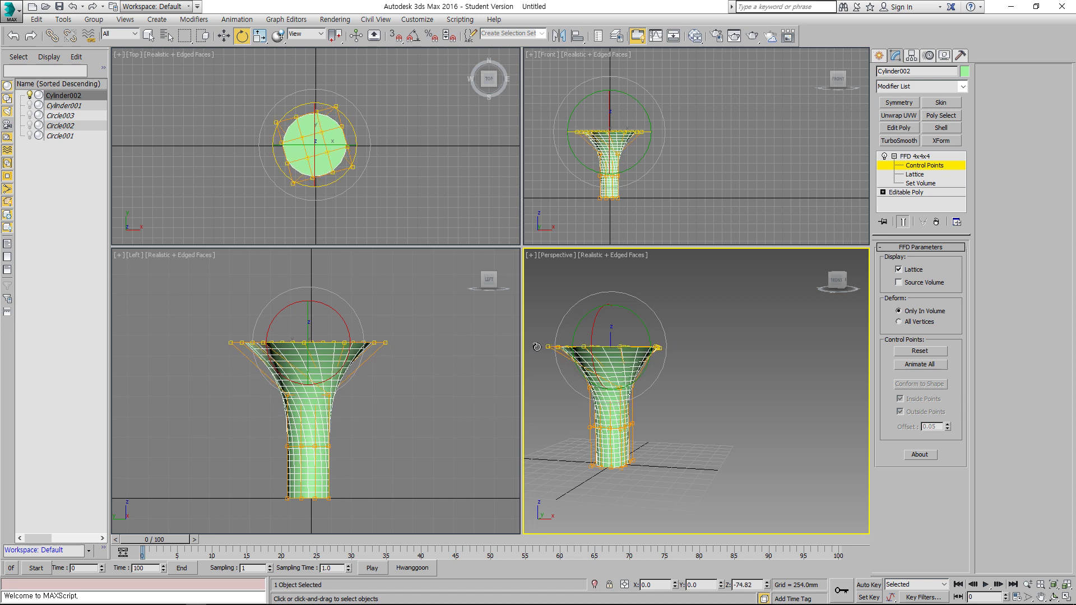
Maximize the Perspective view and rotate the second row of control points from the top about the vertical axis.
left_click(696, 408)
key("alt+w")
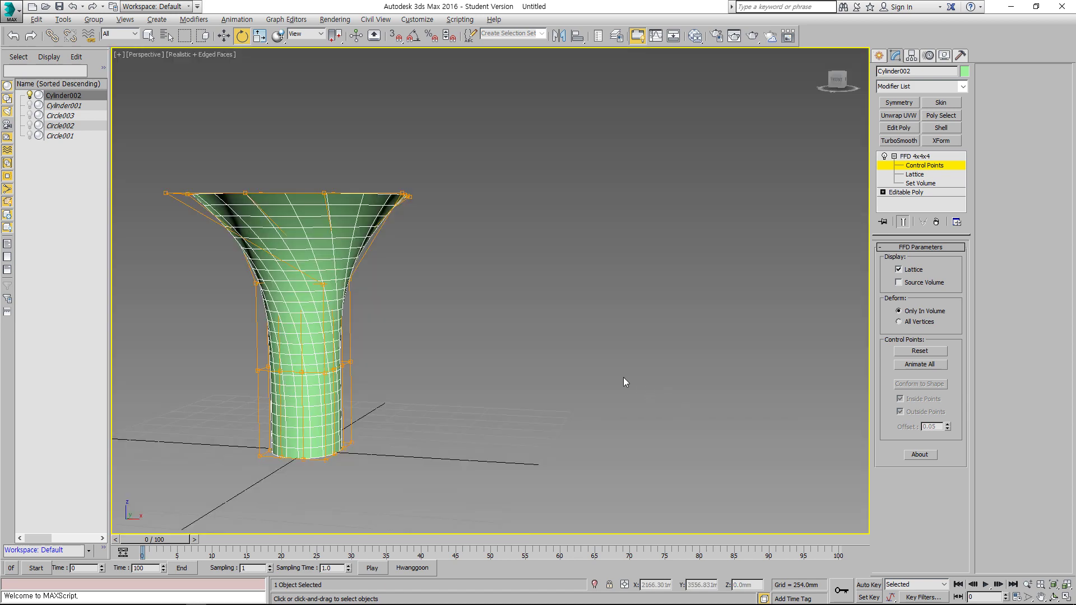
middle_click_drag(624, 378, 313, 302, "alt")
left_click_drag(229, 268, 209, 285)
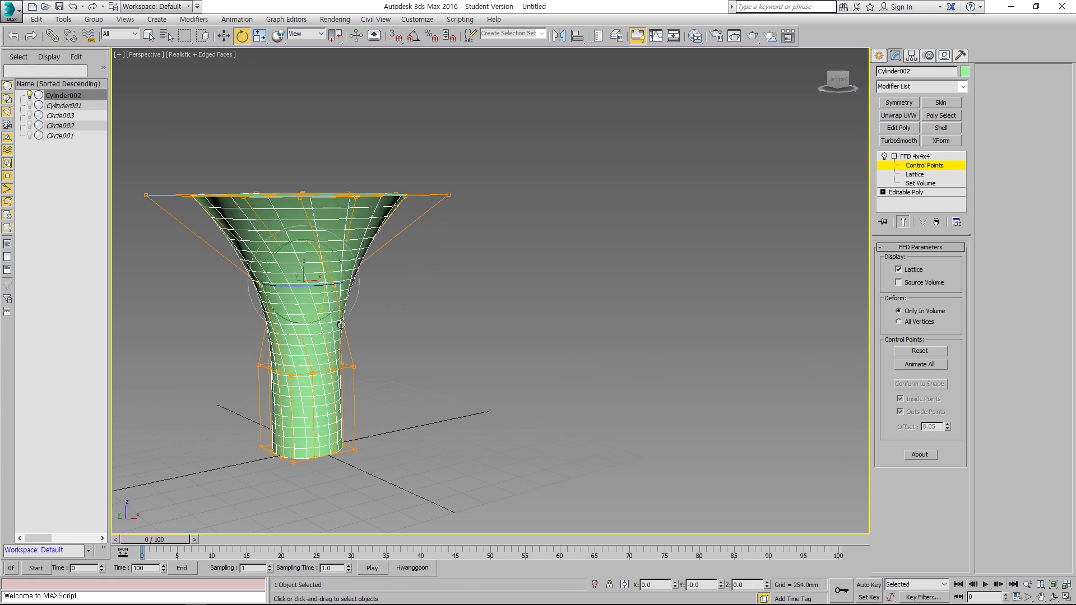
middle_click_drag(480, 379, 385, 376, "alt")
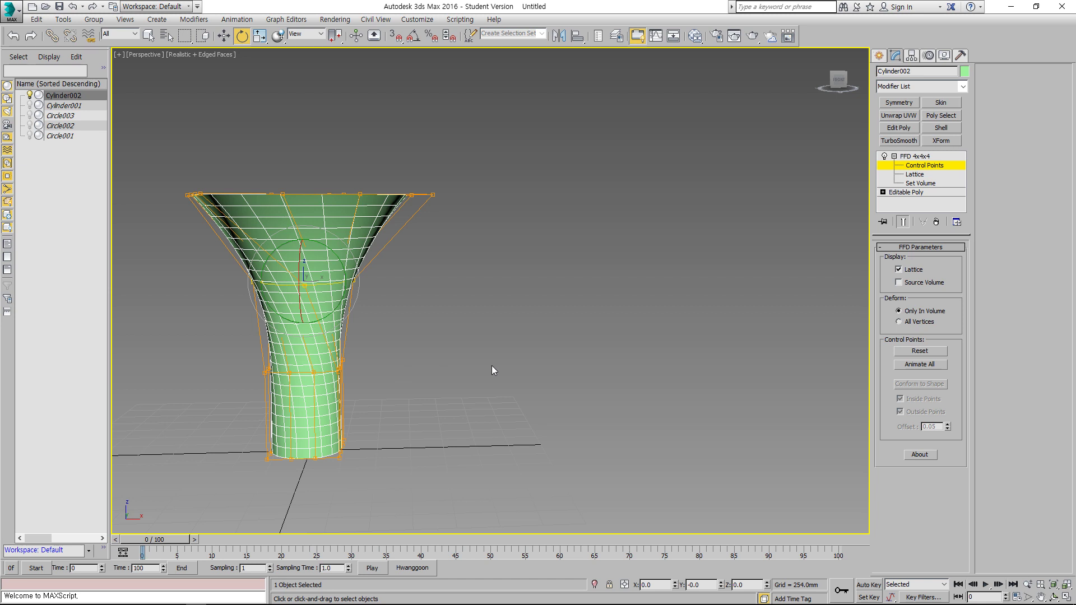
Switch to the FFD Lattice sublevel and move the whole lattice along X to about -62 mm.
left_click(915, 174)
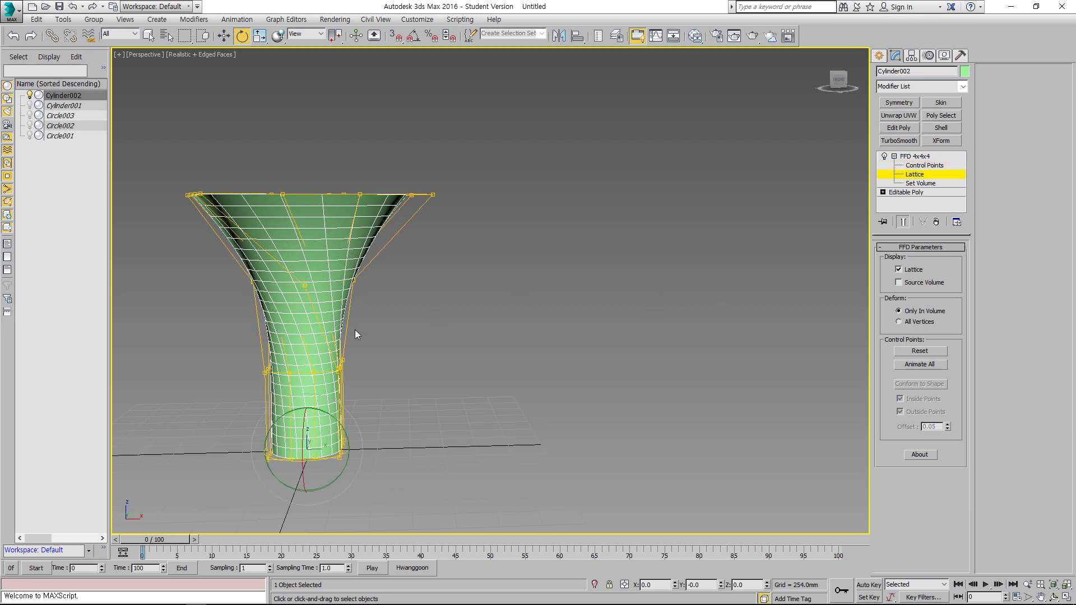
left_click(224, 37)
left_click_drag(154, 158, 298, 204)
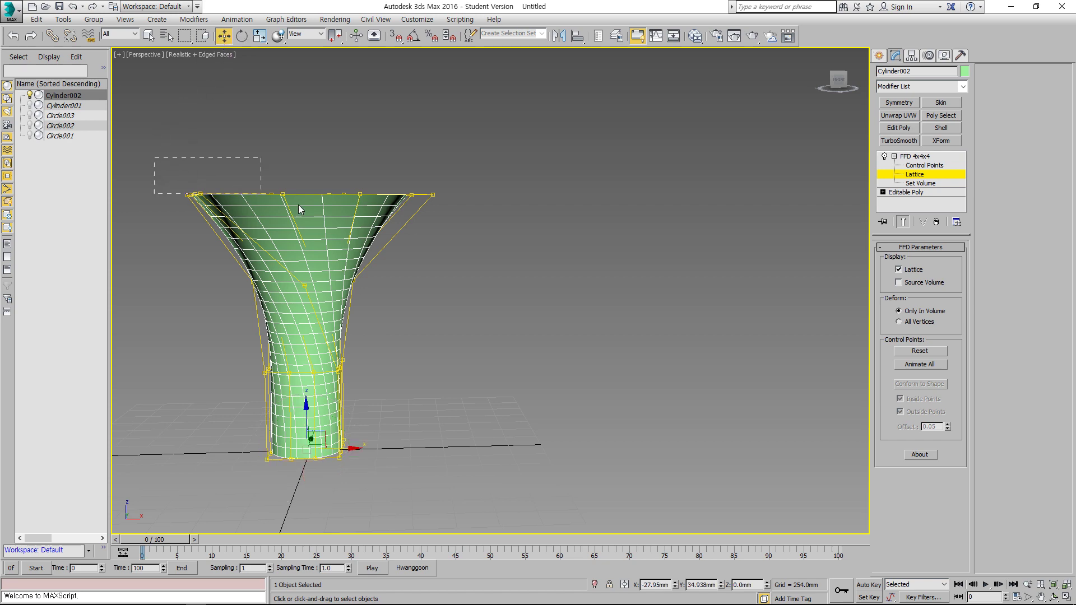
middle_click_drag(394, 265, 433, 289, "alt")
mouse_move(405, 227)
left_mouse_down()
mouse_move(476, 229)
mouse_move(322, 227)
mouse_move(431, 236)
mouse_move(377, 249)
mouse_move(399, 245)
left_mouse_up()
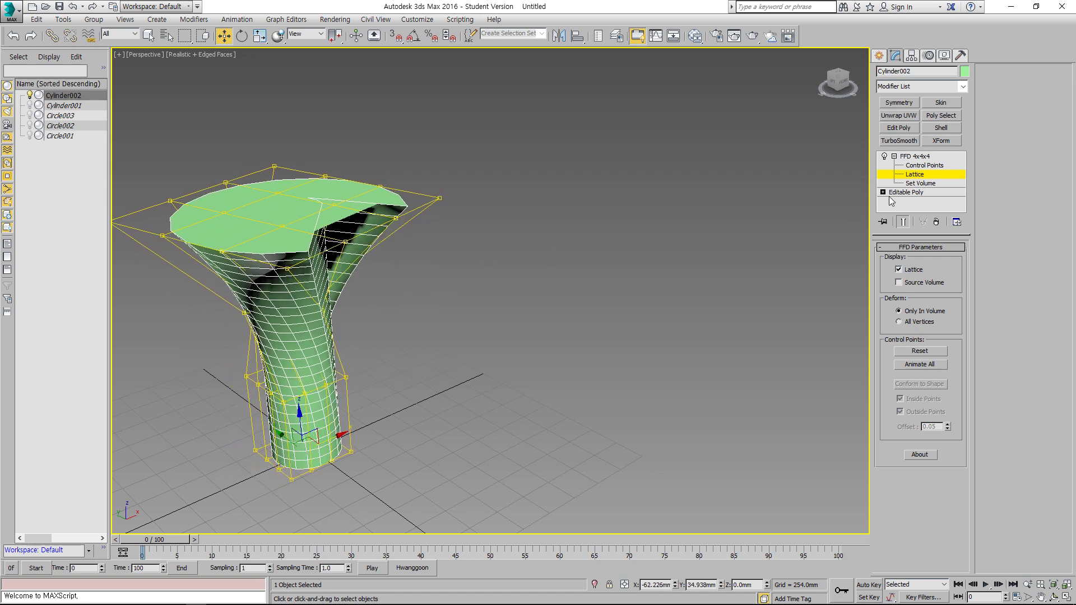
Use Set Volume to reposition control points at the base and rim corners without deforming the mesh, and return to Control Points.
left_click(920, 183)
left_click(366, 461)
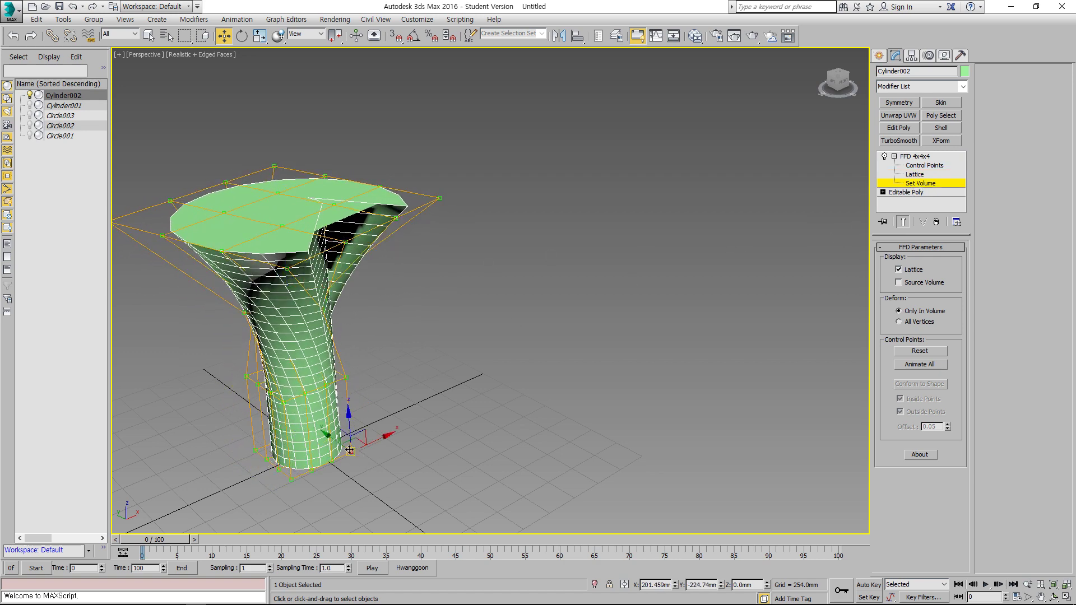
left_click_drag(352, 453, 303, 465)
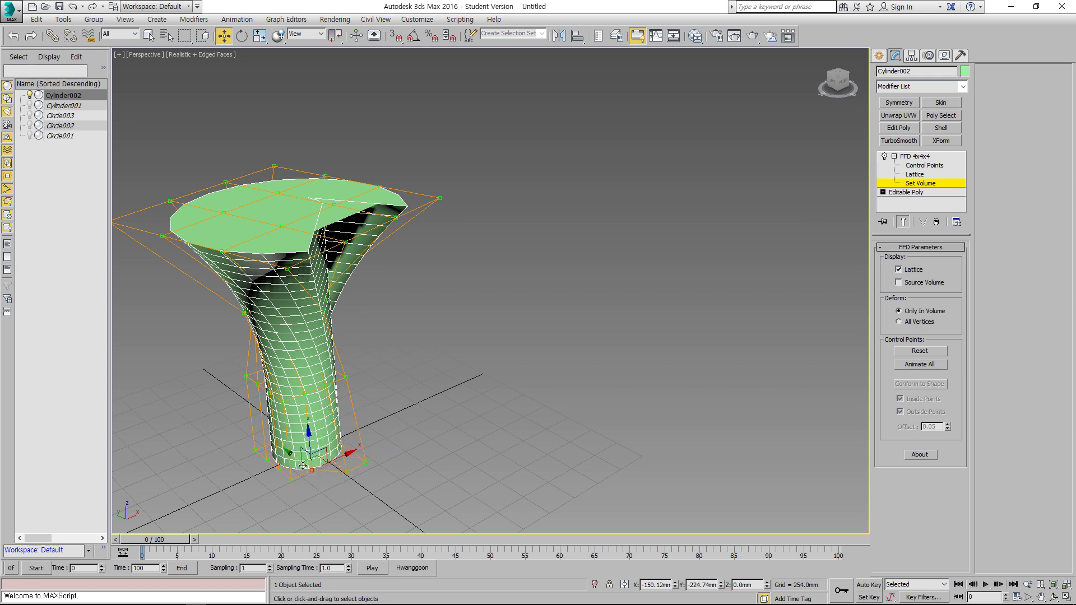
left_click(440, 198)
left_click_drag(420, 192, 424, 228)
left_click(394, 218)
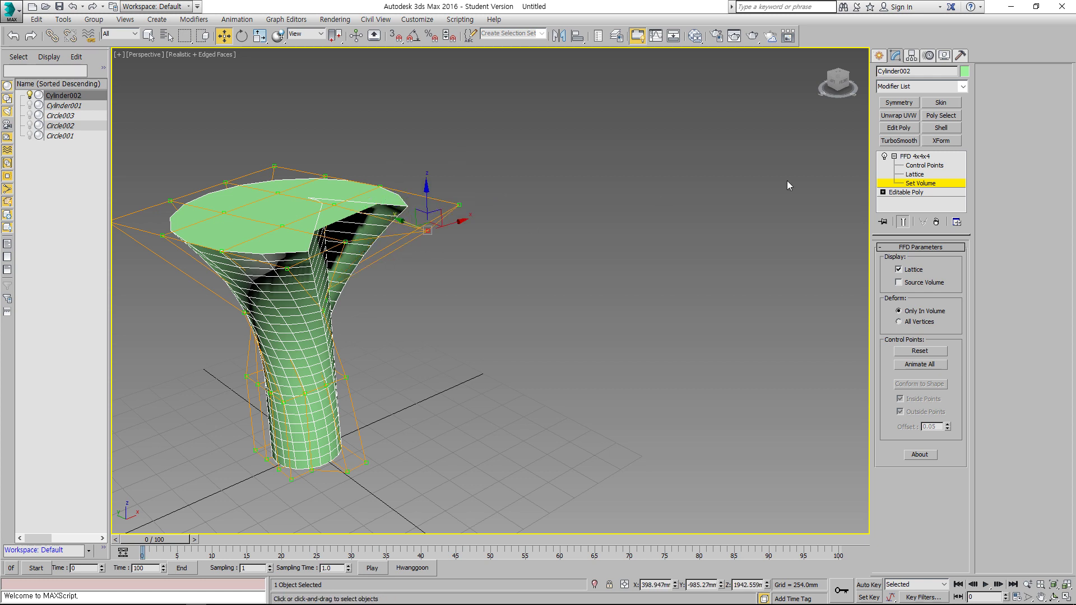
left_click(918, 168)
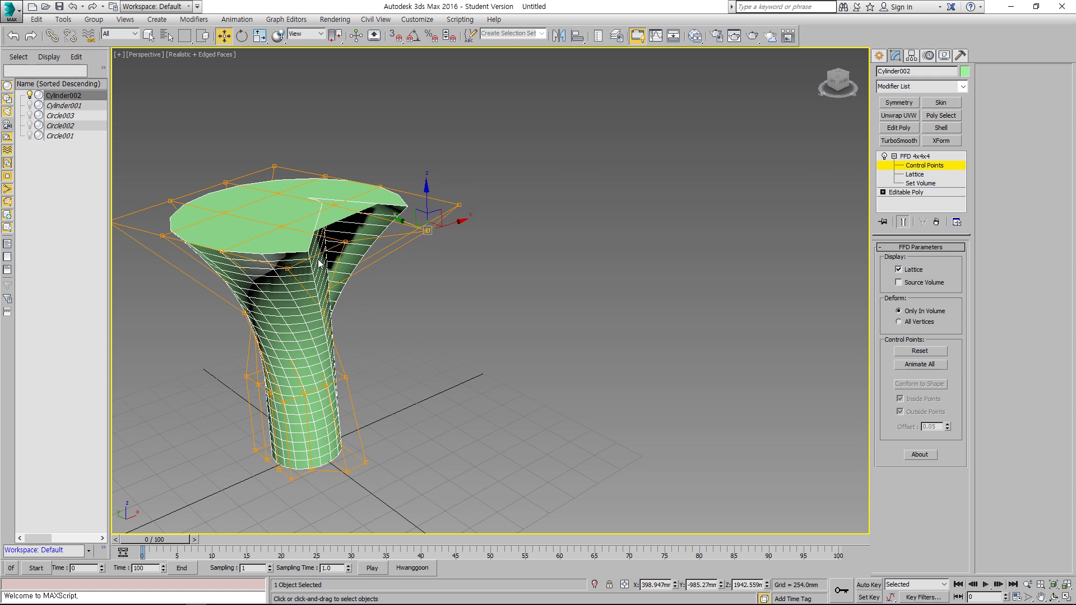
Reset the FFD control points on the cylinder and return to the four-viewport layout with the Front view active.
left_click(918, 352)
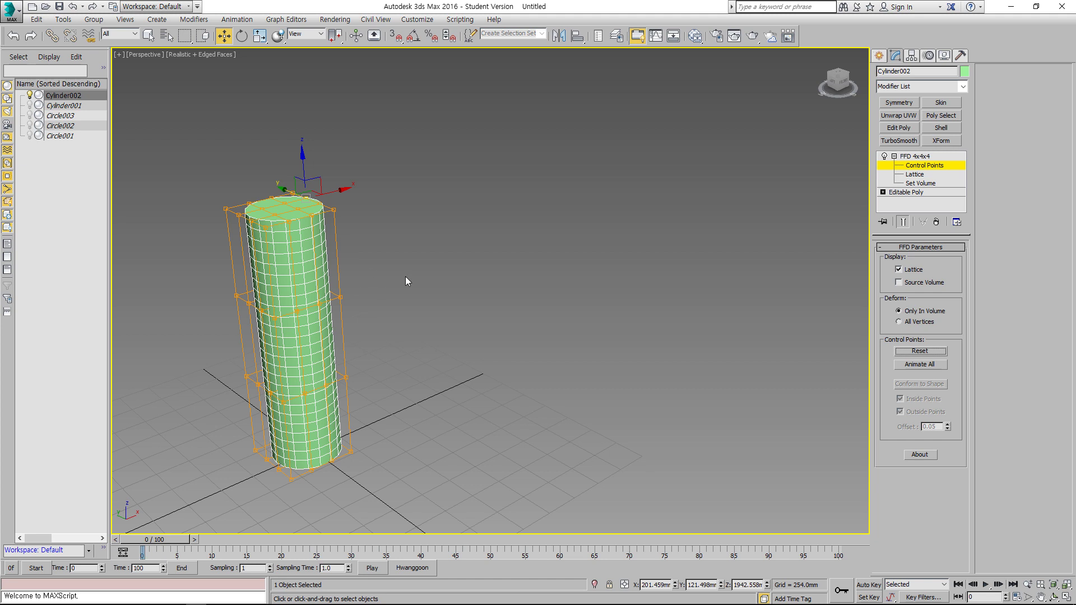
key("alt+w")
key("alt+w")
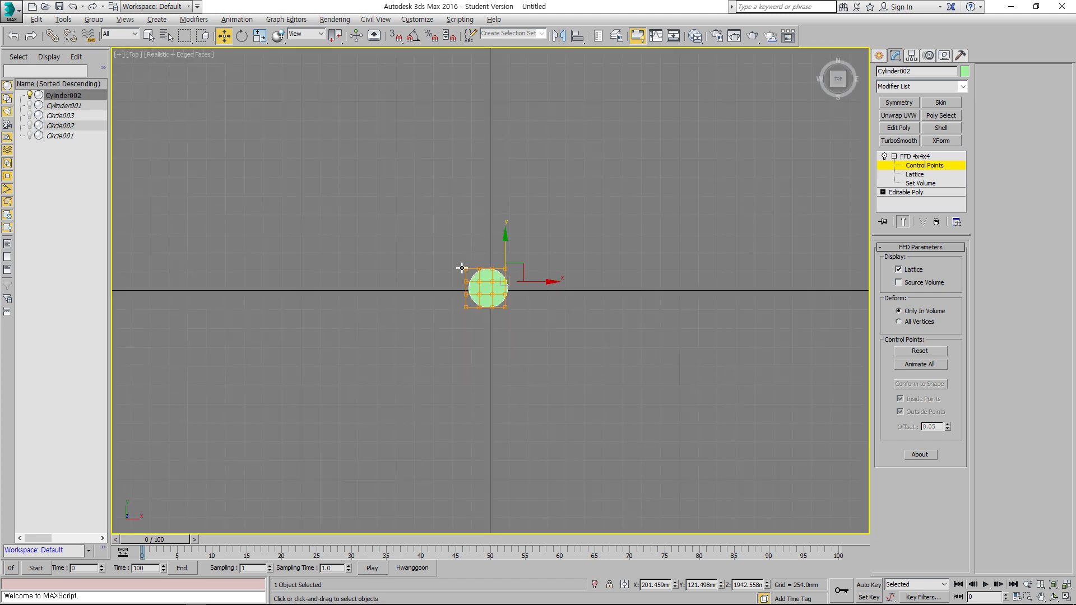
key("alt+w")
left_click(616, 189)
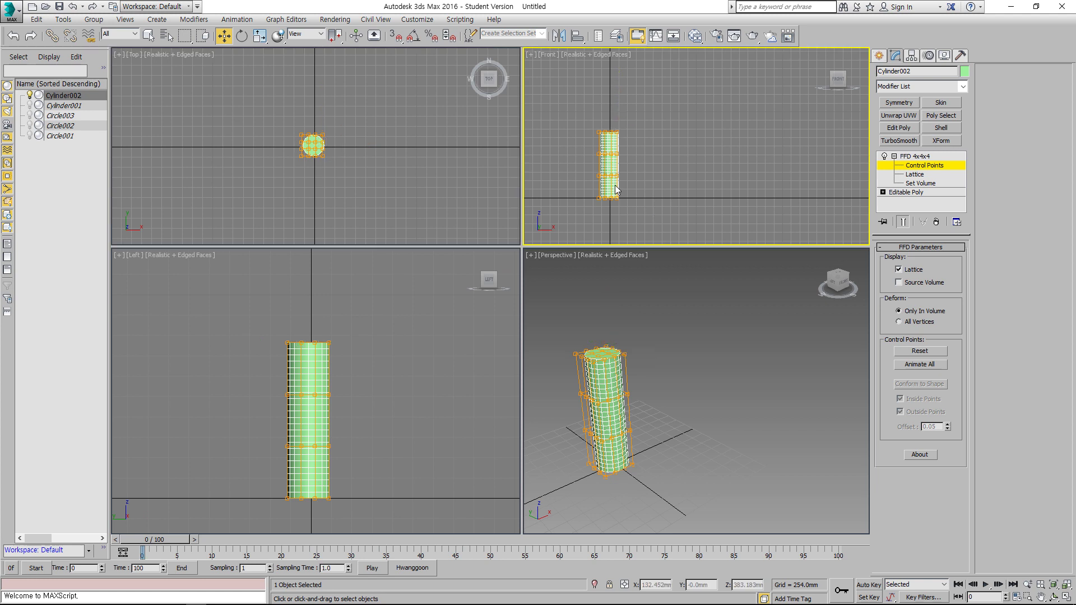
Leave the Control Points sublevel and hide Cylinder002.
left_click(922, 166)
left_click(811, 186)
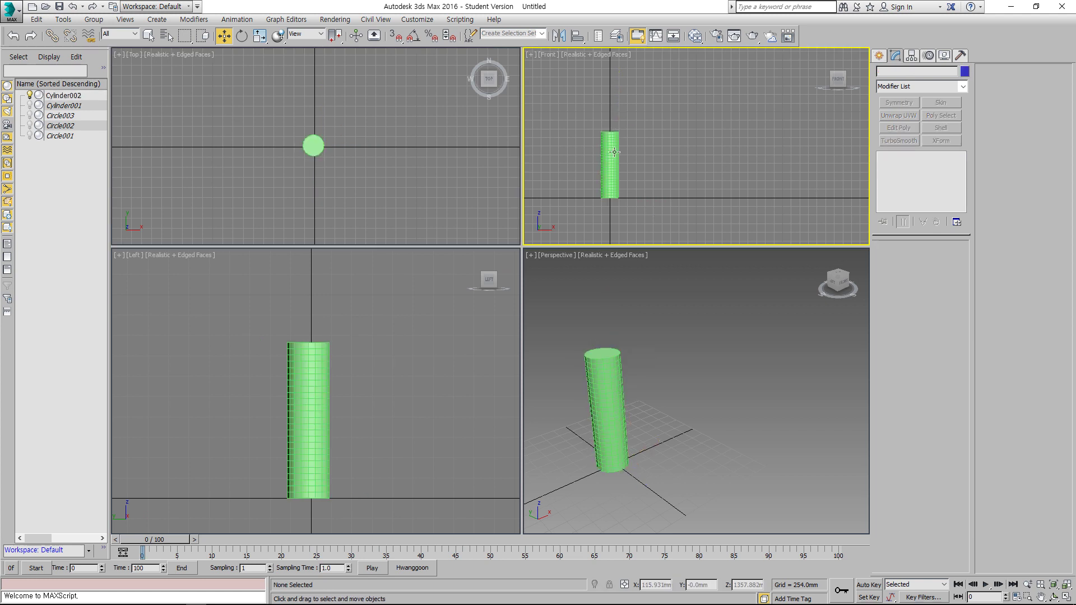
left_click(614, 152)
key("z")
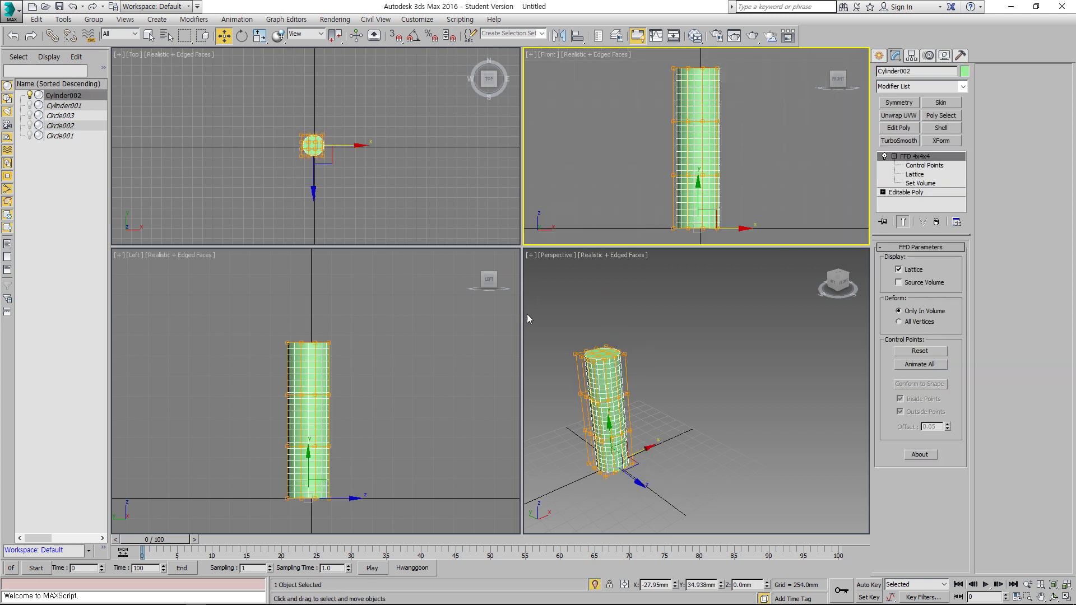
left_click(695, 413)
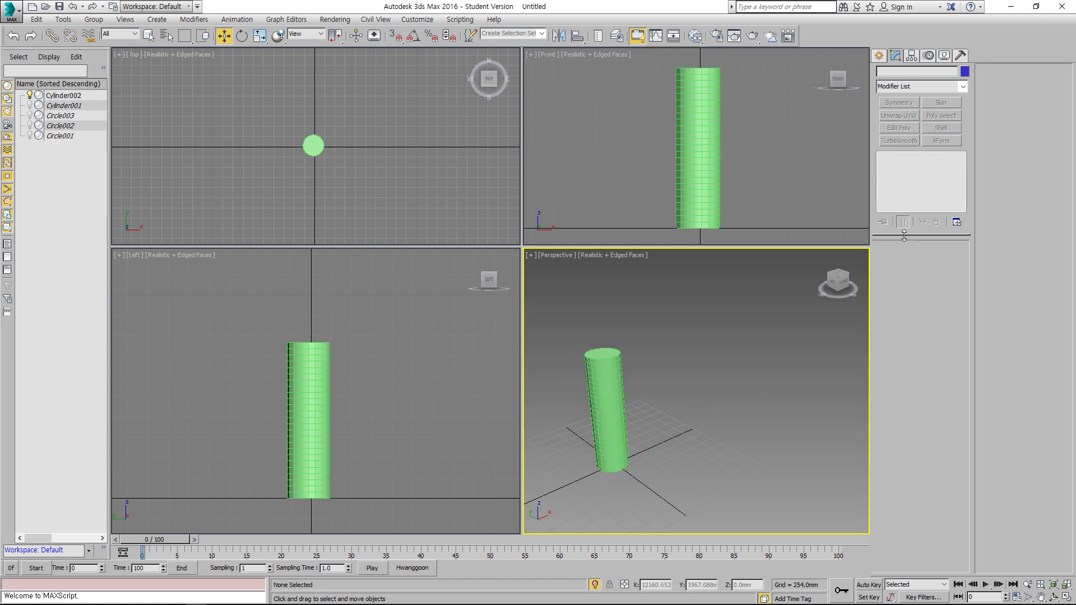
left_click(612, 392)
left_click(30, 95)
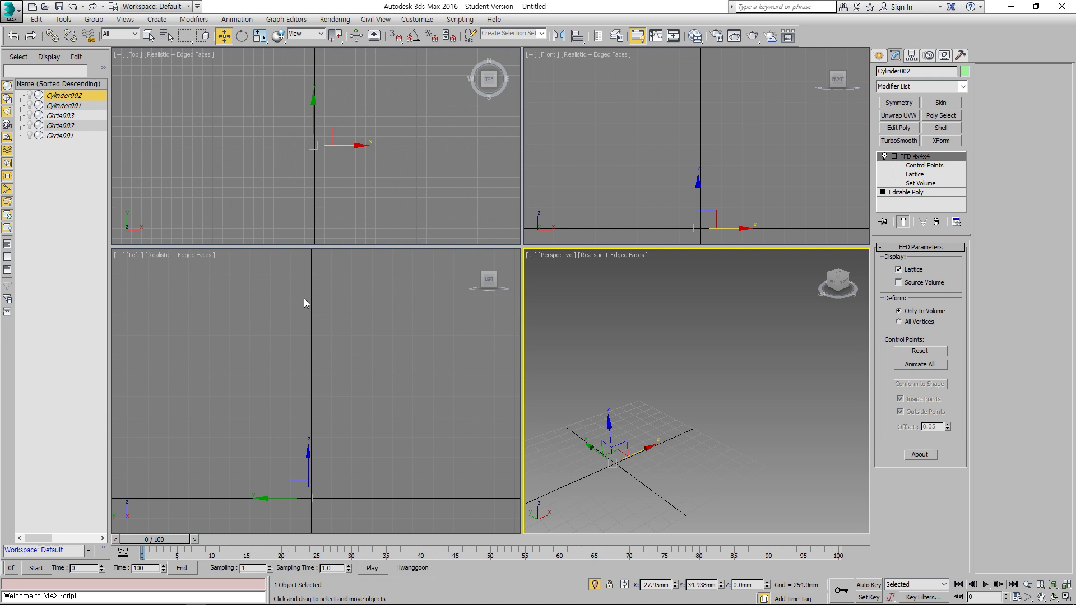
Clear the selection and resize the four viewports by moving their shared corner.
left_click(653, 206)
middle_click_drag(654, 201, 633, 177)
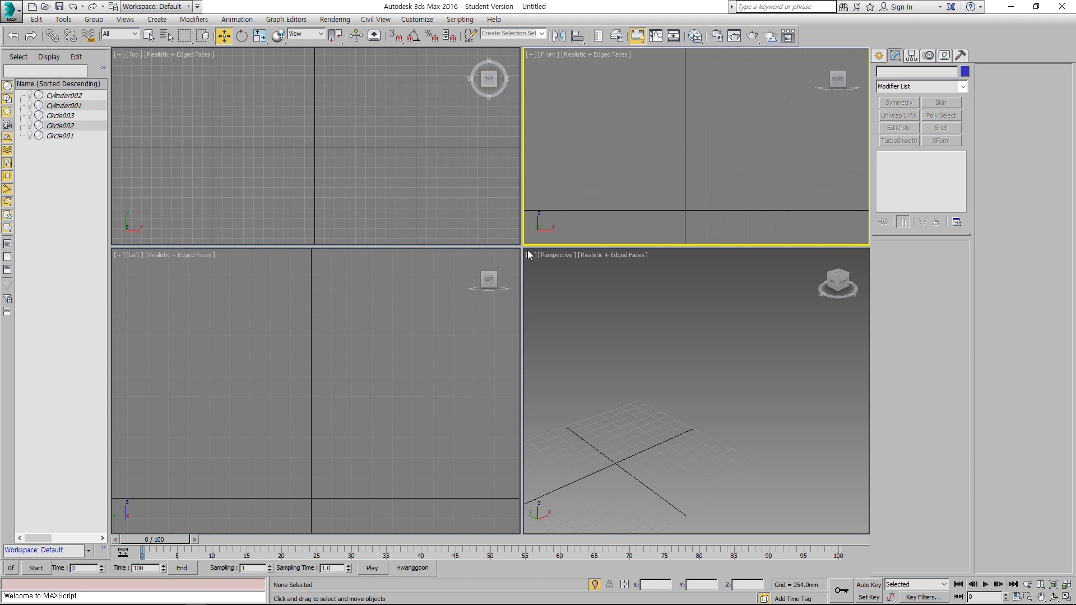
left_click_drag(522, 247, 506, 303)
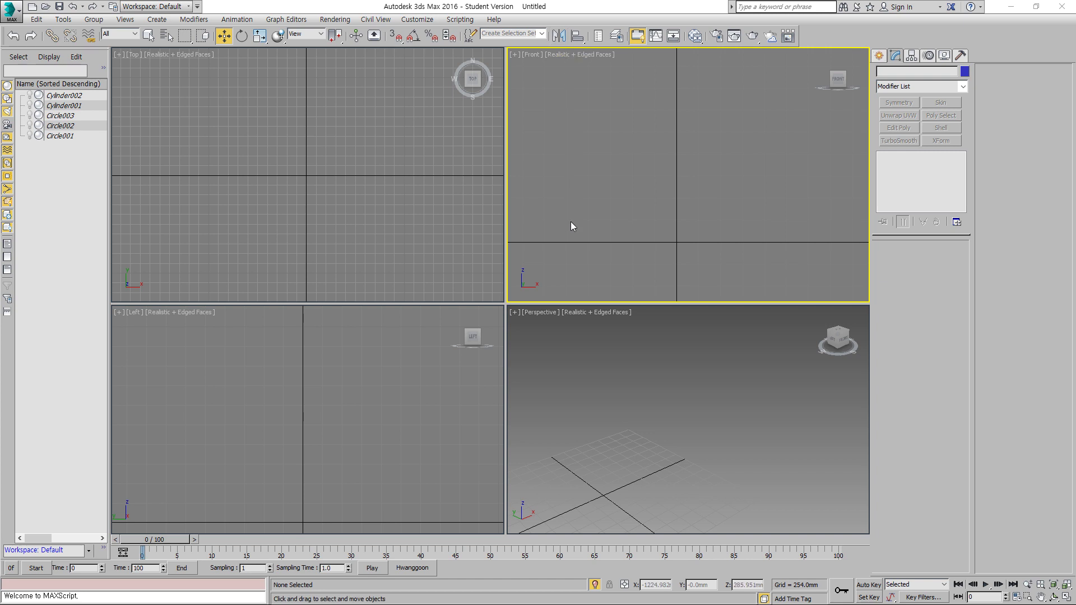
left_click_drag(505, 302, 508, 291)
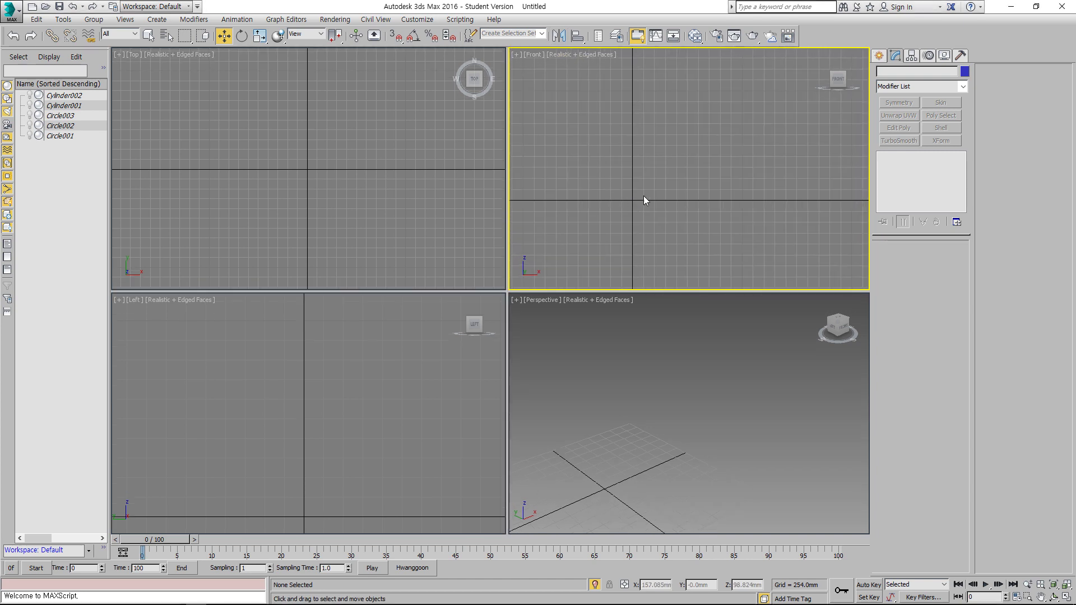
Create a box about 1783 mm long, 1754 mm wide and 1290 mm high from the Top view and move it close to the origin.
left_click(879, 56)
left_click(899, 129)
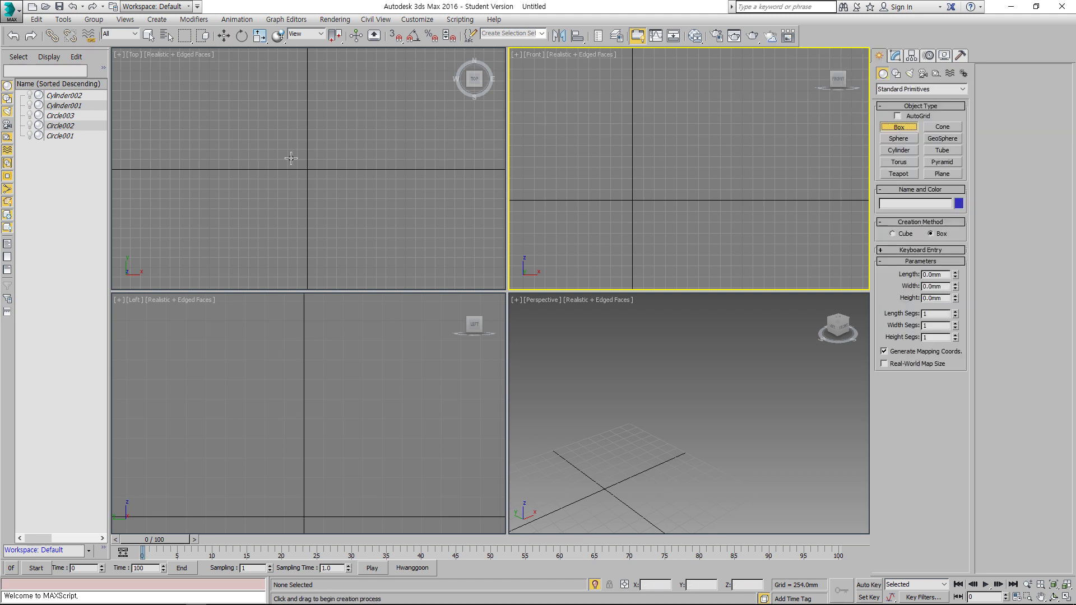
left_click_drag(274, 142, 342, 212)
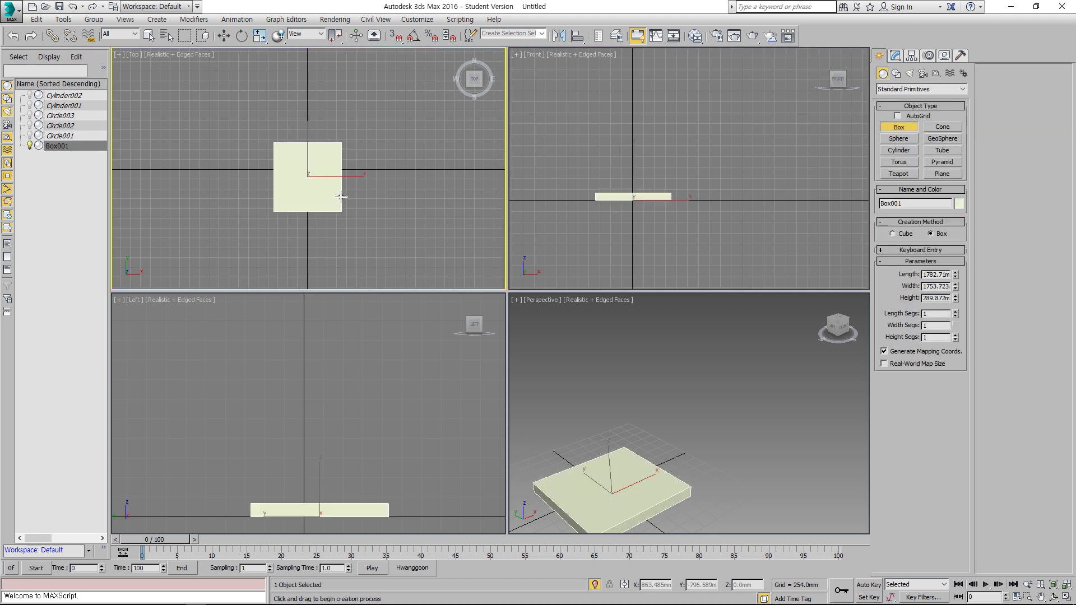
left_click(336, 163)
left_click(223, 36)
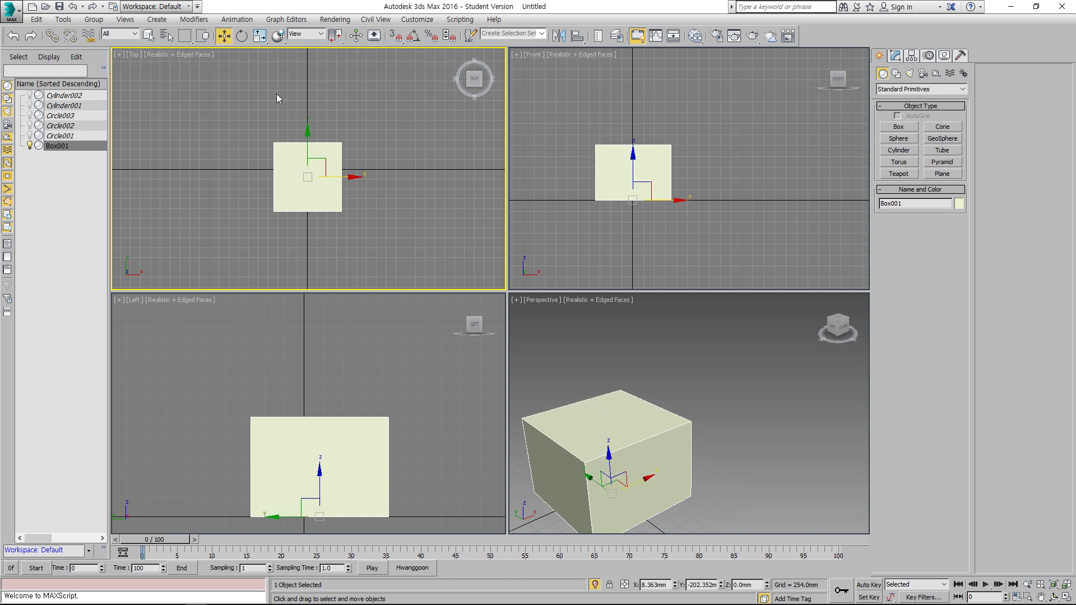
left_click_drag(315, 159, 316, 150)
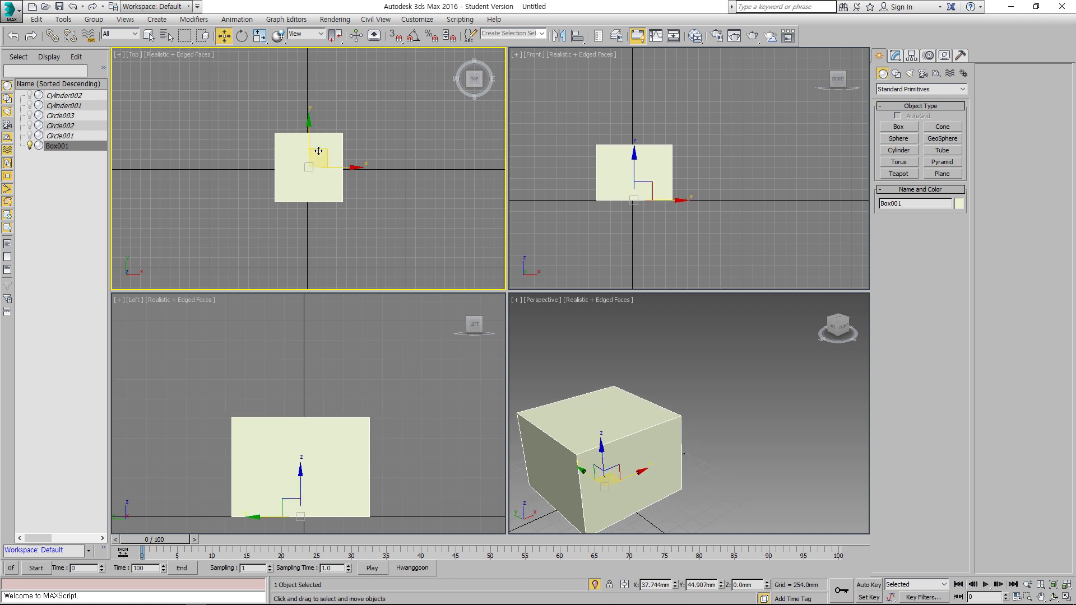
Set the box's length, width and height to 5 mm each.
left_click(895, 55)
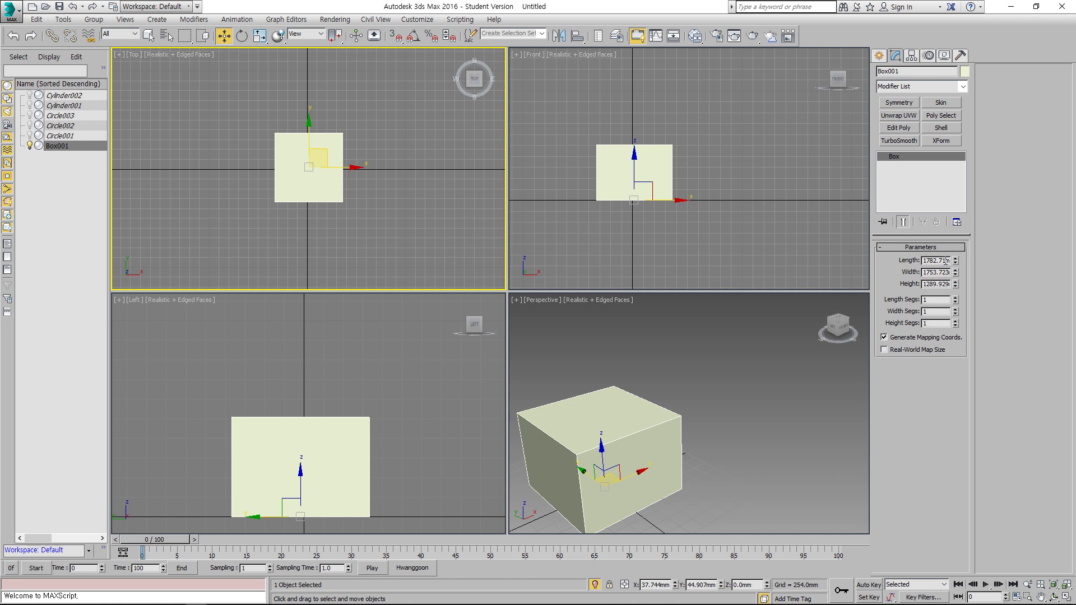
left_click_drag(945, 261, 892, 259)
type("5mm")
key("Tab")
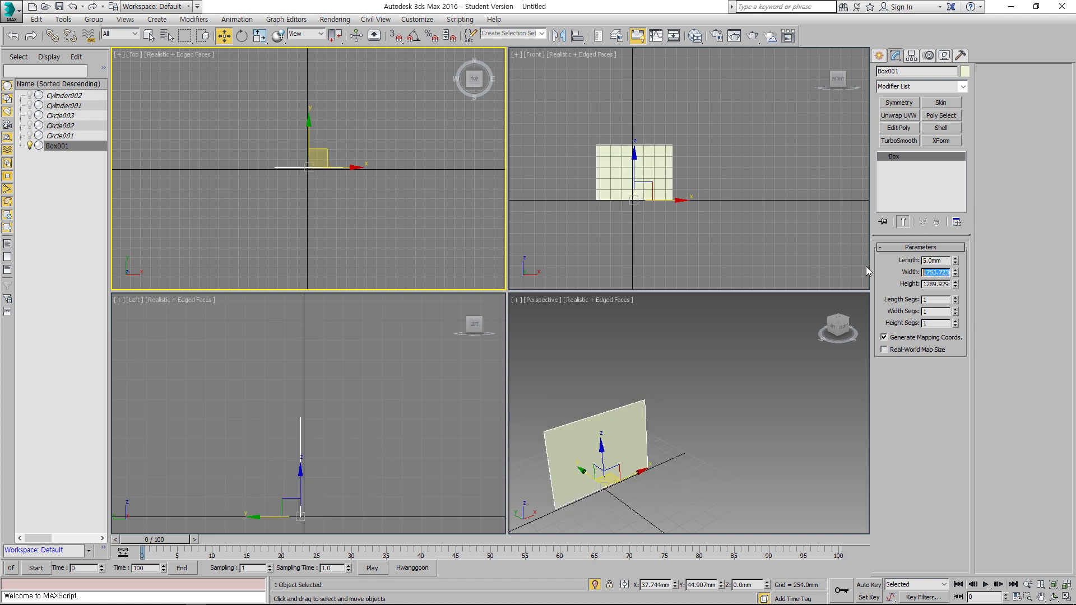
type("5mm")
key("Tab")
type("5")
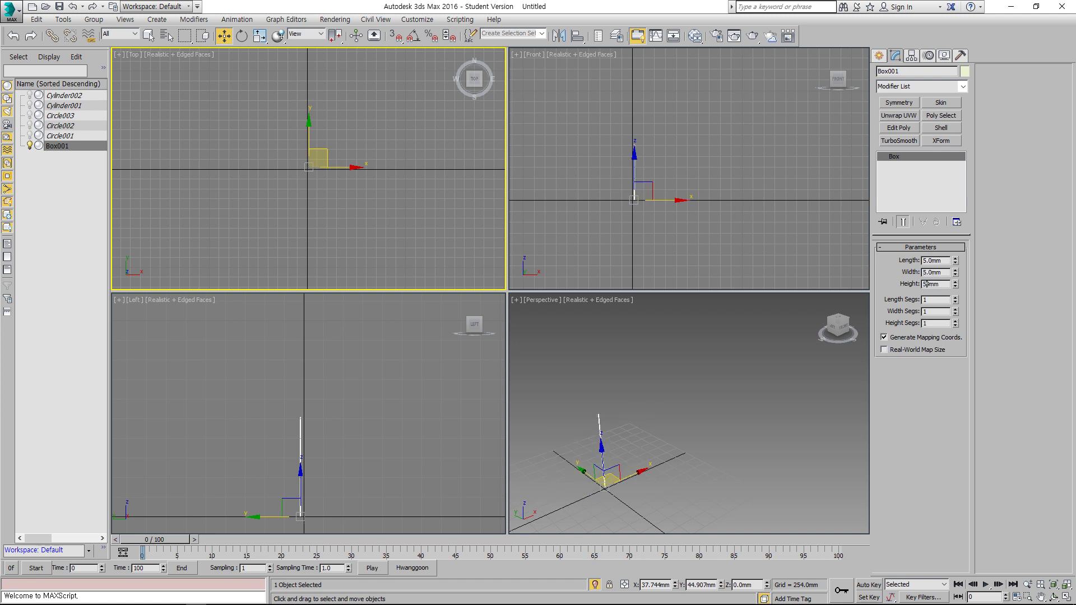
key("Return")
Frame the small box in the Perspective and Left views and hide the grid in the Top and Front views.
left_click(10, 596)
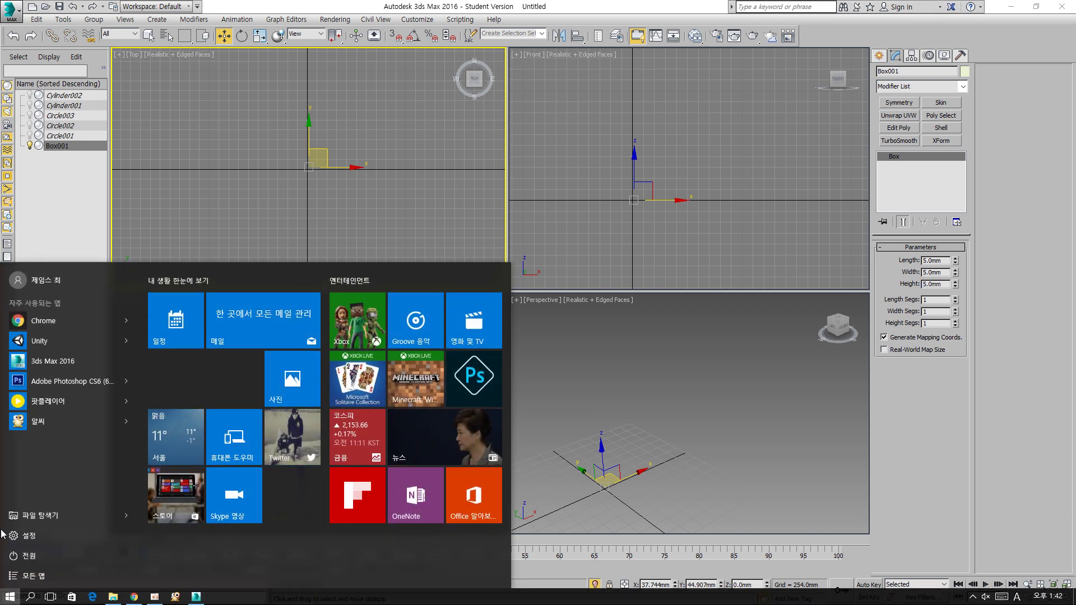
left_click(667, 473)
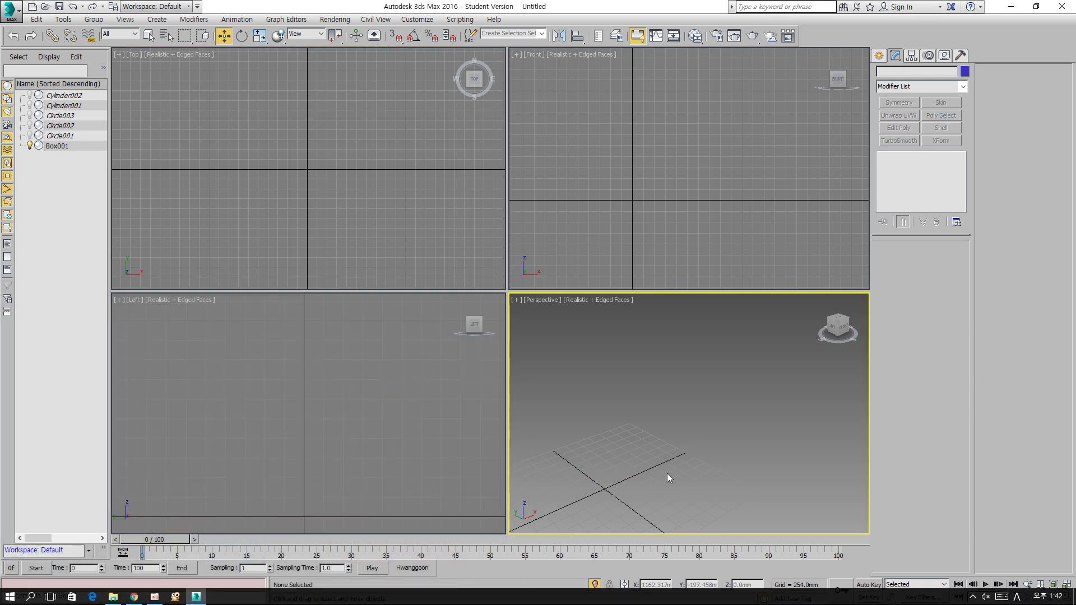
left_click(1067, 587)
left_click(425, 415)
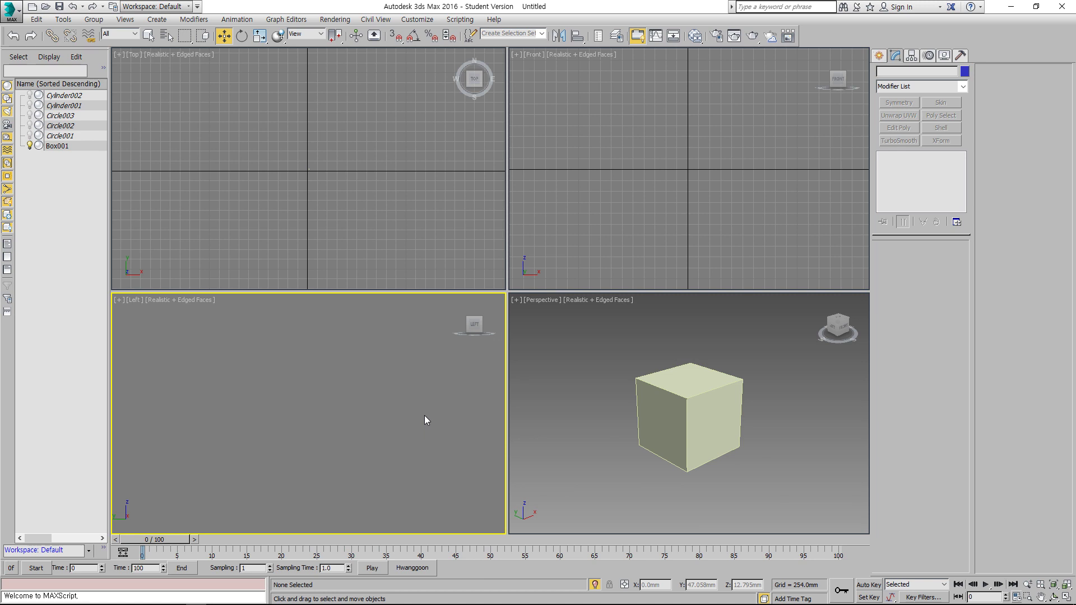
key("z")
left_click(404, 264)
key("g")
left_click(592, 220)
key("g")
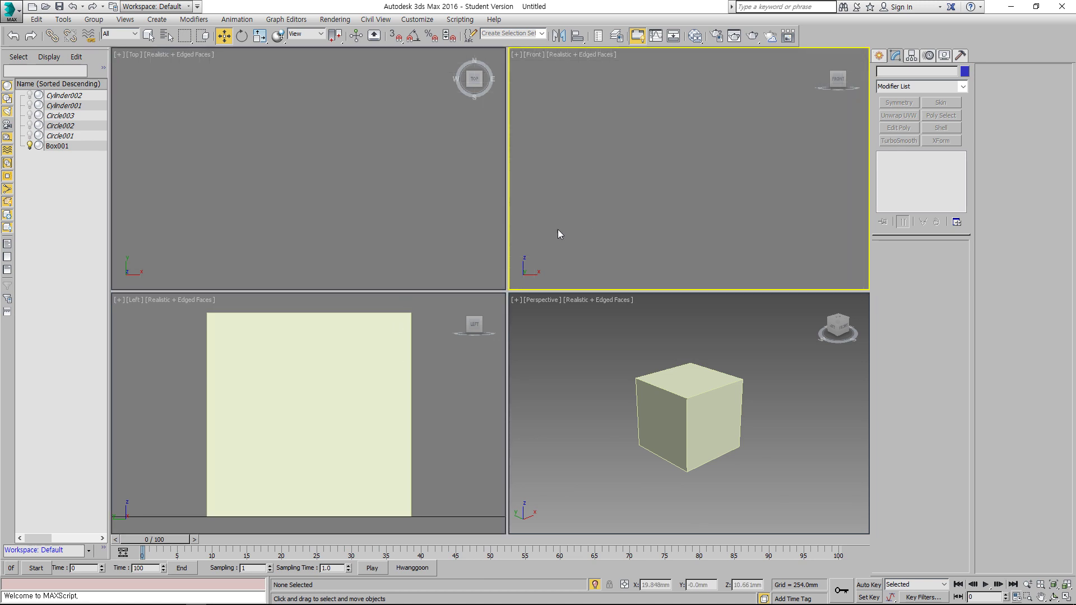
Frame the box in the Top and Front views and select it.
left_click(398, 242)
key("z")
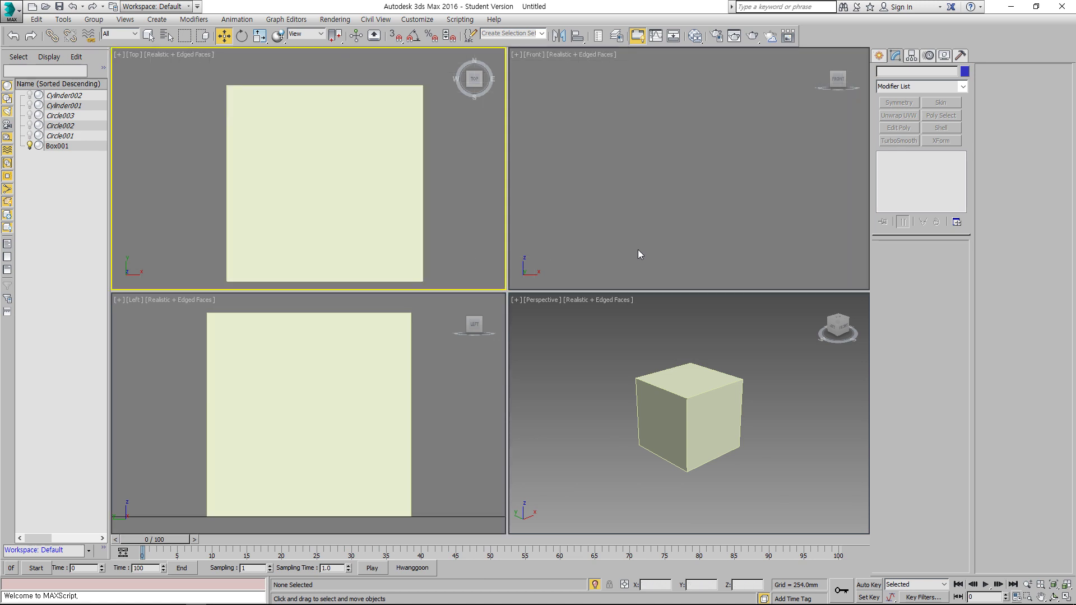
left_click(642, 251)
key("z")
left_click(626, 249)
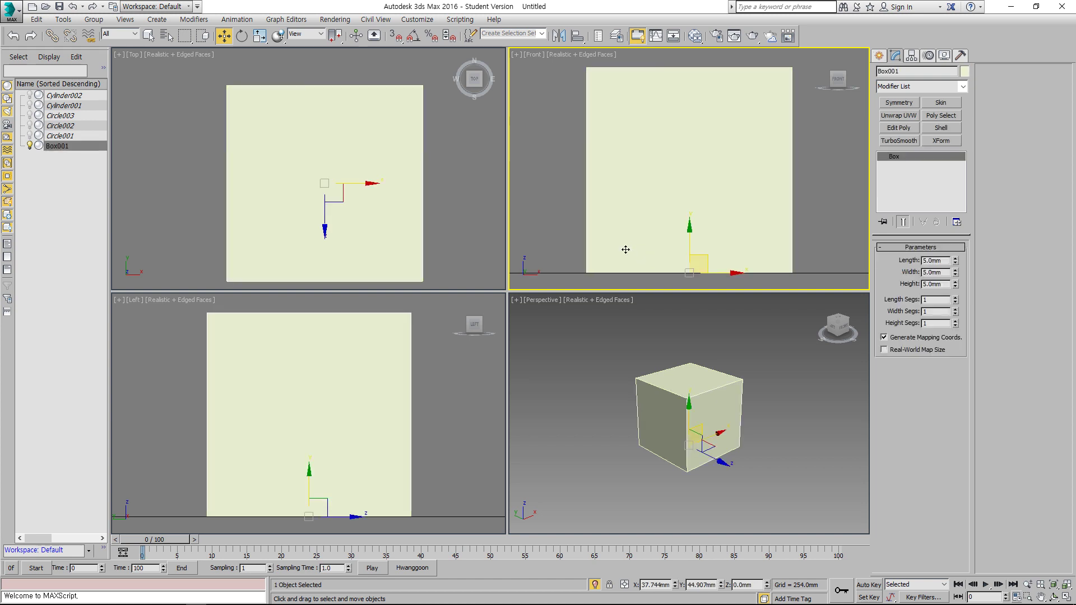
left_click(595, 361)
left_click(560, 349)
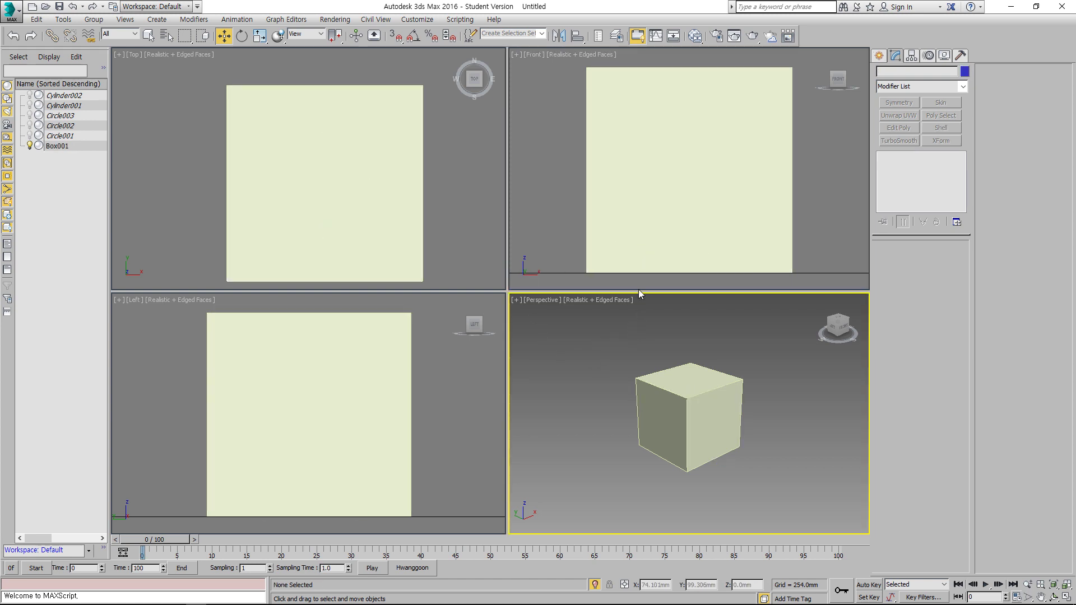
left_click(588, 255)
scroll(588, 255, "down", 3)
middle_click_drag(391, 256, 397, 253)
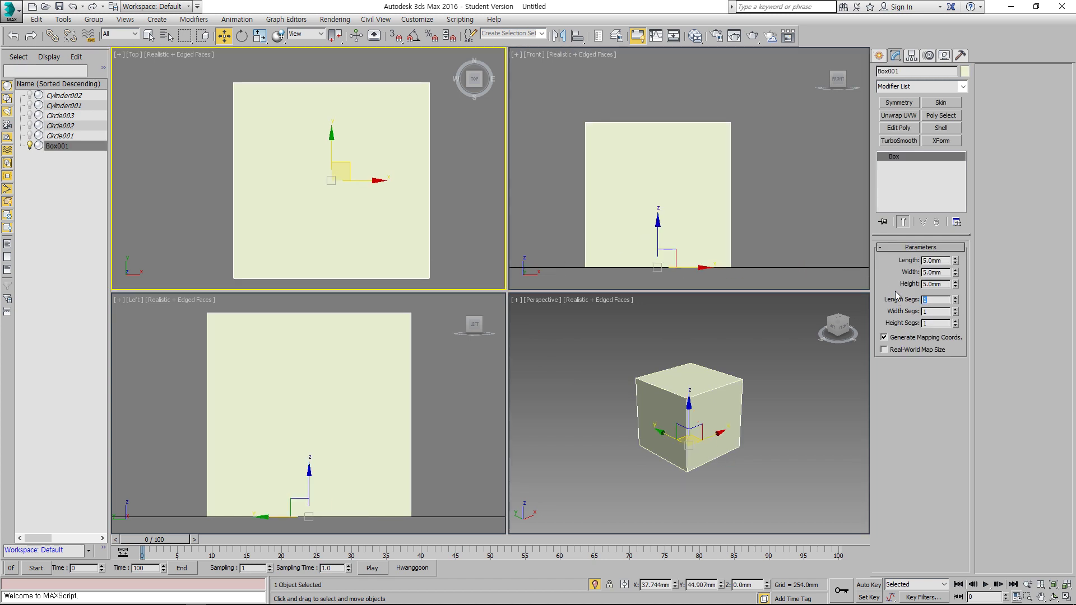
Set the box's length, width and height segments to 3 each.
type("3")
key("Return")
type("3")
key("Return")
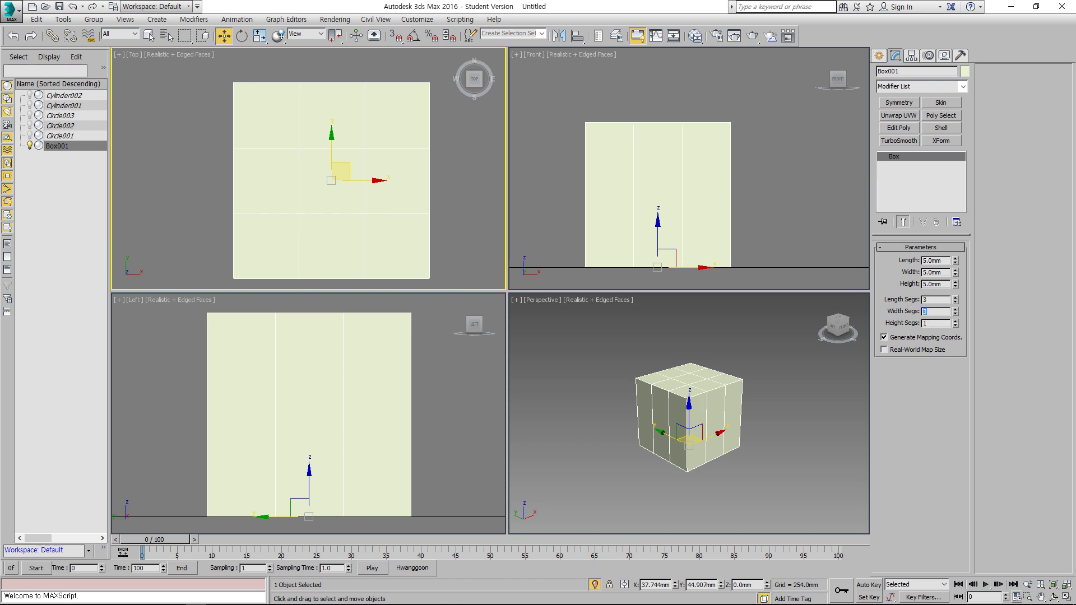
key("Tab")
type("3")
key("Return")
key("Tab")
key("Return")
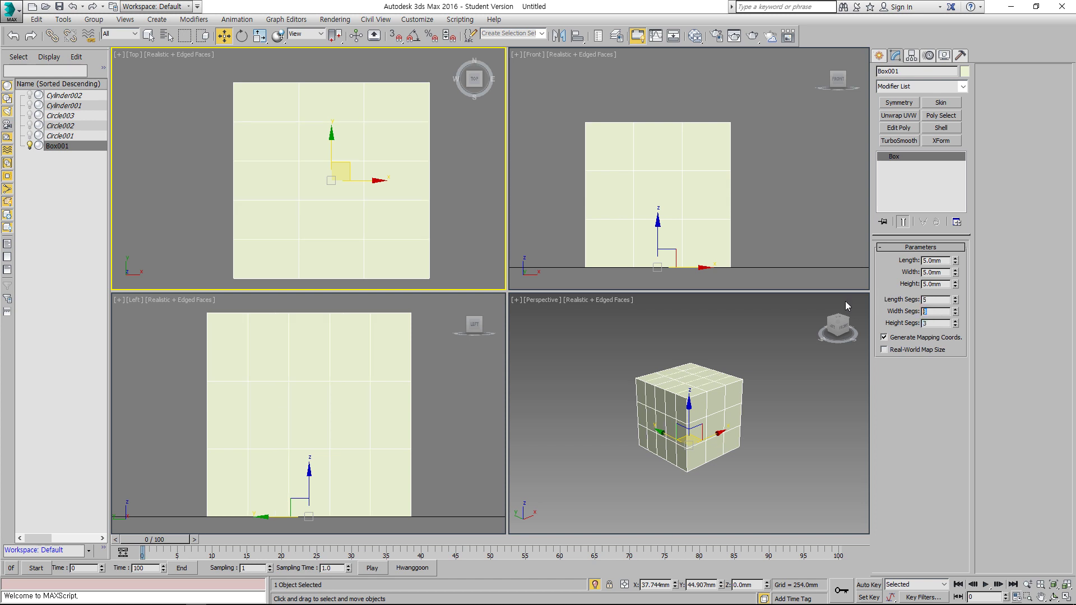
Set the box's length, width and height segments to 4 each.
type("5")
key("Return")
type("4")
key("Return")
left_click_drag(939, 324, 892, 325)
type("4")
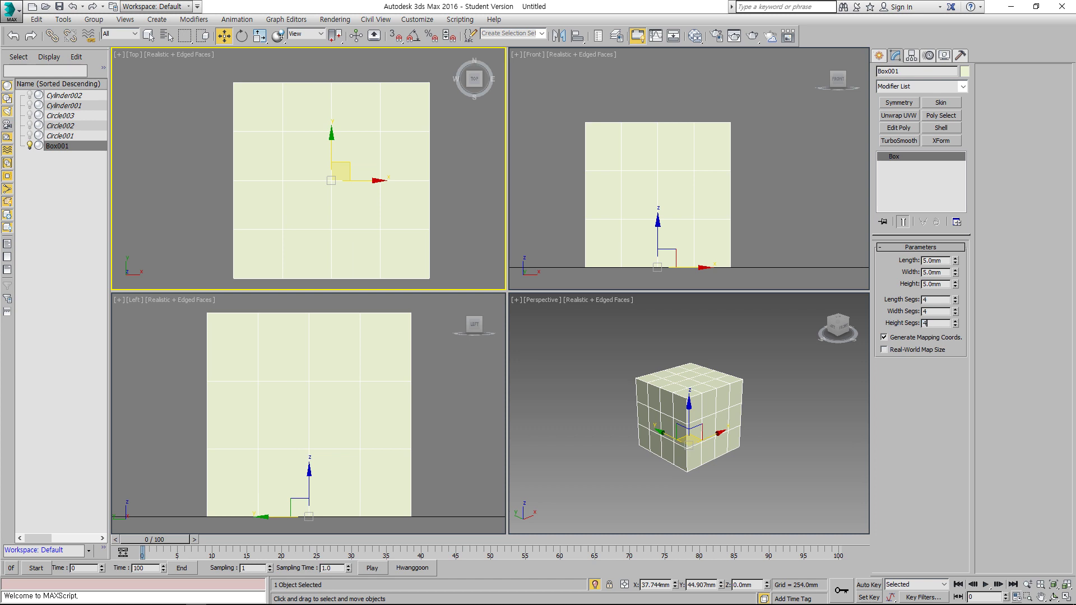
key("Return")
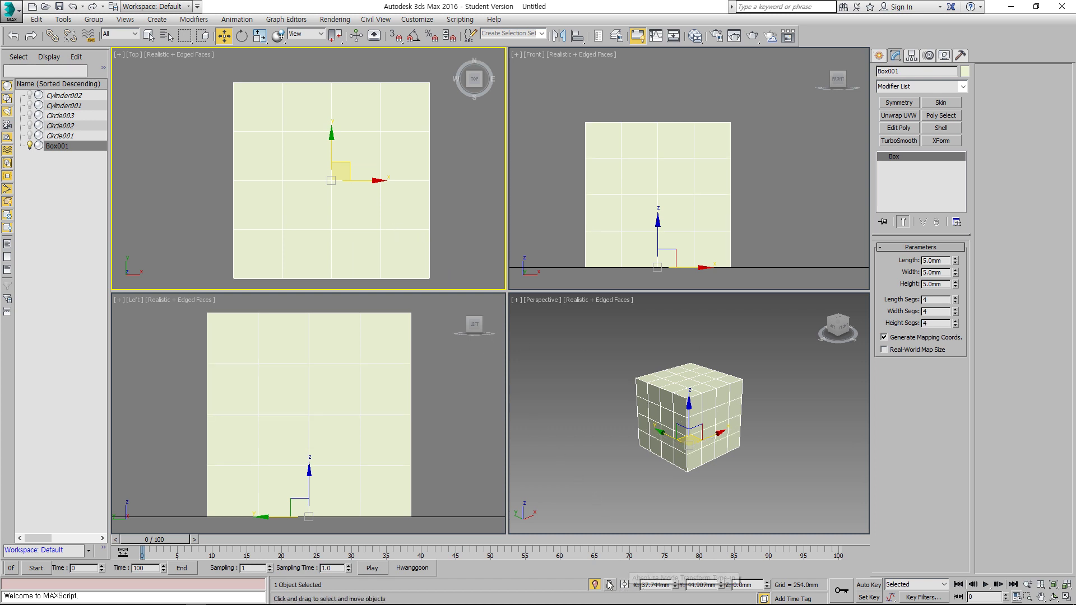
Place the box at the origin by setting its X and Y positions to 0.
double_click(656, 585)
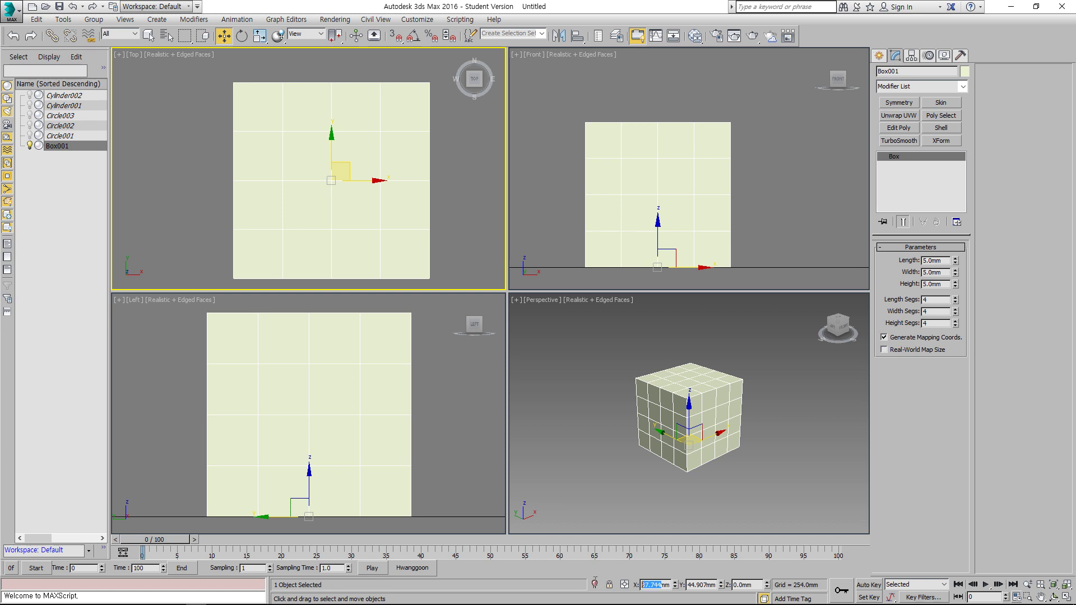
type("0")
key("Return")
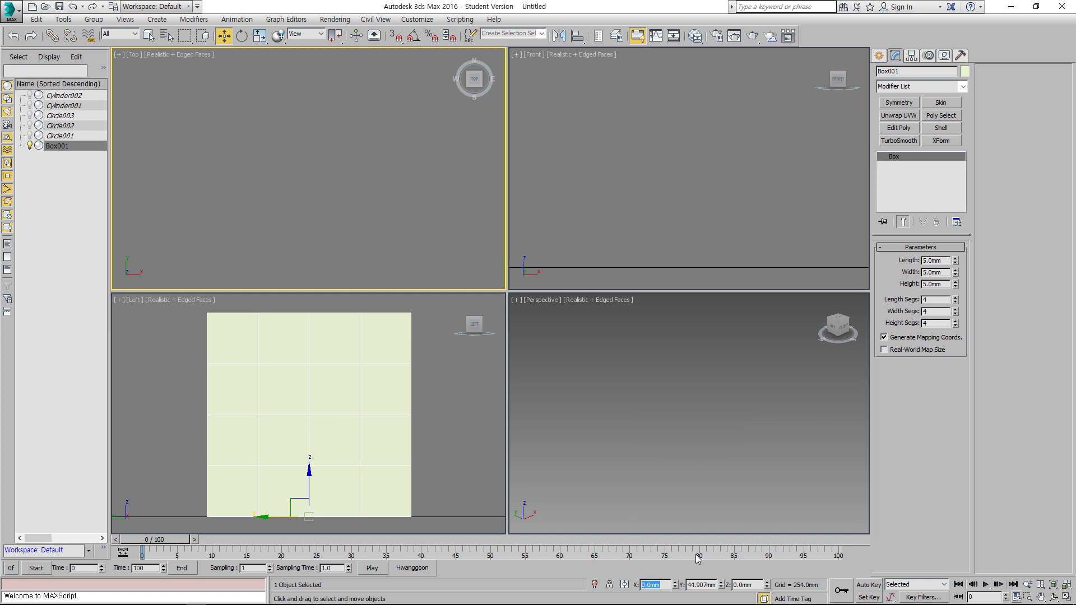
double_click(705, 586)
type("0")
key("Return")
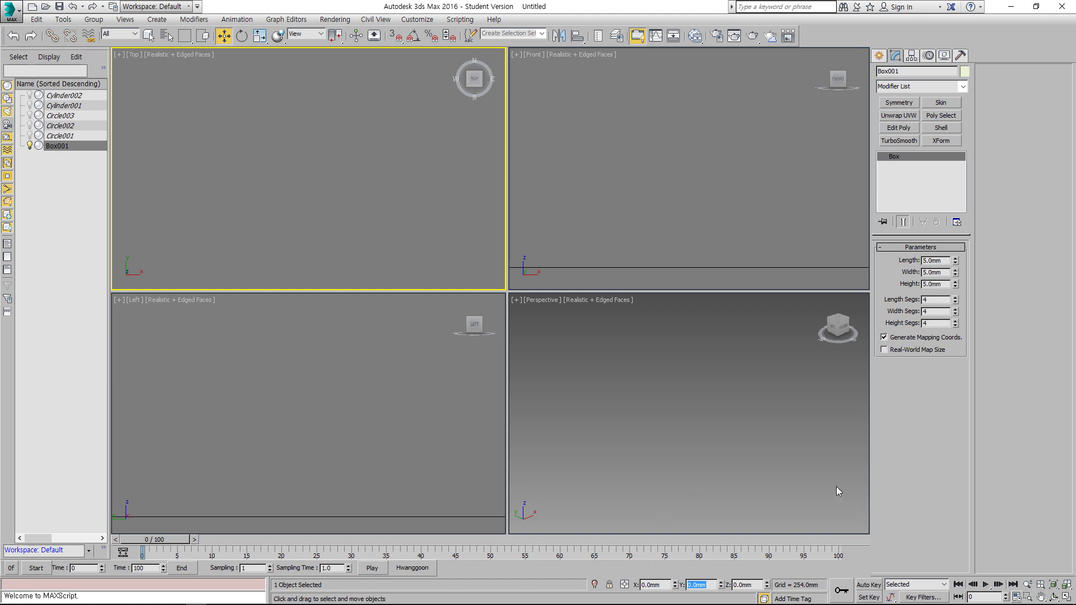
Frame the centred box in all four viewports and select it in the Perspective view.
left_click(630, 411)
key("z")
left_click(444, 388)
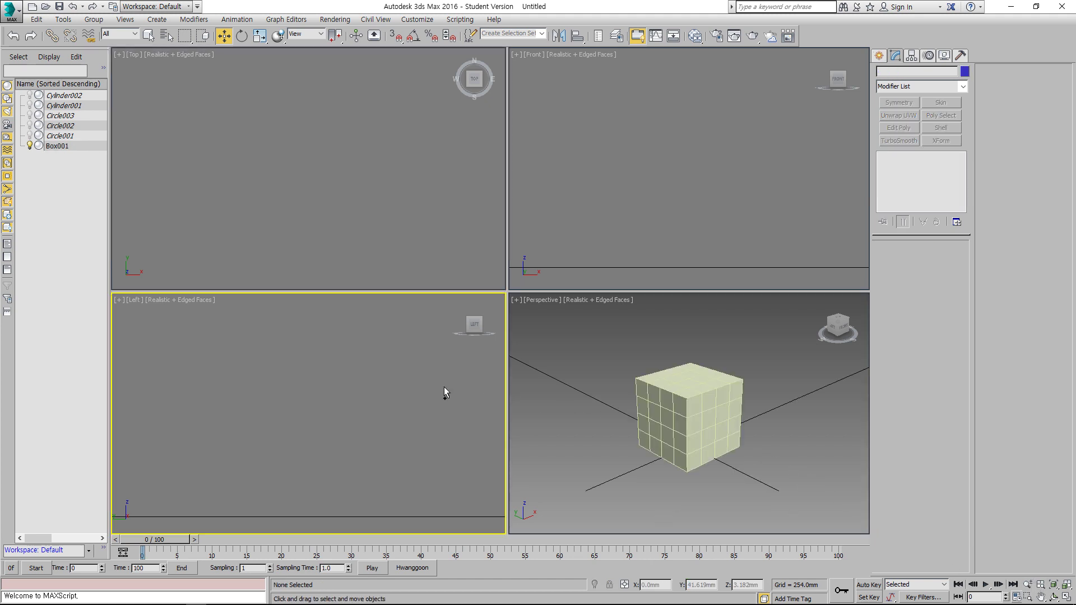
key("z")
left_click(351, 228)
key("z")
left_click(590, 196)
key("z")
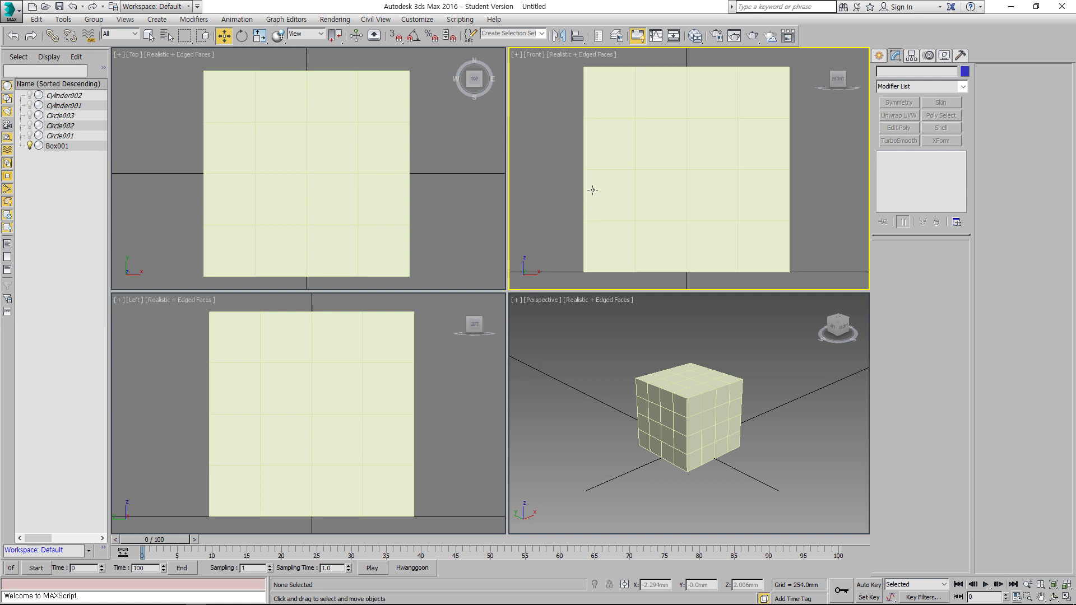
left_click(587, 372)
left_click(646, 399)
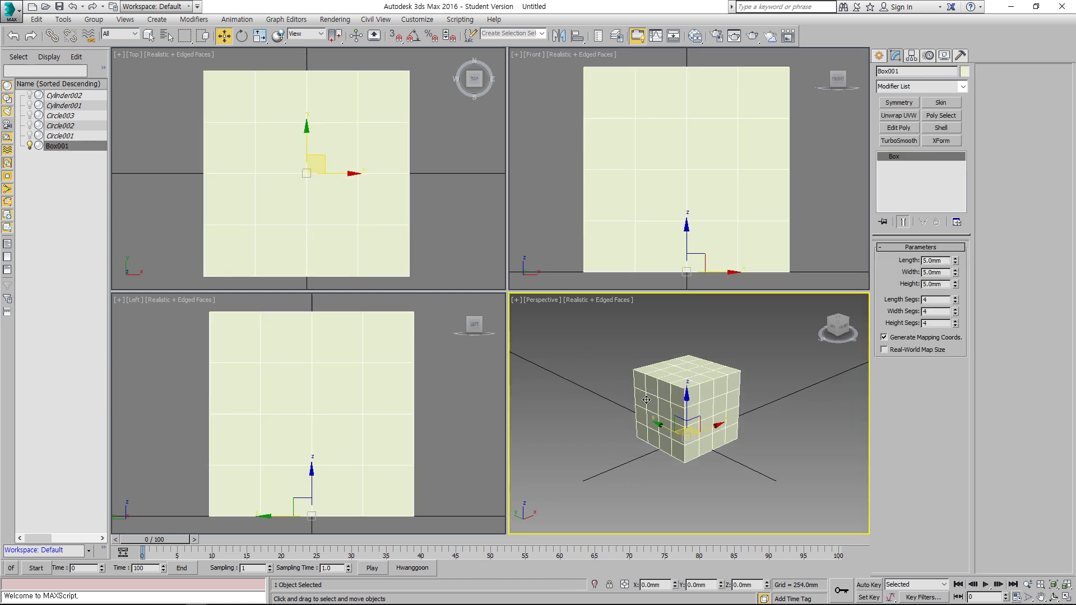
Move the box along the Y axis to about Y 2.49 mm in the Top view.
scroll(639, 400, "down", 2)
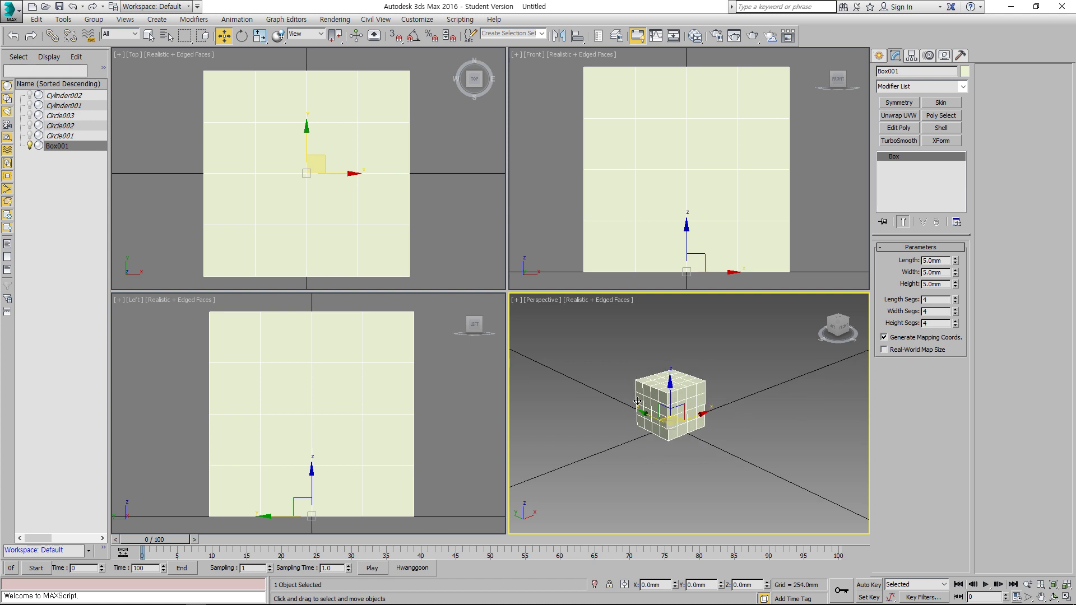
scroll(638, 401, "up", 2)
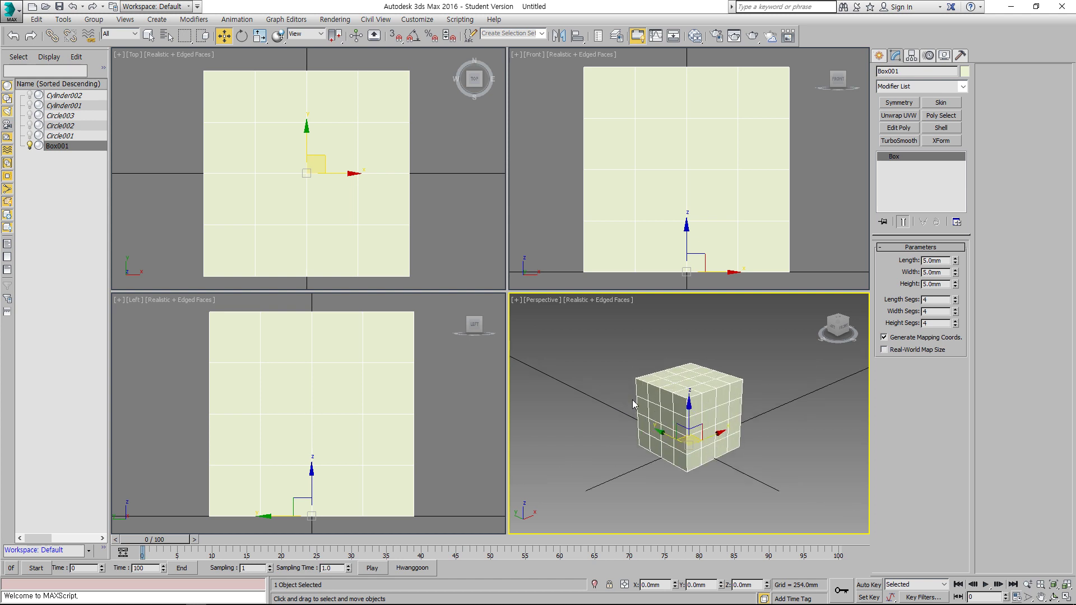
left_click(630, 398)
left_click(376, 219)
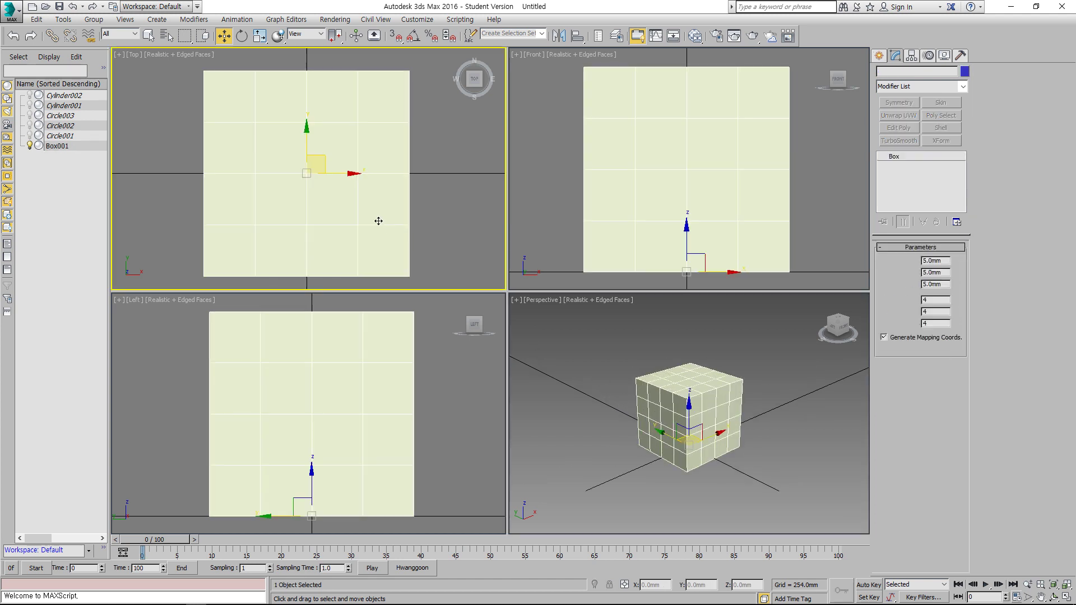
scroll(359, 213, "down", 2)
left_click_drag(324, 168, 324, 91)
left_click(324, 268)
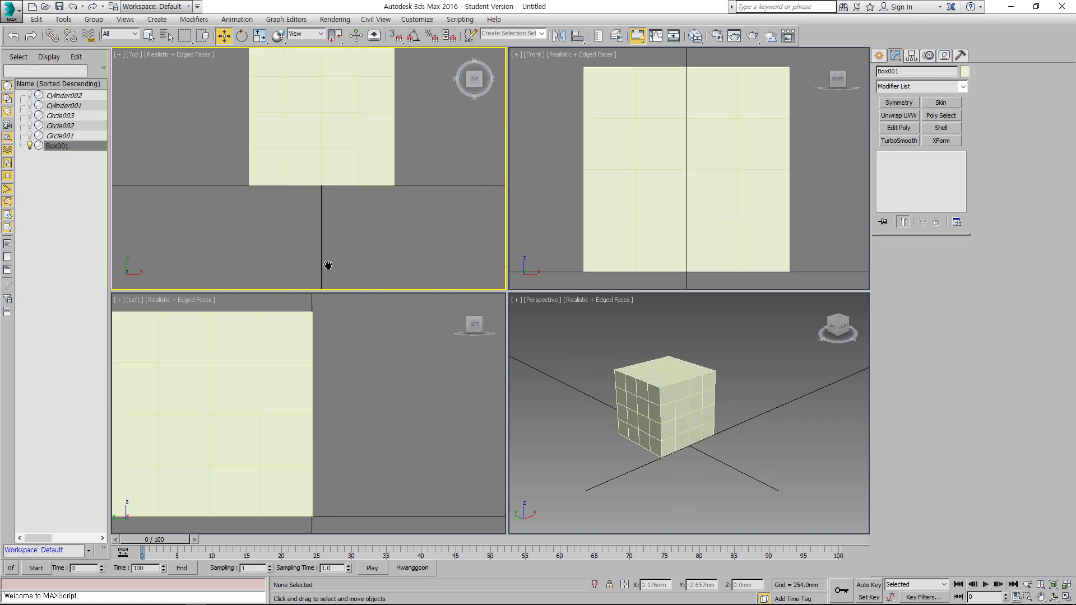
Convert the box to an Editable Poly.
scroll(338, 218, "down", 2)
middle_click_drag(341, 155, 359, 194)
left_click(357, 187)
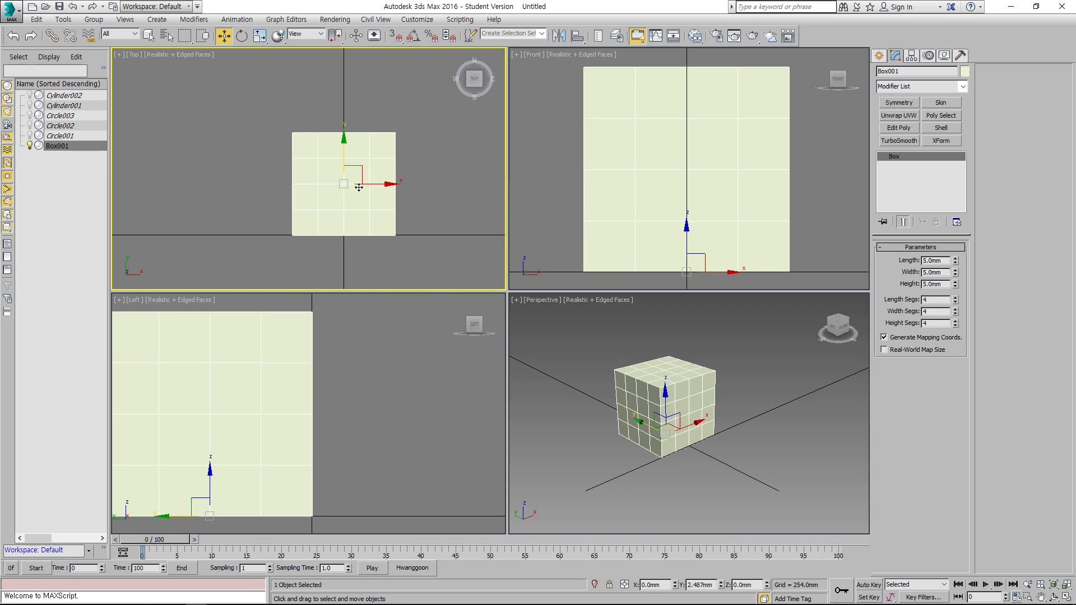
right_click(356, 183)
mouse_move(395, 307)
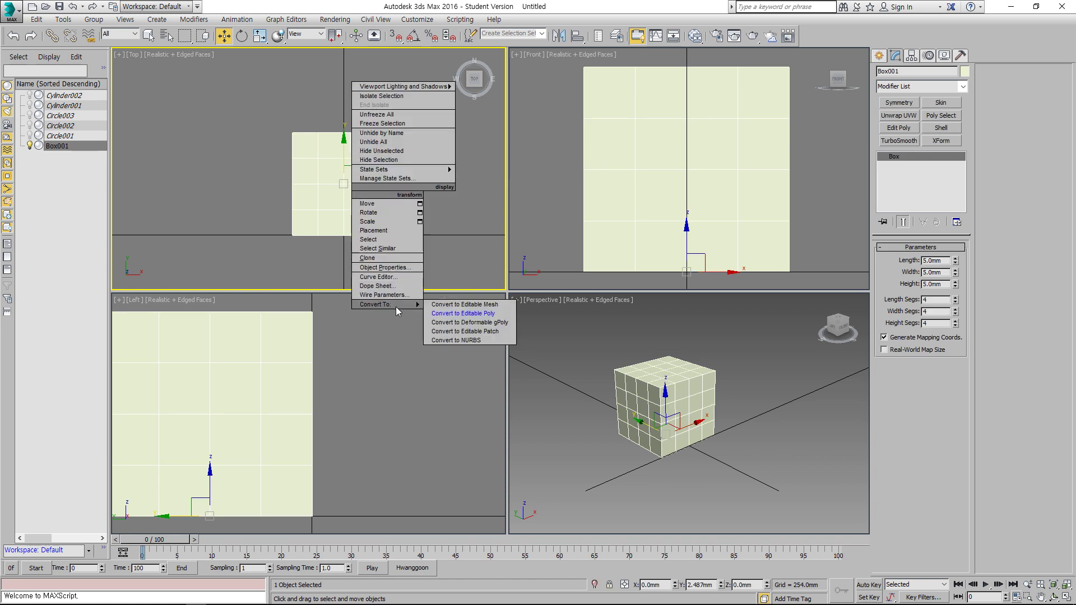
left_click(471, 310)
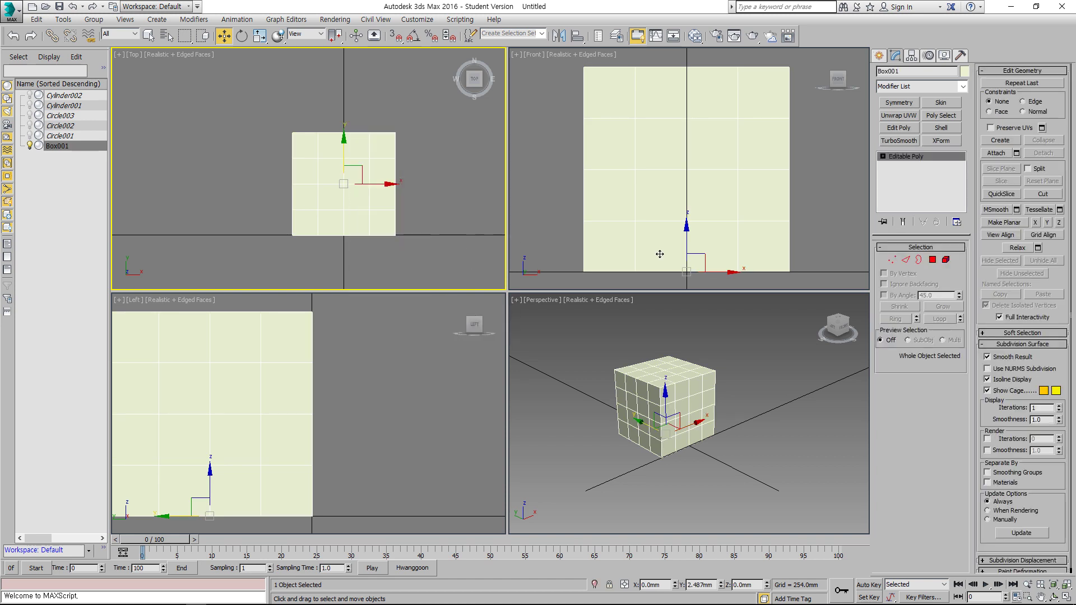
Delete all vertices on the negative X half of the box, leaving the centre column in place, and return to whole-object level.
left_click(891, 260)
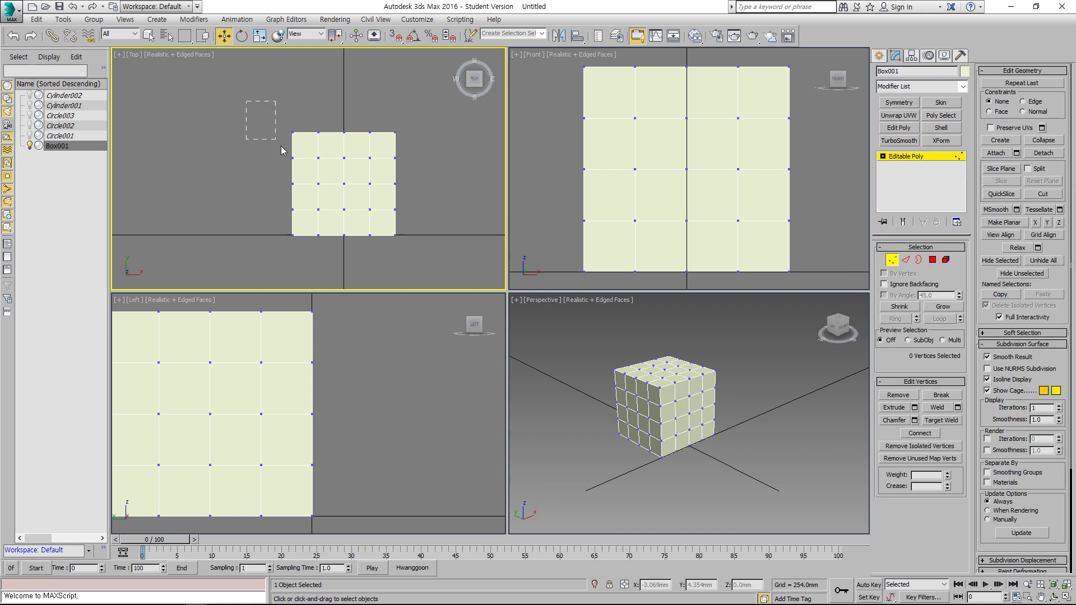
left_click_drag(283, 151, 339, 251)
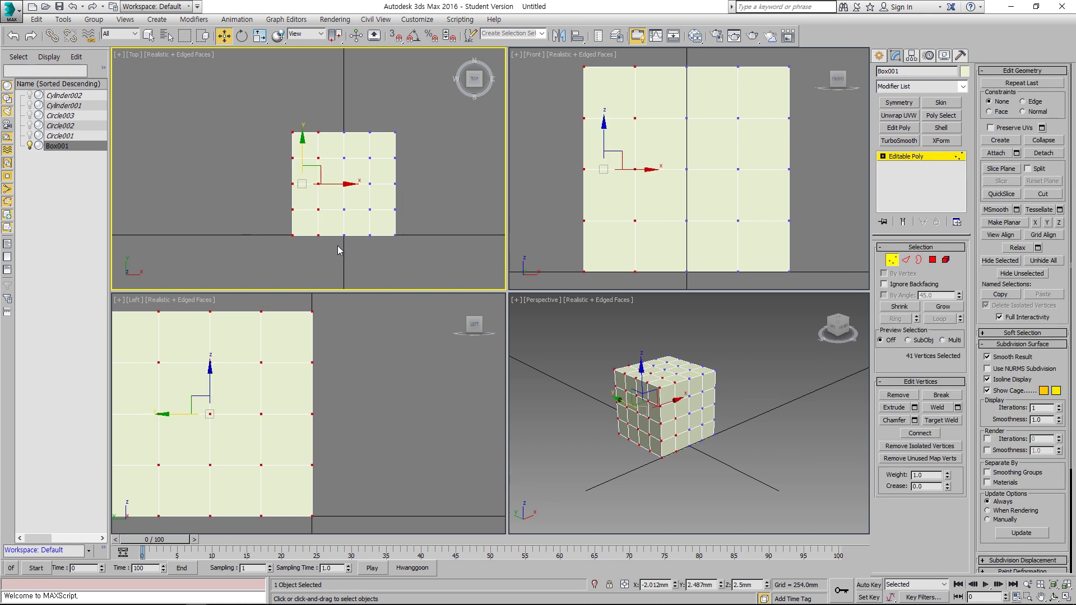
key("Delete")
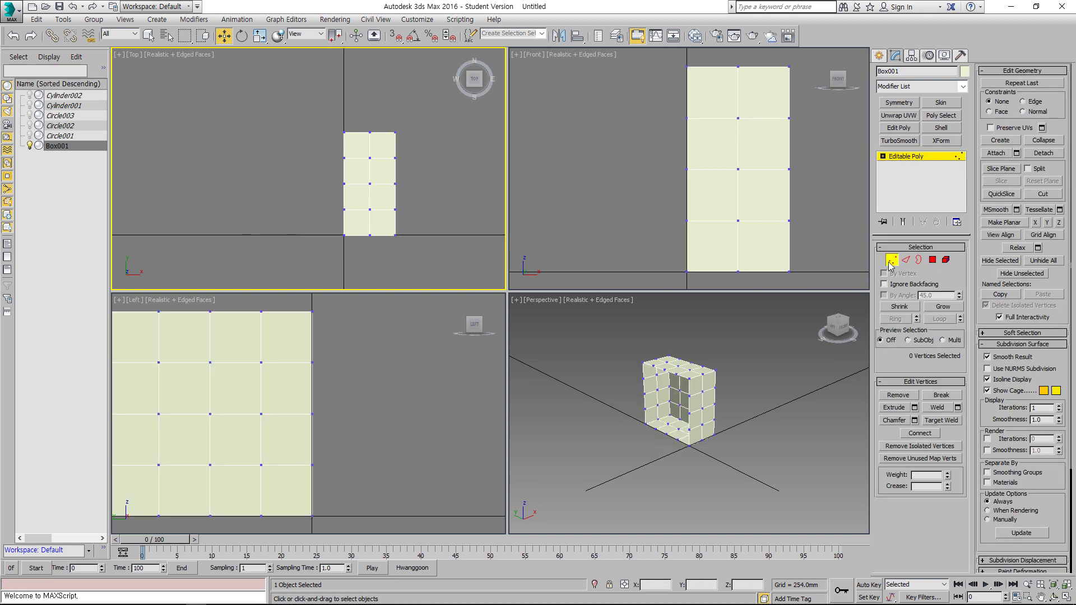
left_click(891, 259)
left_click(580, 232)
left_click(382, 190)
Apply a Symmetry modifier to the remaining half box.
scroll(354, 211, "up", 4)
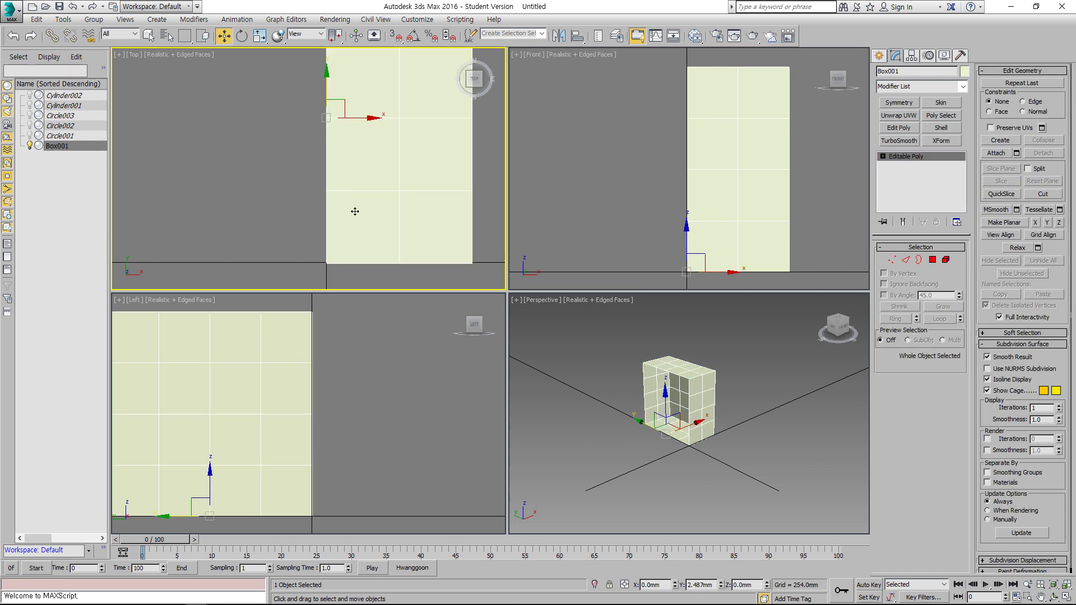
middle_click_drag(303, 141, 307, 152)
left_click(307, 152)
left_click(352, 135)
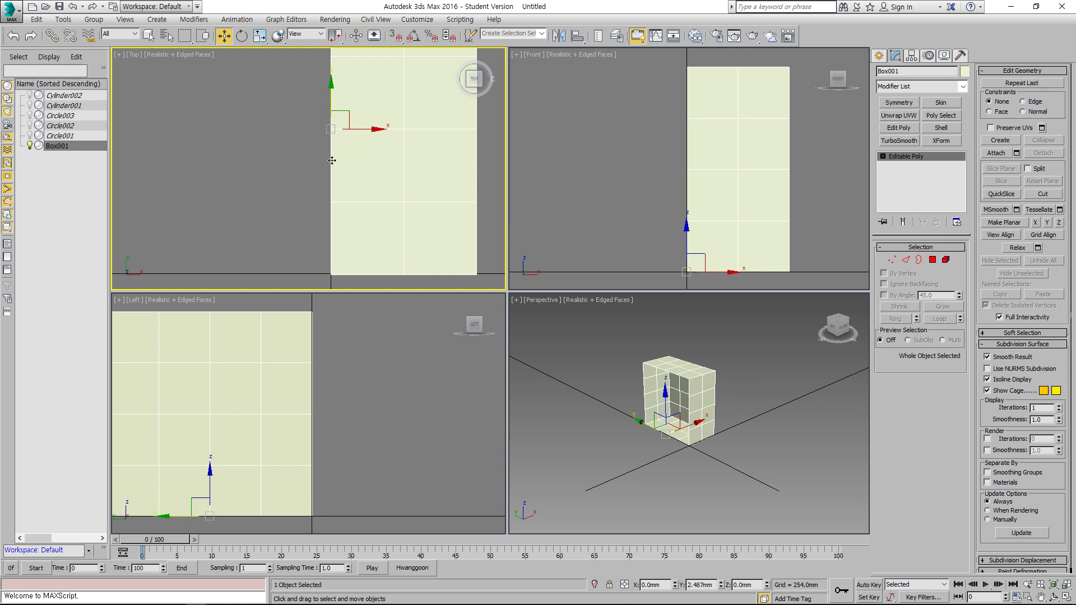
left_click(898, 103)
Set the Symmetry modifier's weld seam threshold to 0.001 mm.
scroll(379, 168, "down", 2)
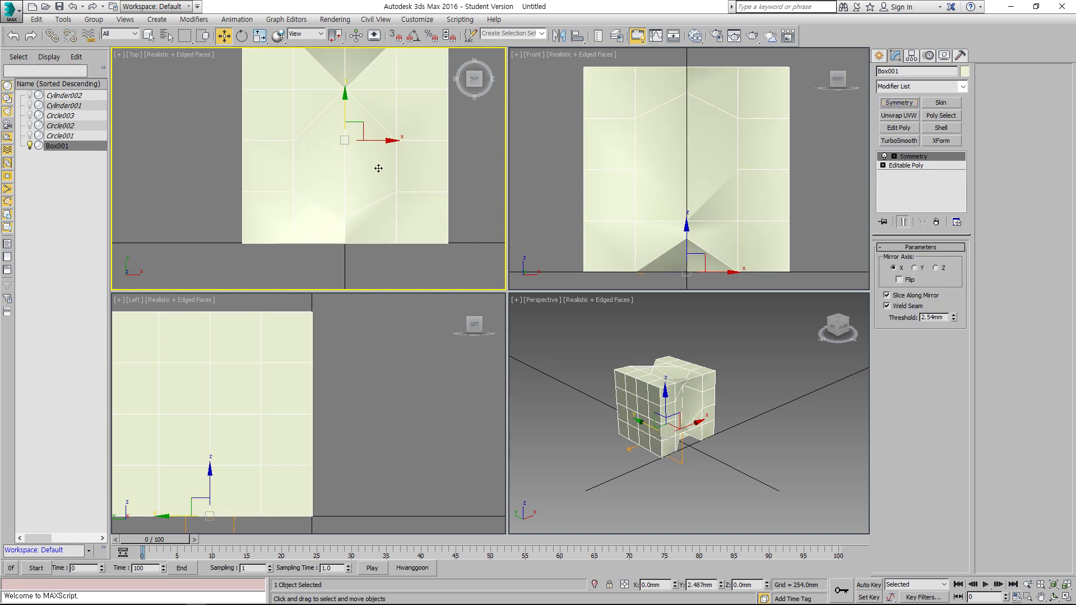
scroll(378, 168, "down", 2)
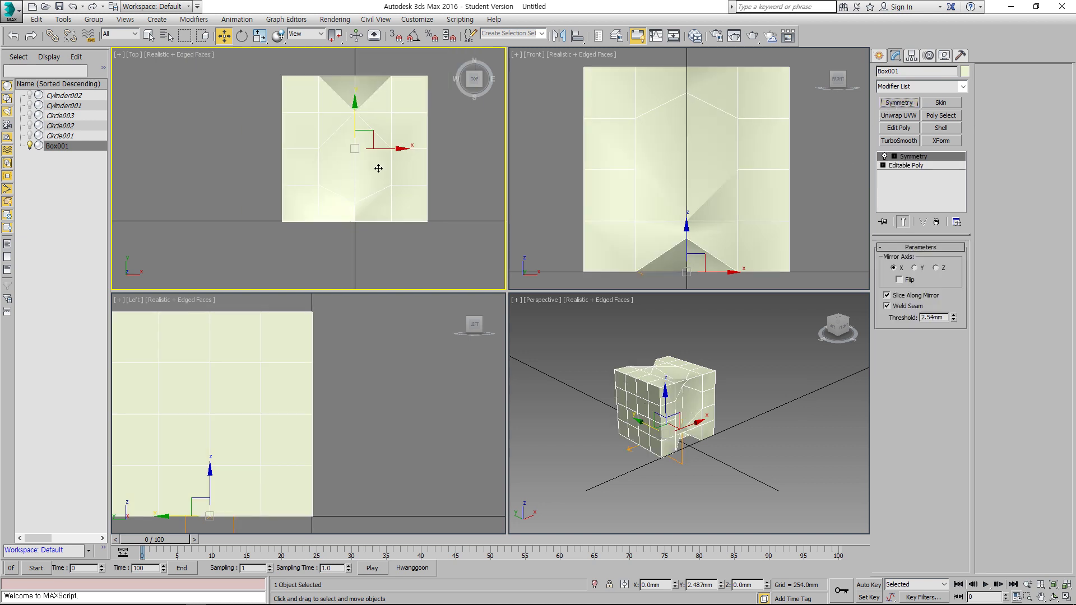
scroll(353, 123, "up", 2)
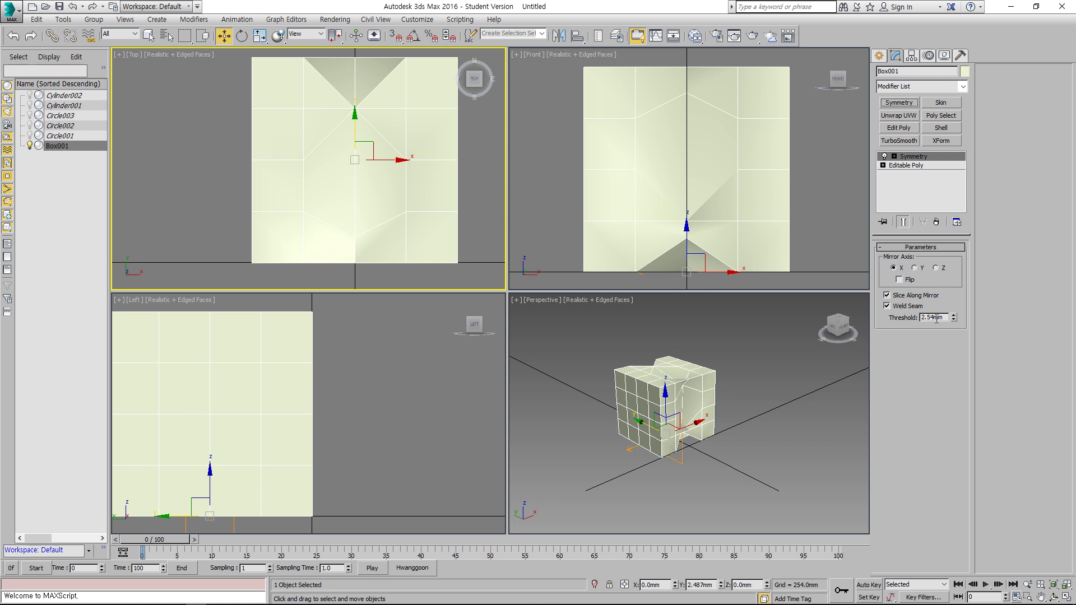
left_click_drag(936, 318, 917, 315)
type("0.001")
key("Return")
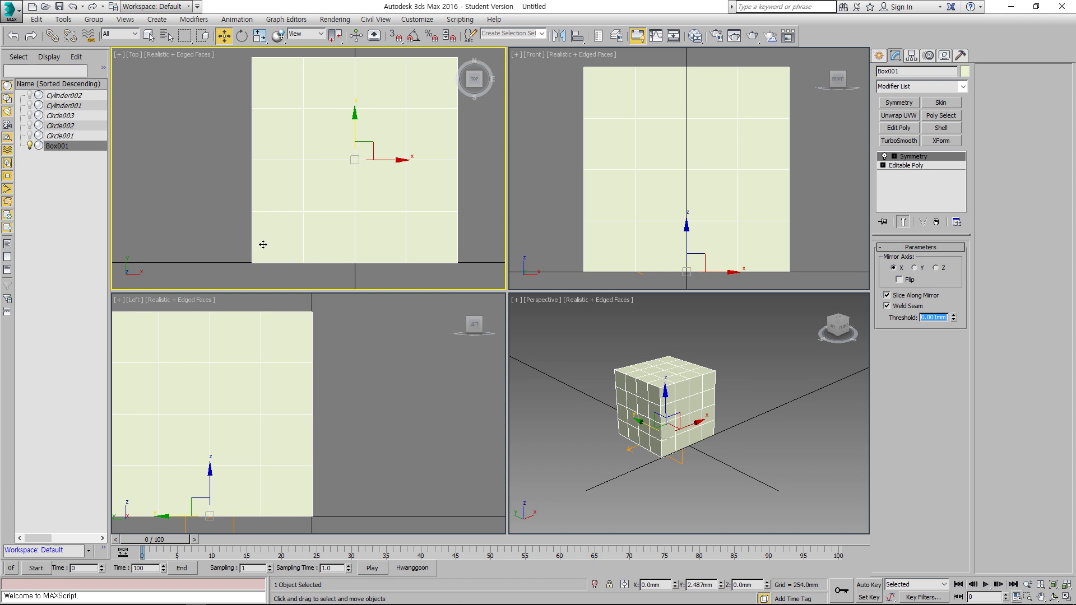
Return to the Editable Poly's vertex level with the end result shown, so the mirrored half stays displayed.
left_click(900, 166)
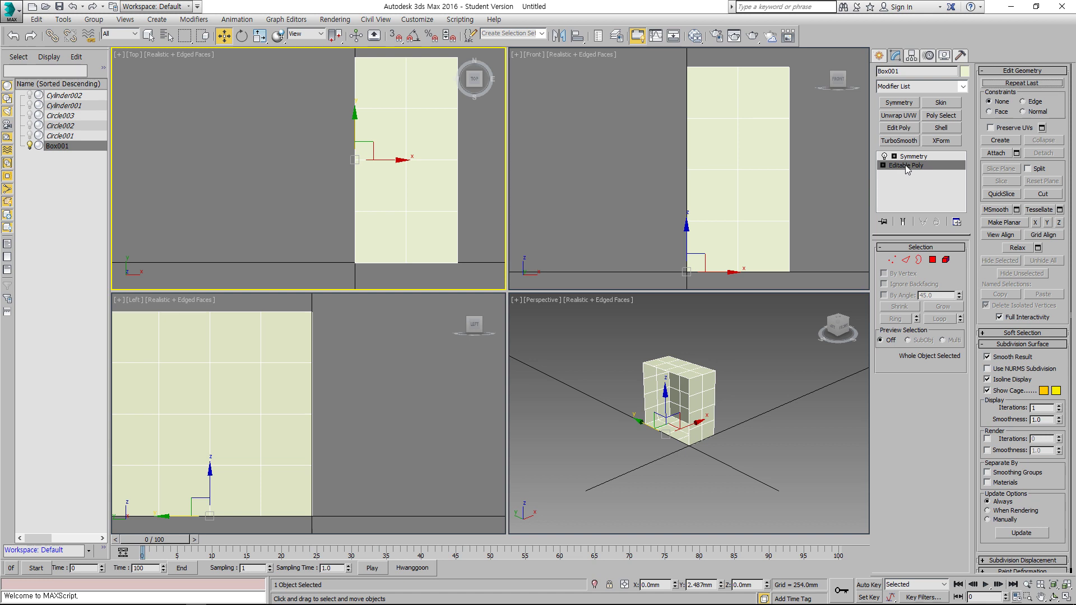
left_click(903, 222)
left_click(891, 260)
scroll(475, 207, "down", 2)
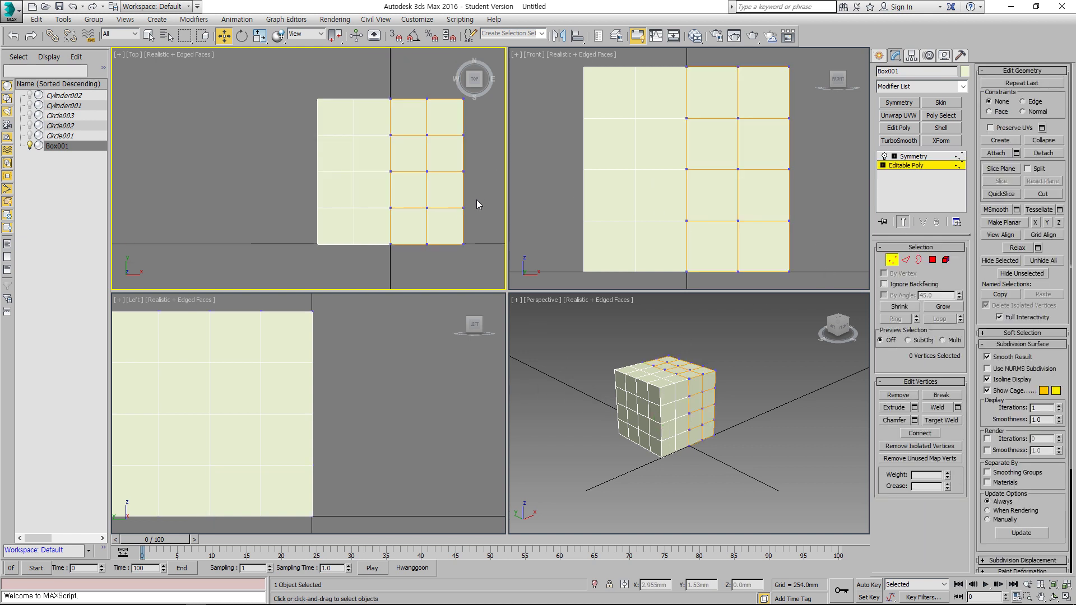
In the Top view, move the outer side's middle vertices outward and shift the half's inner vertex pair to about Y 1.99 mm.
scroll(426, 236, "down", 1)
left_click_drag(459, 139, 483, 170)
left_click(408, 188)
left_click_drag(409, 185, 409, 200)
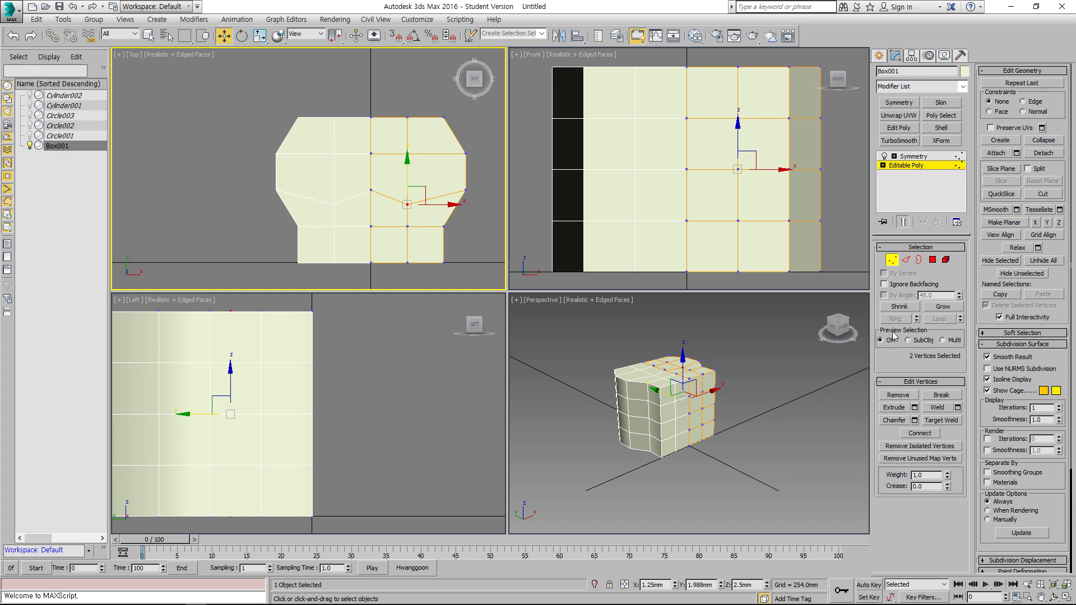
Extrude one polygon on the positive X side of the box outward into a very long arm.
left_click(933, 260)
left_click(786, 401)
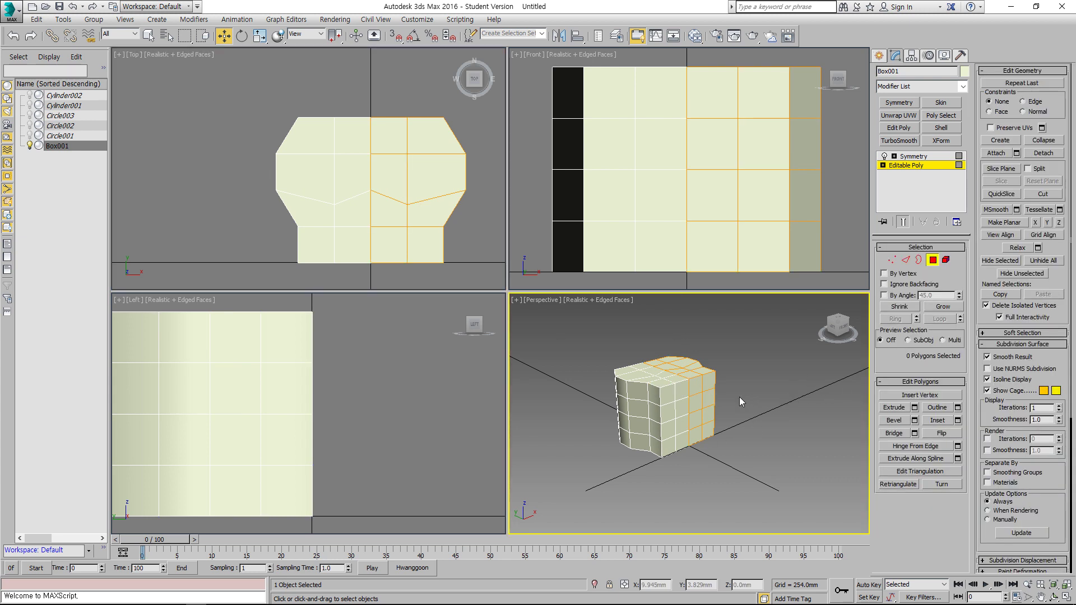
middle_click_drag(739, 396, 599, 388, "alt")
middle_click_drag(748, 434, 640, 429, "alt")
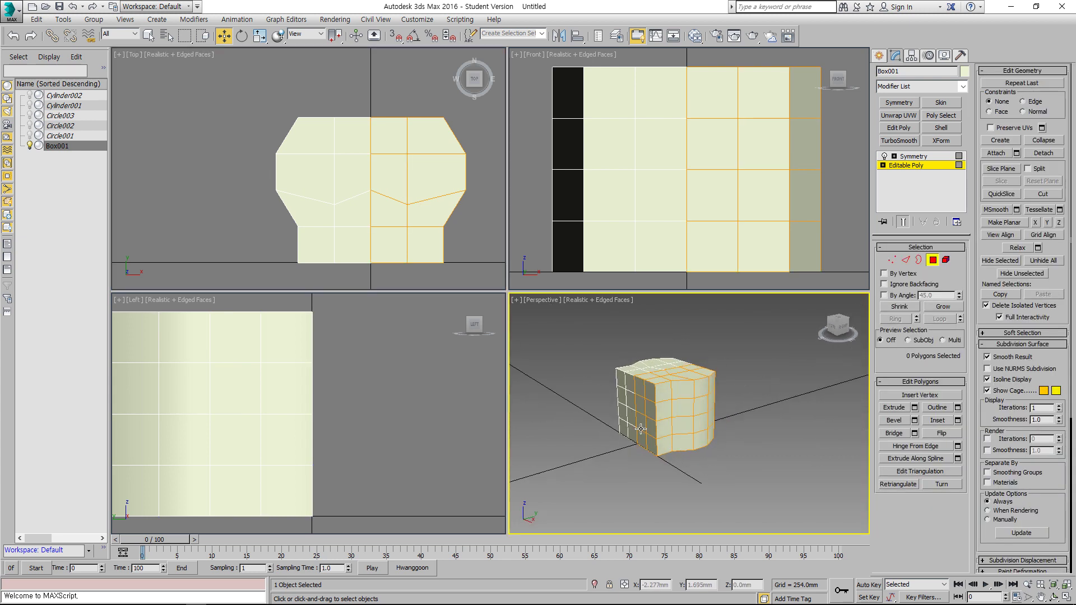
left_click(701, 410)
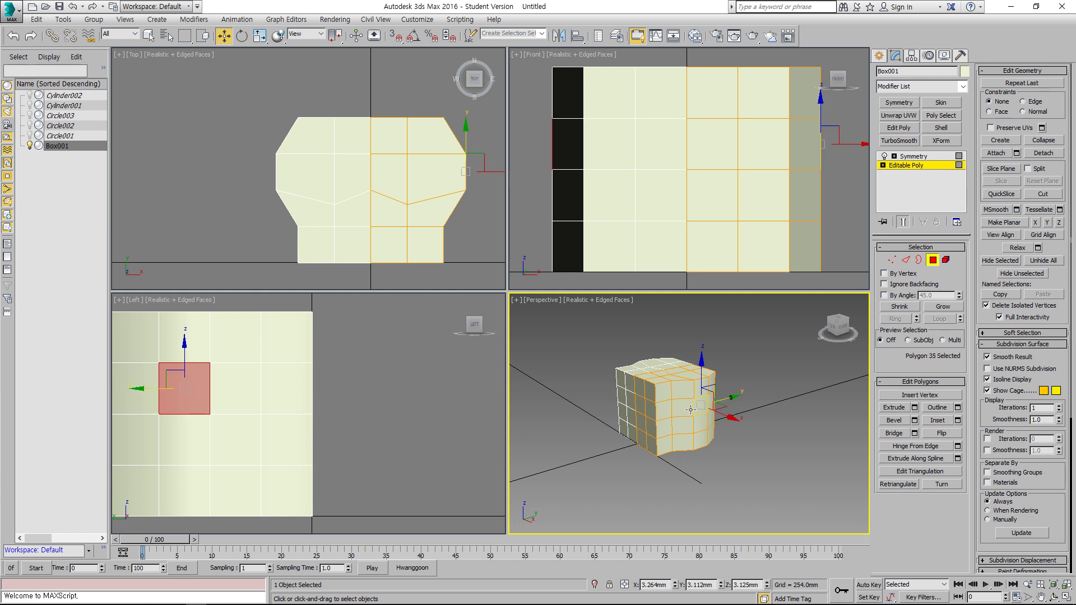
left_click(896, 408)
left_click_drag(706, 406, 691, 467)
Shorten the extruded arm by moving its four end vertices about 71 mm along X toward the body in the Front view.
key("alt+w")
scroll(661, 456, "down", 3)
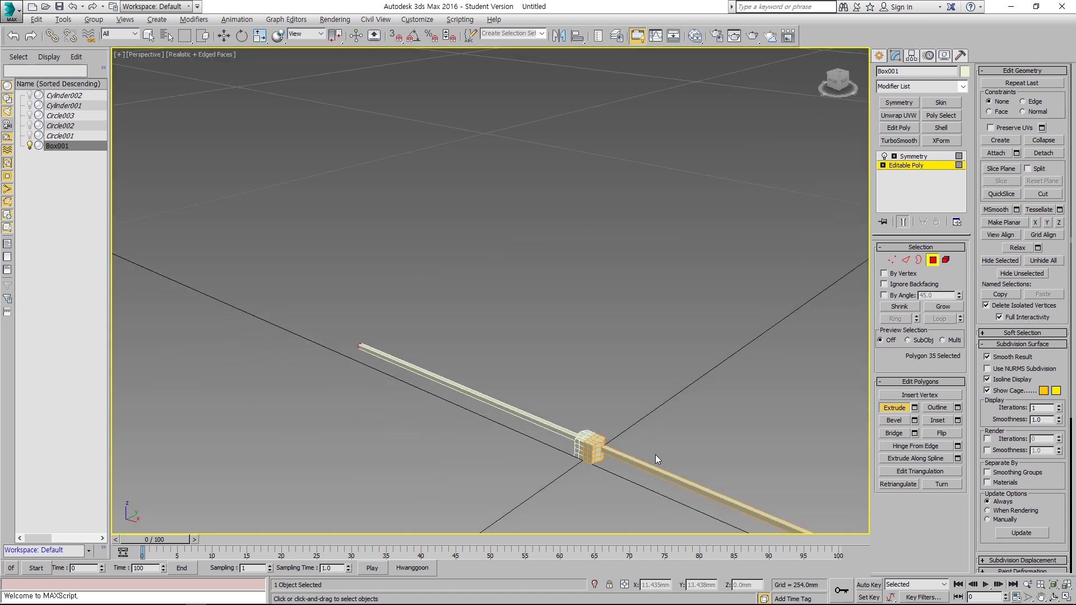
left_click(656, 459)
scroll(628, 393, "down", 3)
key("alt+w")
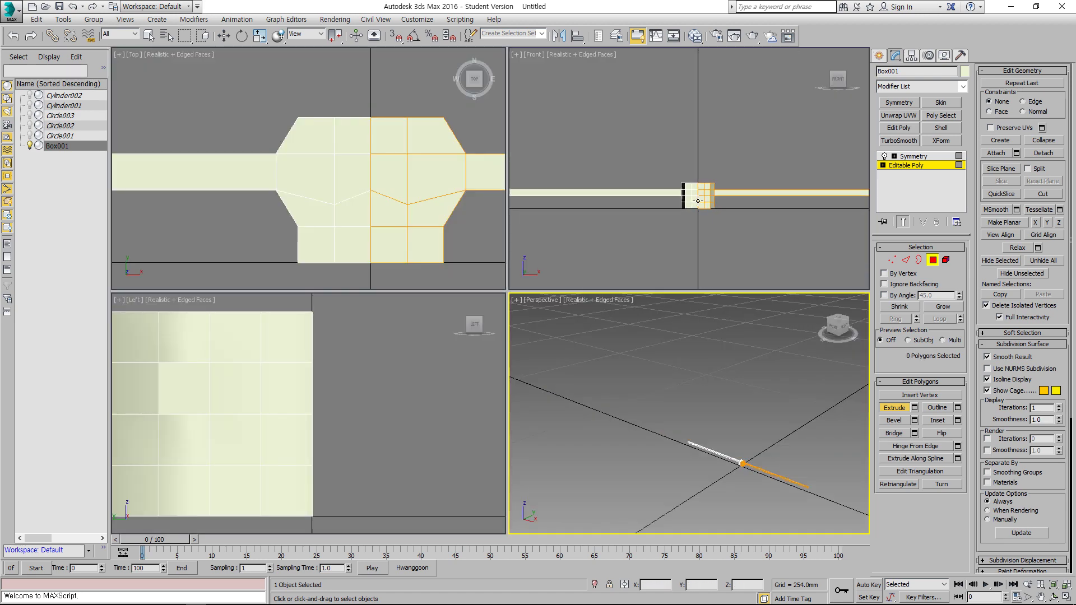
scroll(698, 200, "down", 5)
key("1")
left_click_drag(783, 182, 817, 205)
left_click(242, 36)
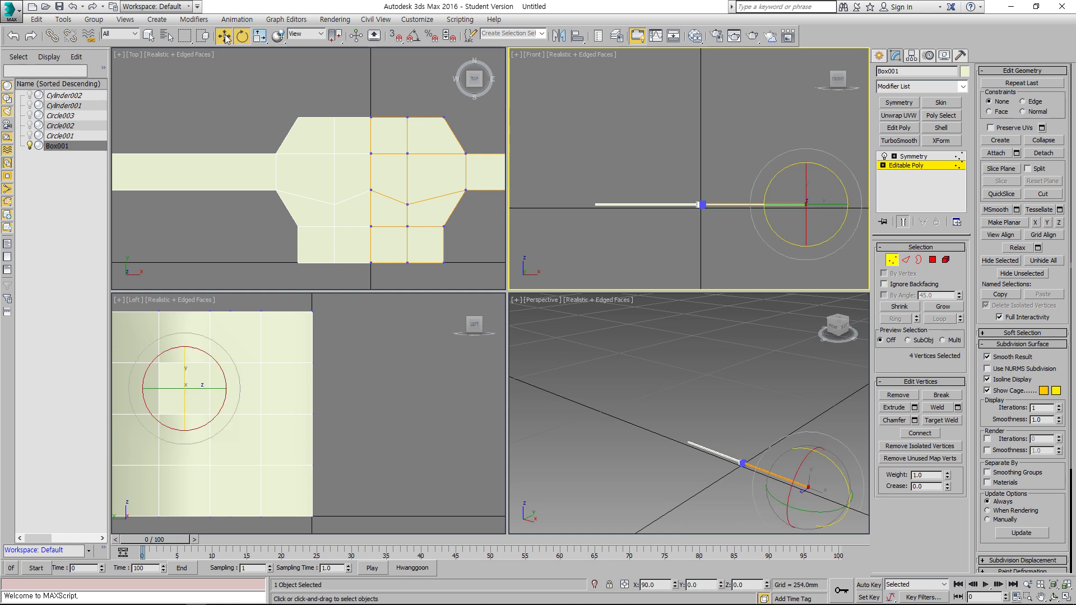
left_click(226, 38)
left_click_drag(807, 206, 732, 204)
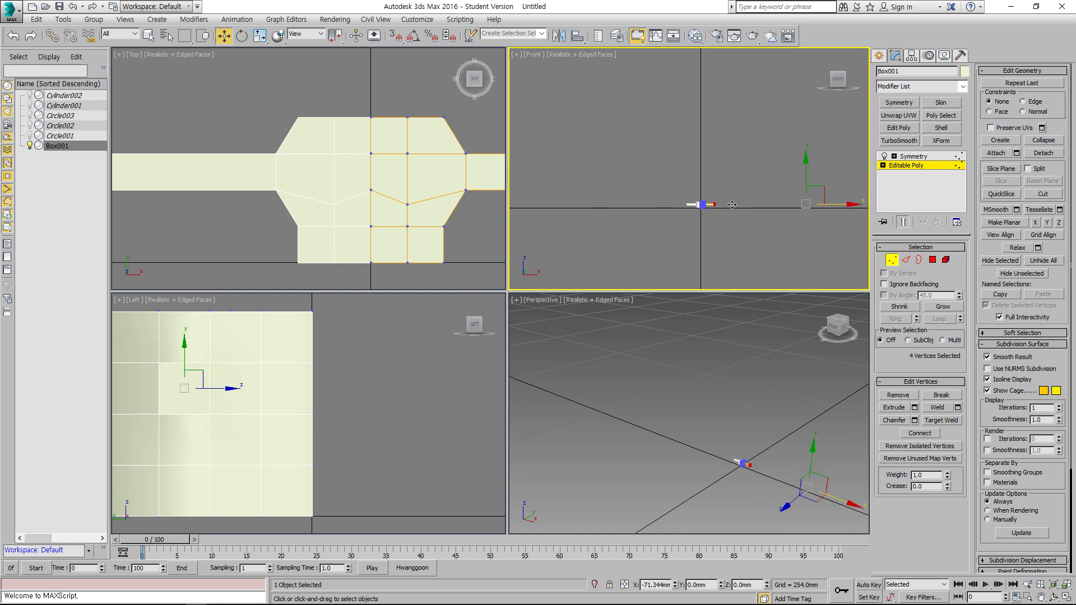
Change the Left viewport to the Right view and frame the whole model in all four viewports.
scroll(717, 224, "up", 5)
left_click(681, 216)
middle_click_drag(685, 223, 689, 243)
scroll(687, 209, "up", 5)
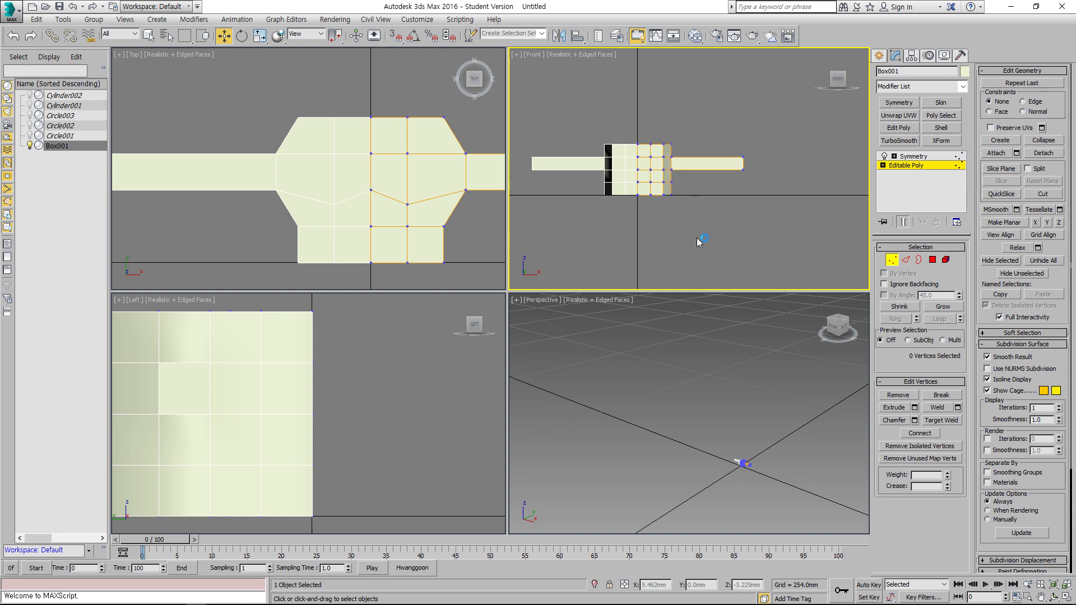
middle_click_drag(700, 353, 666, 329)
scroll(722, 394, "up", 5)
middle_click_drag(701, 398, 690, 365)
scroll(706, 508, "up", 5)
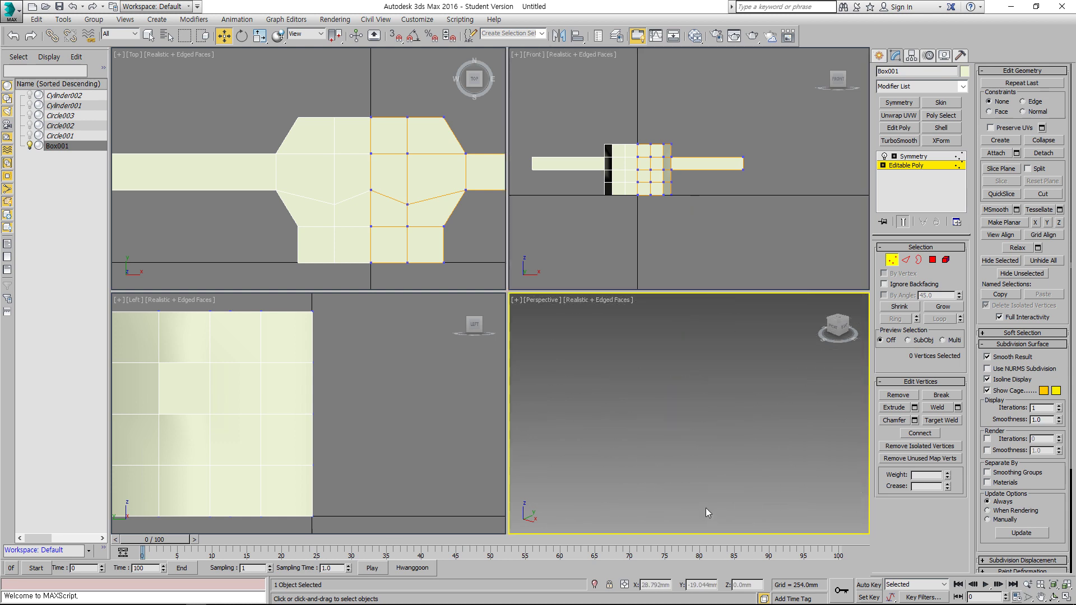
scroll(684, 471, "down", 6)
scroll(667, 435, "up", 4)
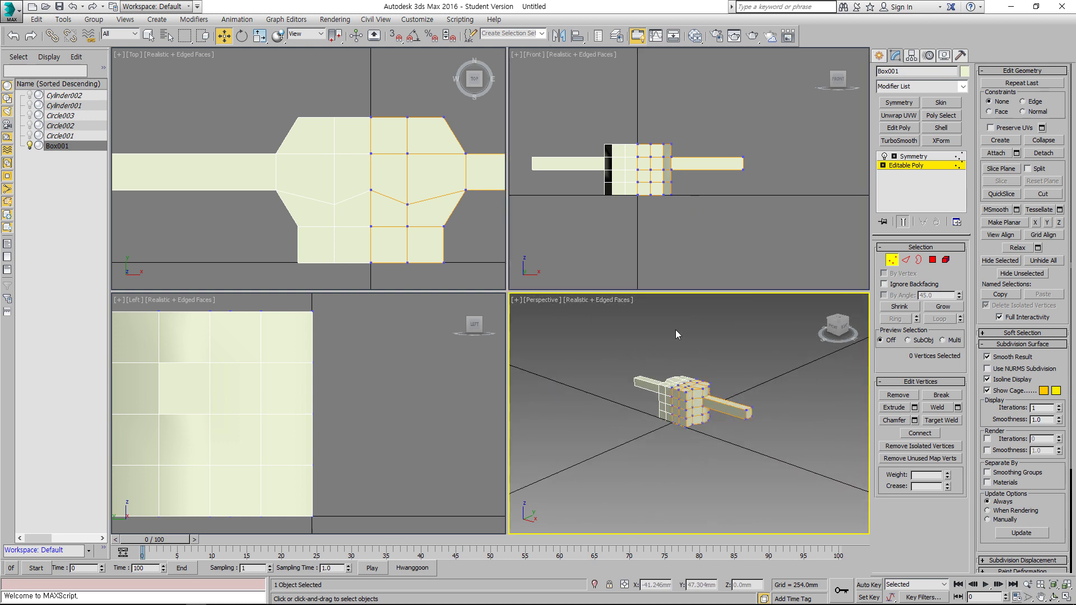
scroll(395, 403, "down", 2)
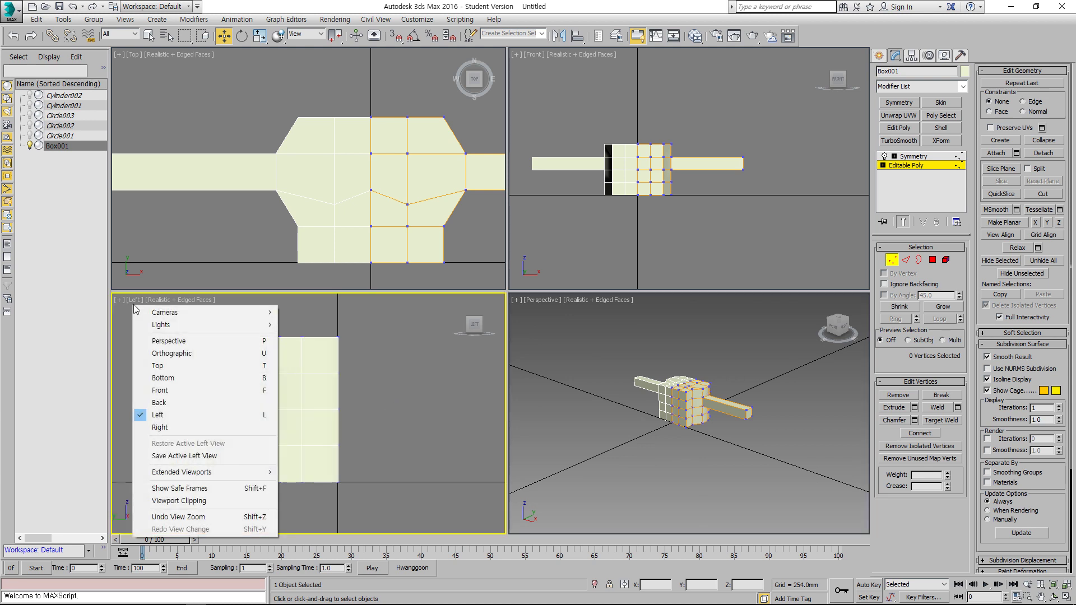
left_click(160, 427)
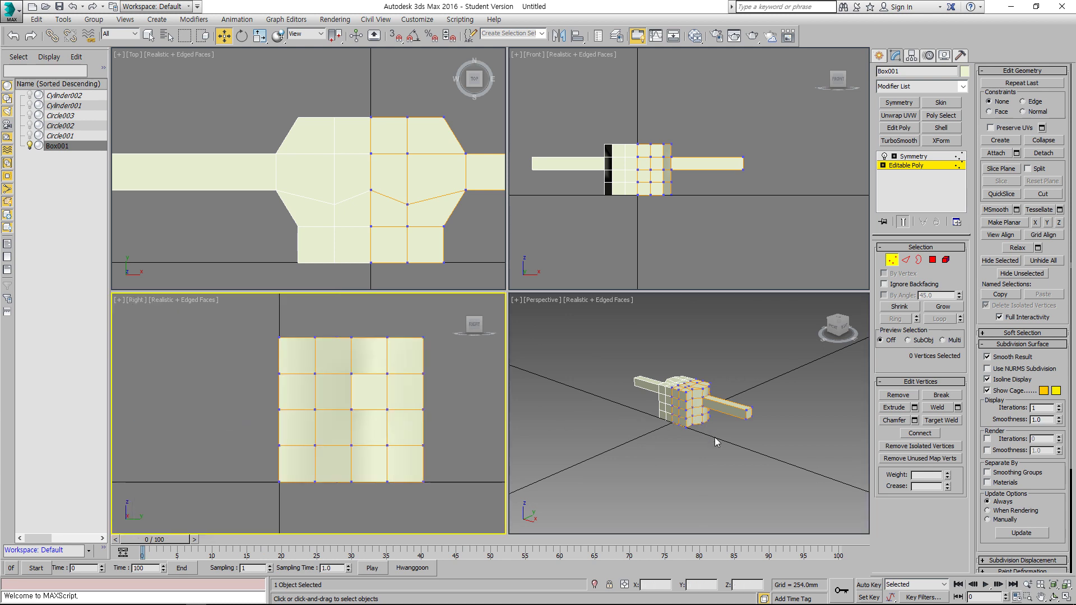
left_click(622, 434)
scroll(675, 437, "up", 5)
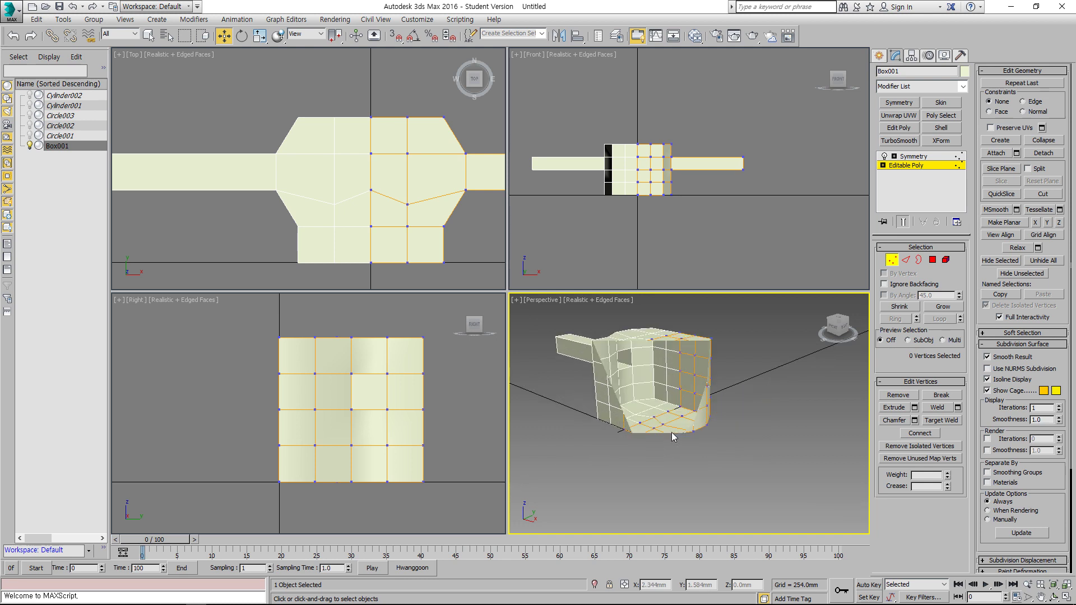
scroll(673, 434, "down", 3)
scroll(658, 193, "up", 2)
scroll(660, 197, "up", 2)
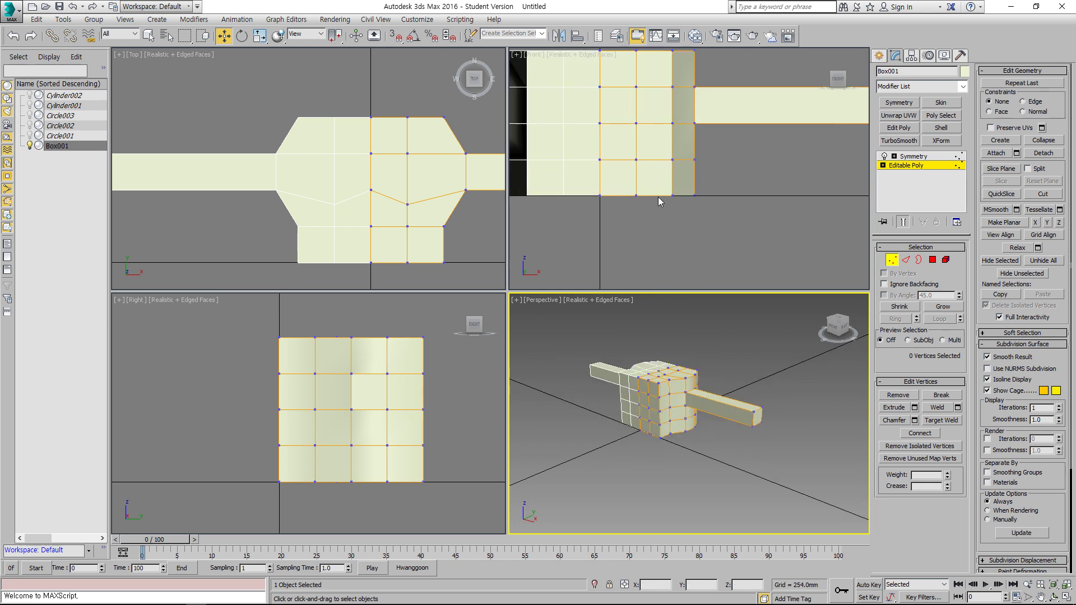
left_click(1066, 584)
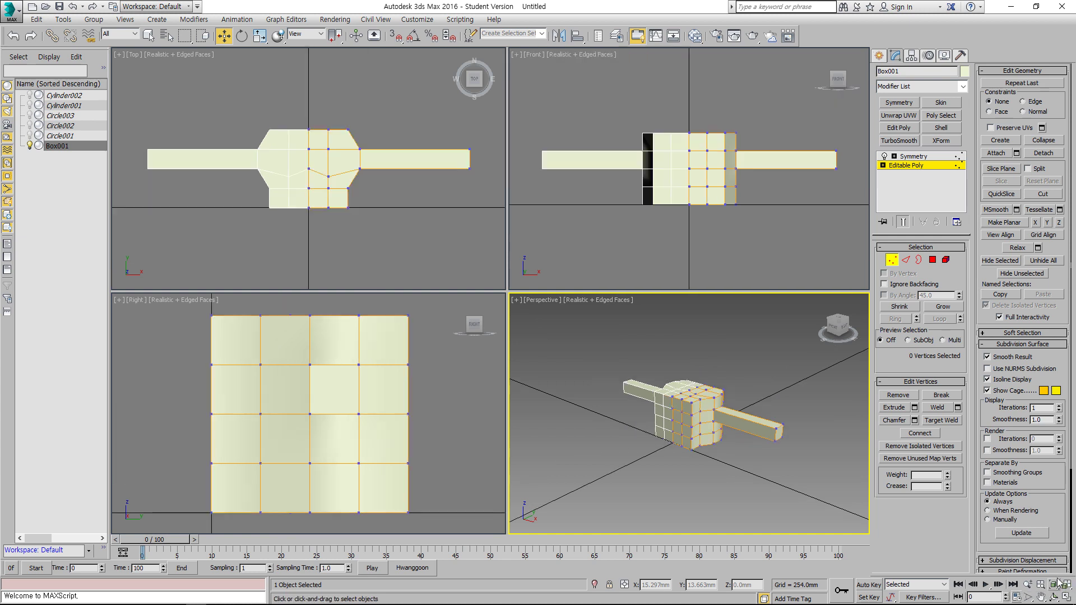
In the Front view, pull the outermost bottom vertices of the half down to about Z -2.32 mm to form legs.
scroll(705, 425, "up", 2)
scroll(706, 424, "down", 1)
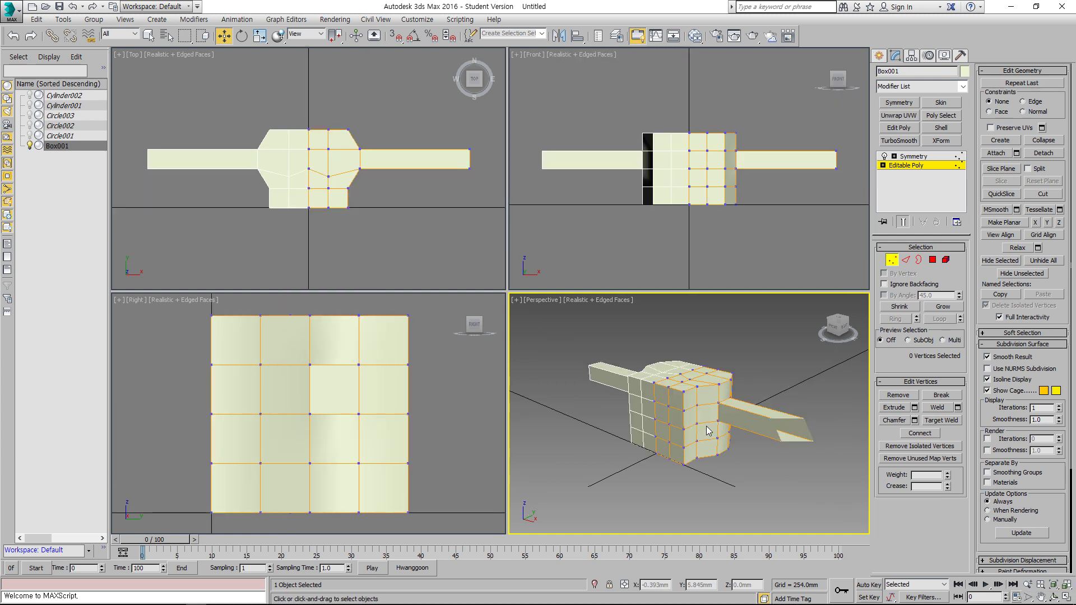
scroll(707, 426, "down", 1)
scroll(716, 253, "up", 2)
mouse_move(737, 218)
left_mouse_down()
mouse_move(729, 175)
mouse_move(734, 220)
left_mouse_up()
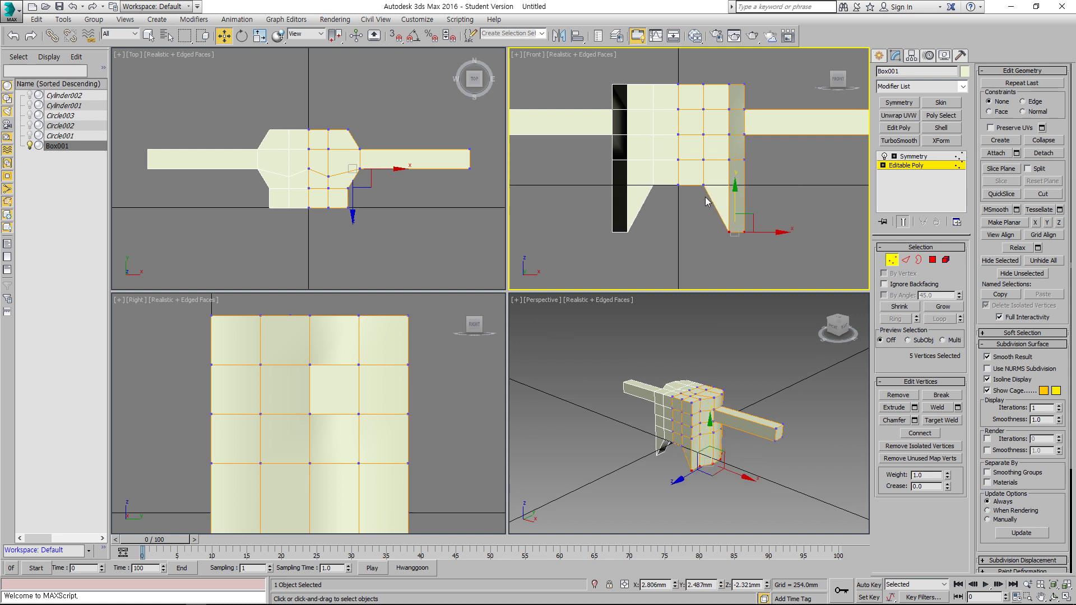
Move the outer vertices one row above the leg ends outward to about X 3.33 mm, return to the Symmetry modifier, and deselect the model.
mouse_move(755, 150)
left_mouse_down()
mouse_move(726, 170)
mouse_move(766, 162)
left_mouse_up()
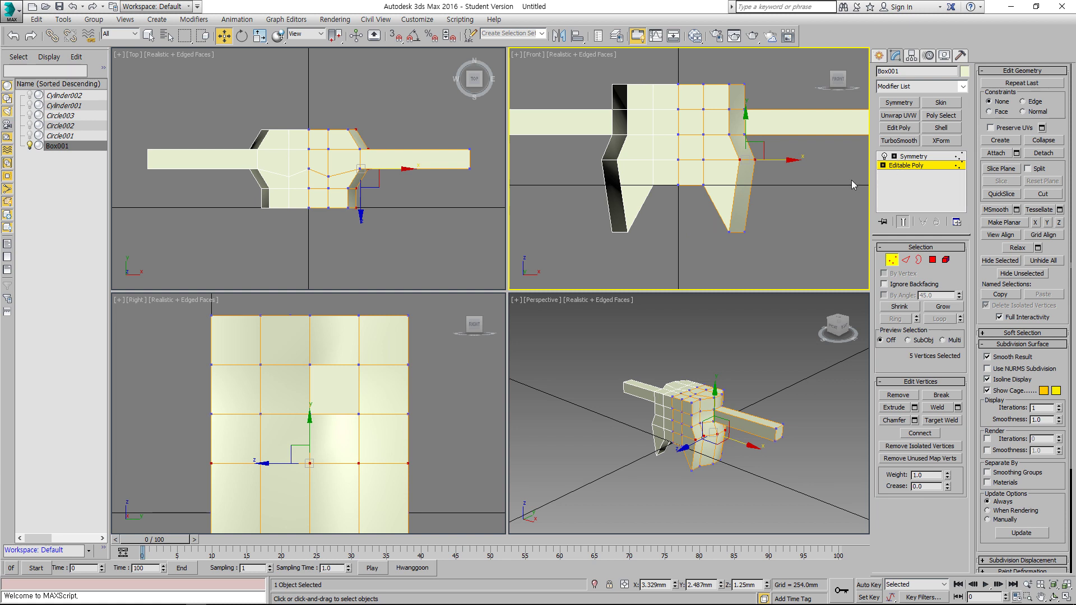
left_click(911, 156)
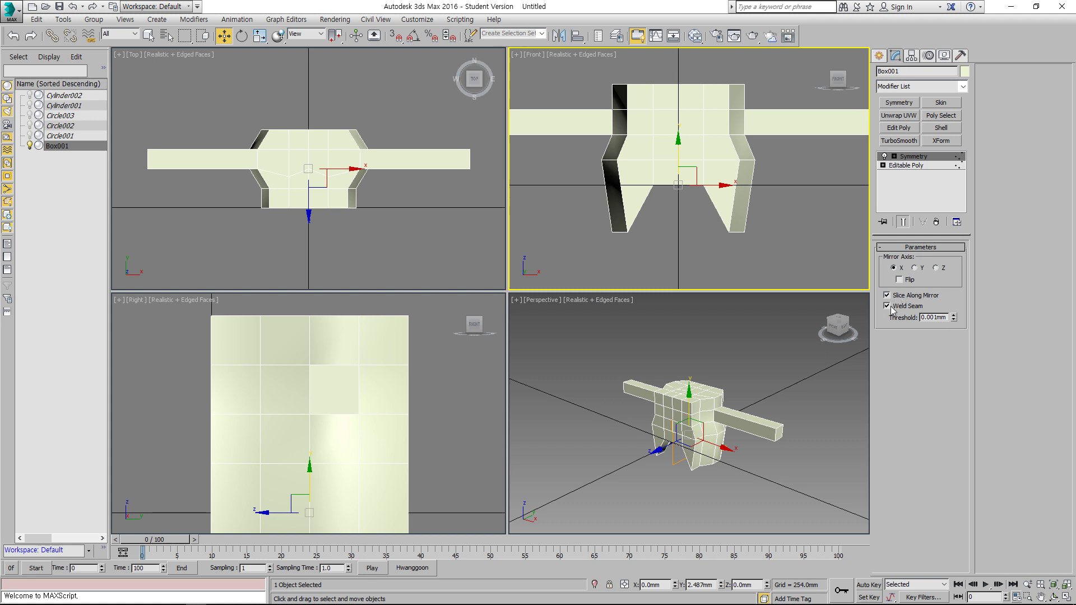
left_click(724, 355)
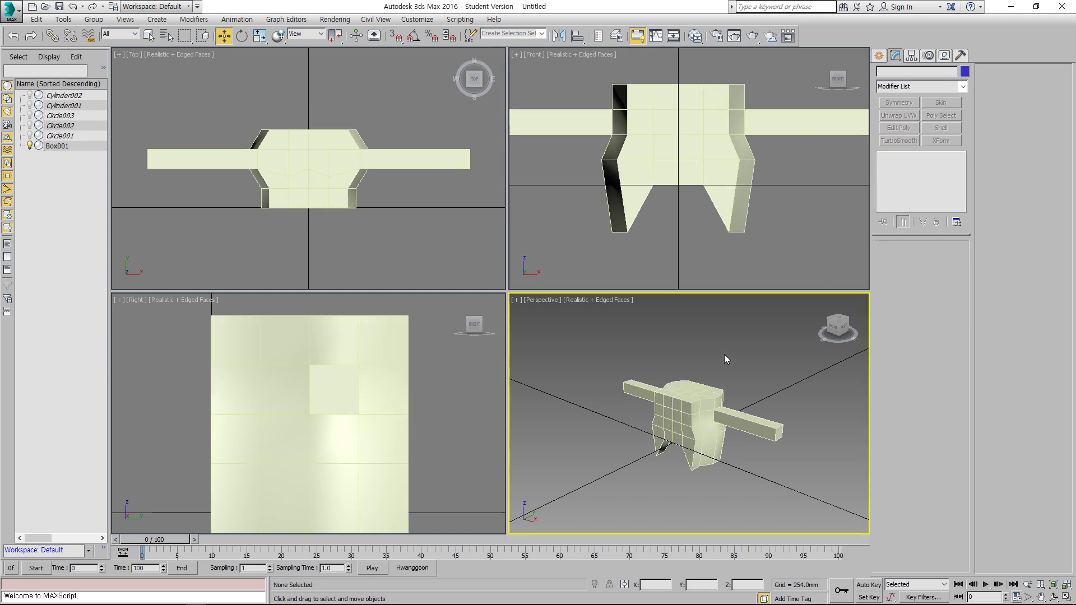